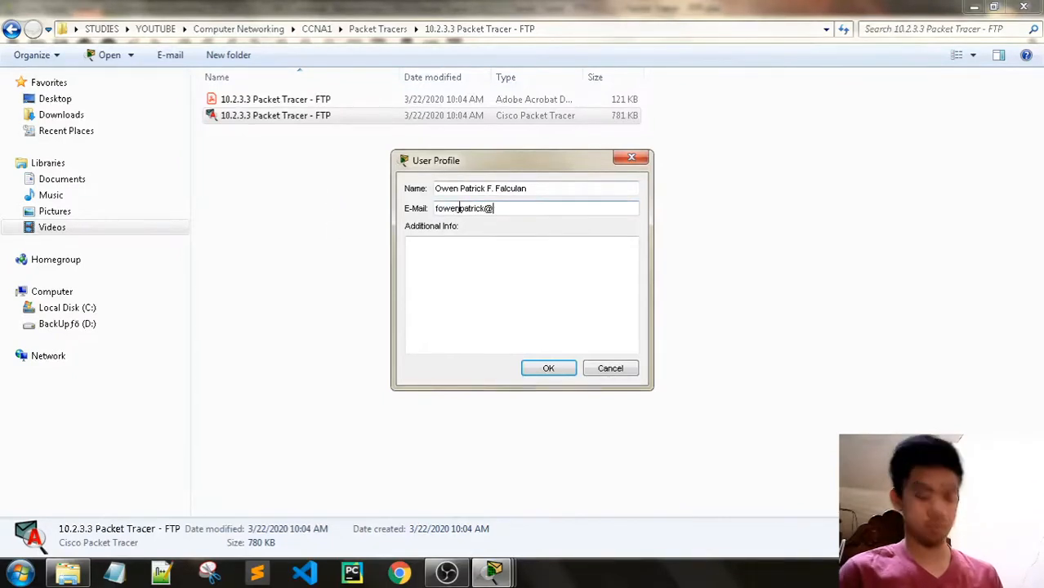
# - Finish the e-mail address in the user profile, then confirm and save the profile
pyautogui.write('.com')
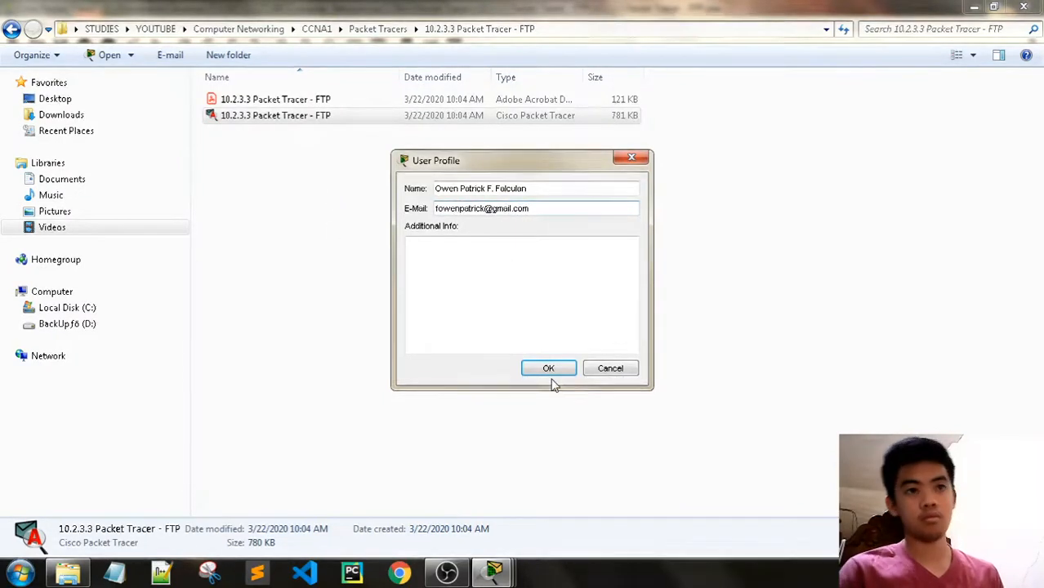
pyautogui.click(551, 373)
pyautogui.click(545, 300)
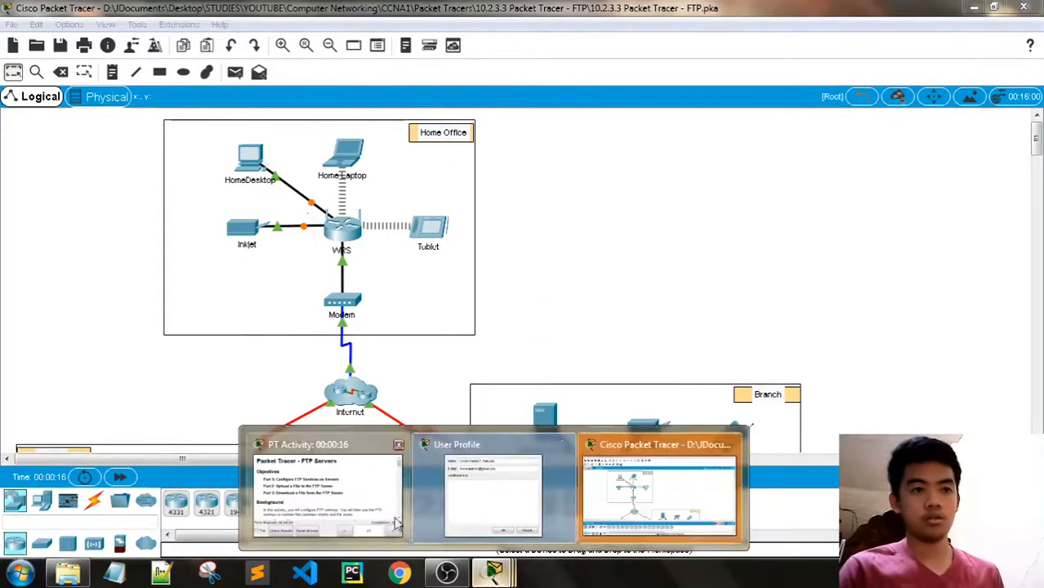
# - Move the PT Activity instructions to the top-right beside the diagram and make them wider and taller
pyautogui.moveTo(529, 169); pyautogui.dragTo(849, 24)
pyautogui.moveTo(636, 117); pyautogui.dragTo(508, 117)
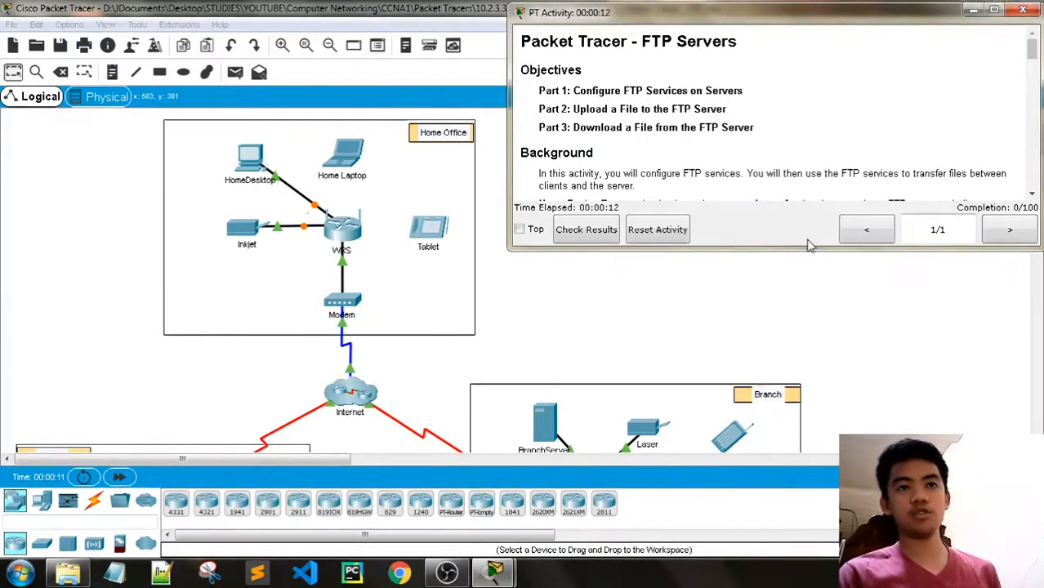
pyautogui.moveTo(812, 251); pyautogui.dragTo(816, 275)
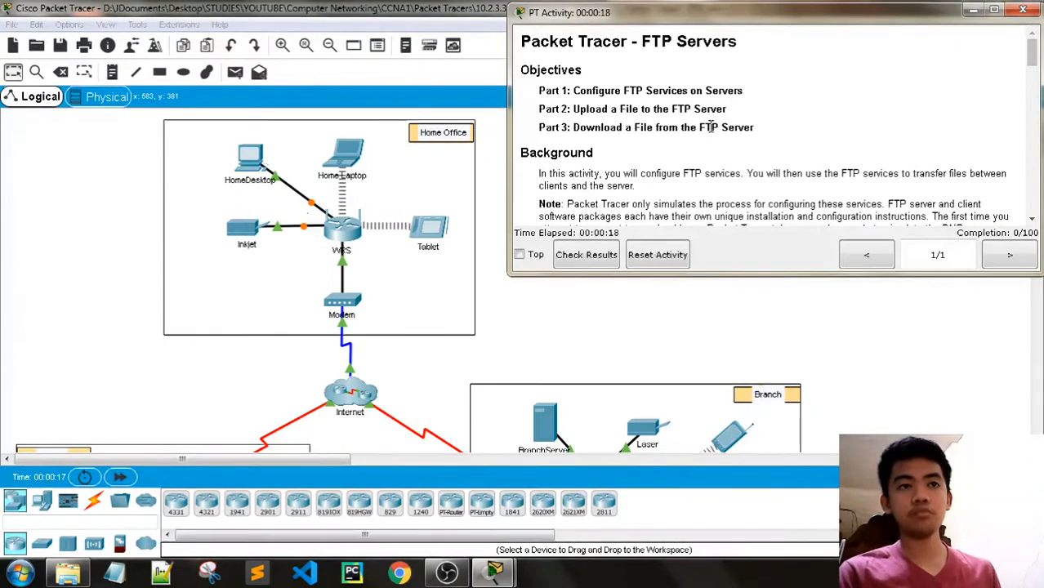
# - Scroll the instructions to Part 1 Step 1 and its username/password/permissions table
pyautogui.scroll(-2, 709, 127)
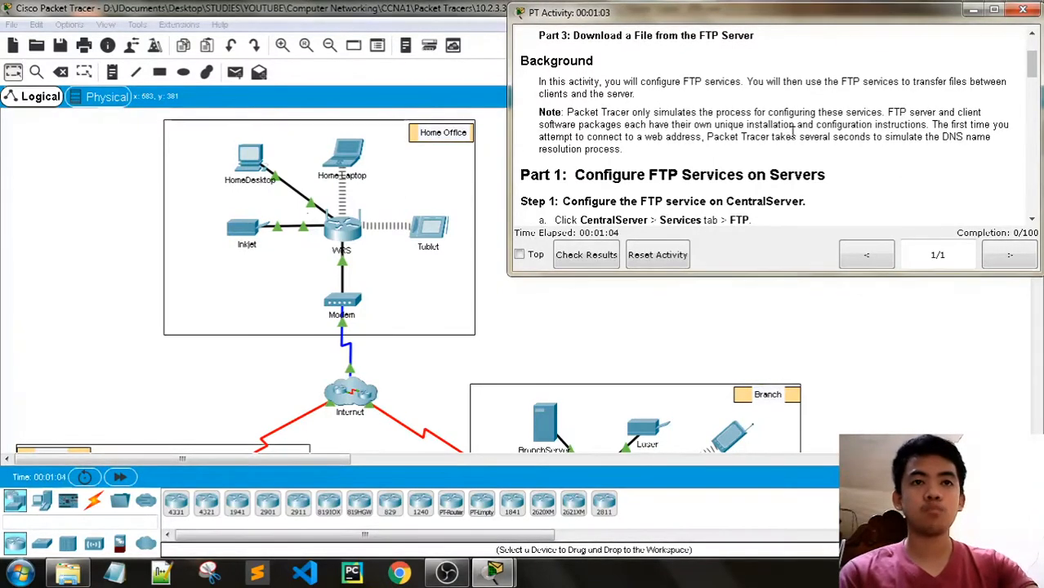
pyautogui.scroll(-2, 792, 131)
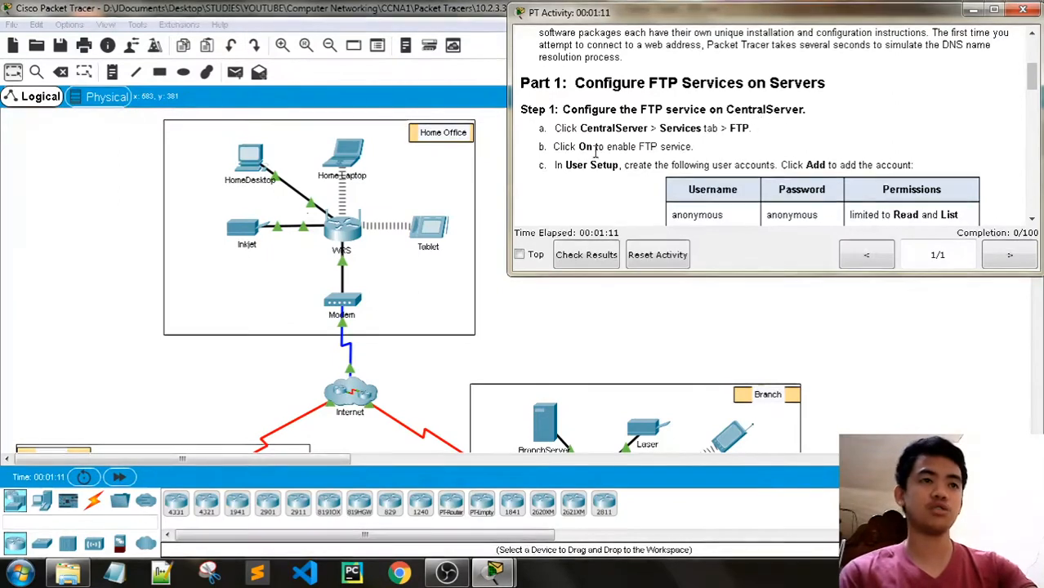
pyautogui.scroll(-1, 670, 131)
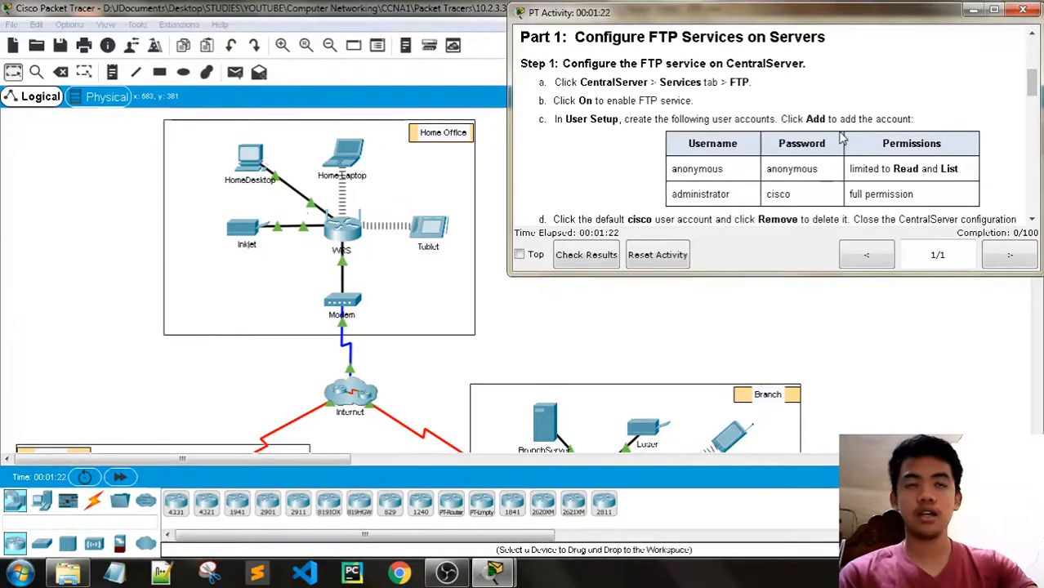
# - Open the CentralServer configuration window, dismissing the interface-locked warning
pyautogui.click(462, 79)
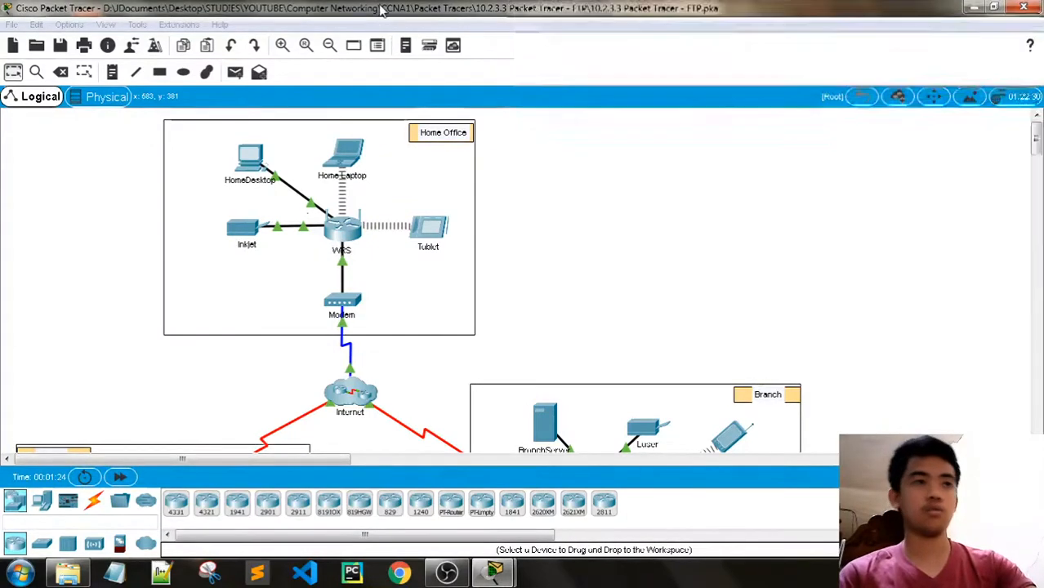
pyautogui.scroll(-4, 413, 208)
pyautogui.scroll(1, 251, 249)
pyautogui.click(48, 243)
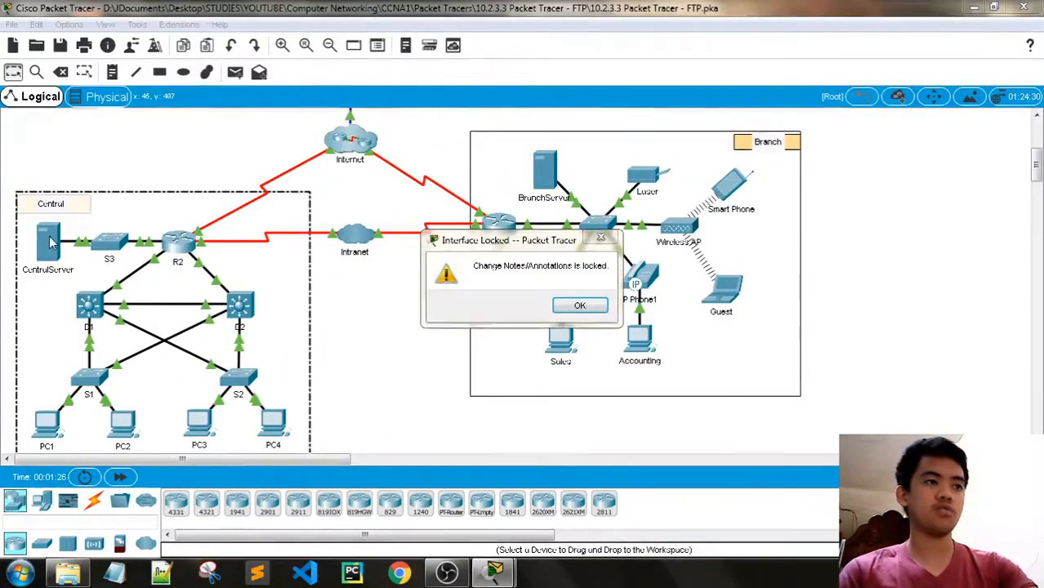
pyautogui.click(578, 304)
pyautogui.click(49, 245)
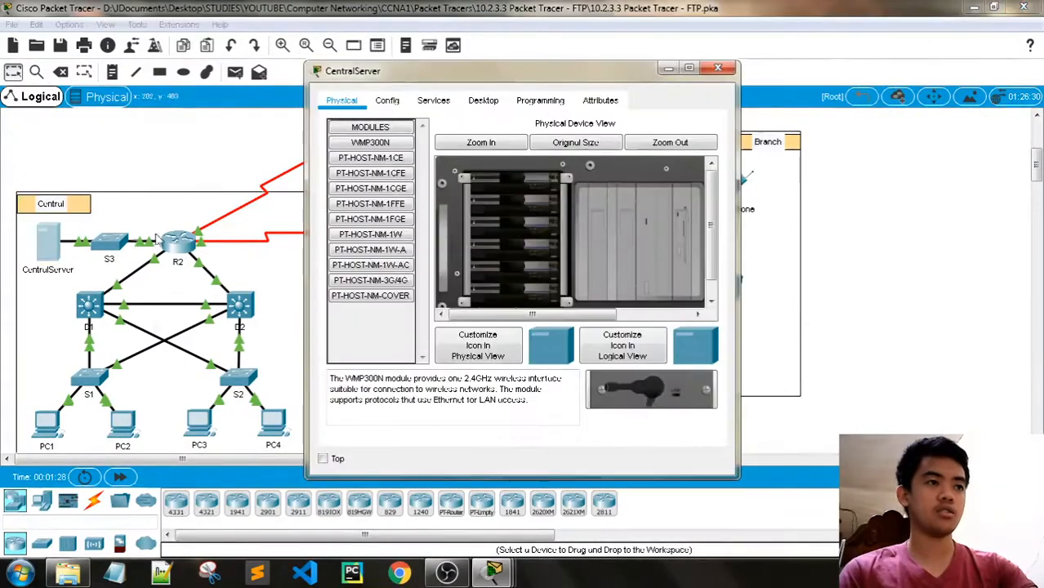
# - Delete the default cisco account from CentralServer's FTP service user list
pyautogui.click(448, 99)
pyautogui.click(482, 100)
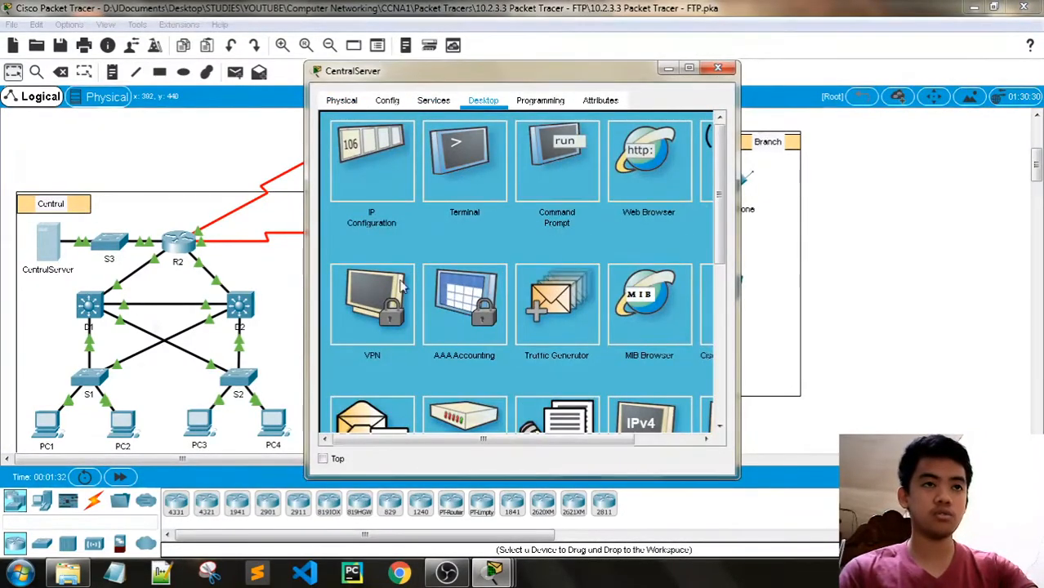
pyautogui.click(433, 99)
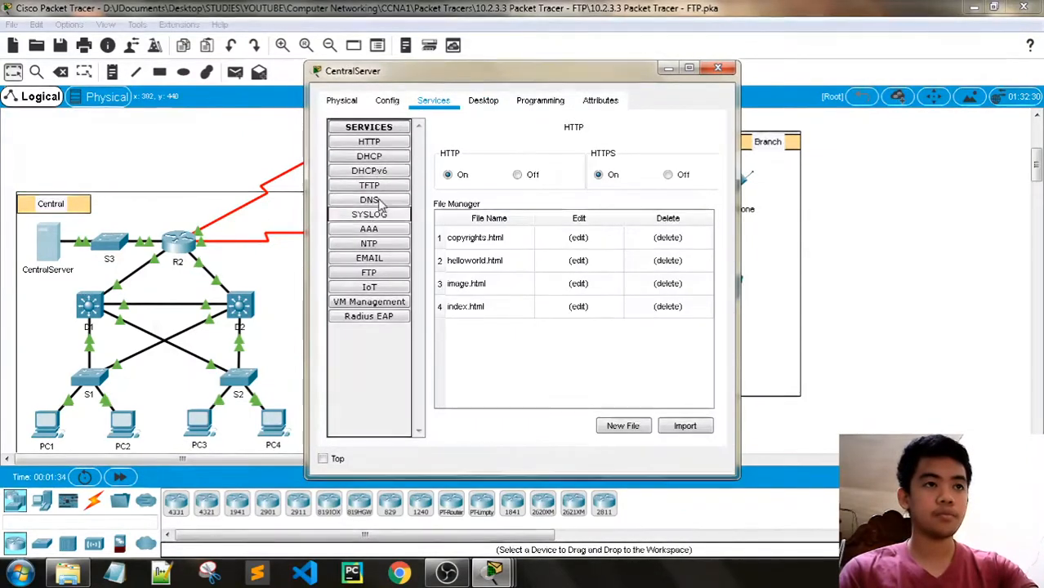
pyautogui.click(369, 273)
pyautogui.moveTo(482, 71); pyautogui.dragTo(297, 47)
pyautogui.click(411, 236)
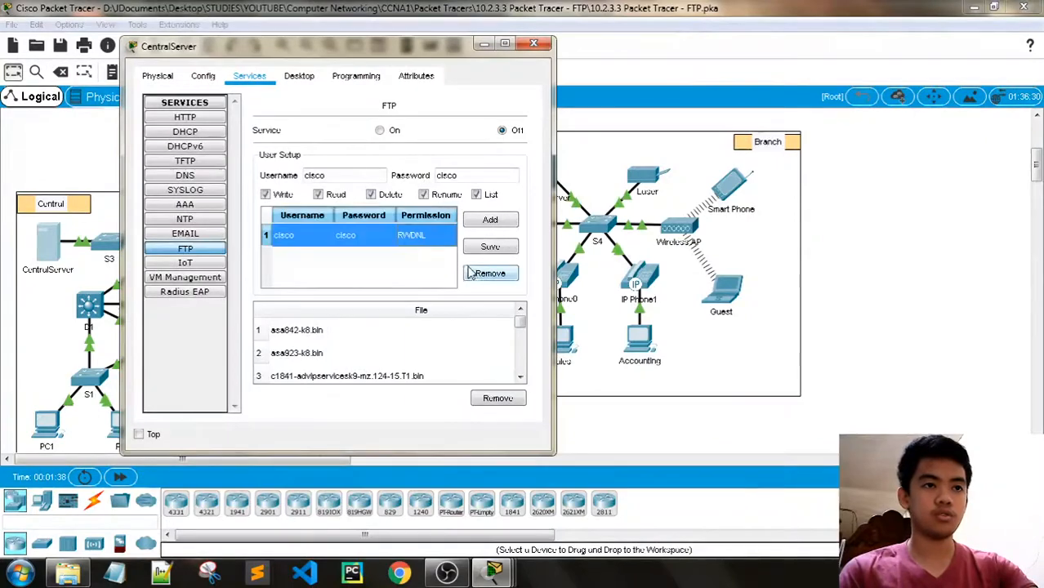
pyautogui.click(490, 273)
pyautogui.click(493, 572)
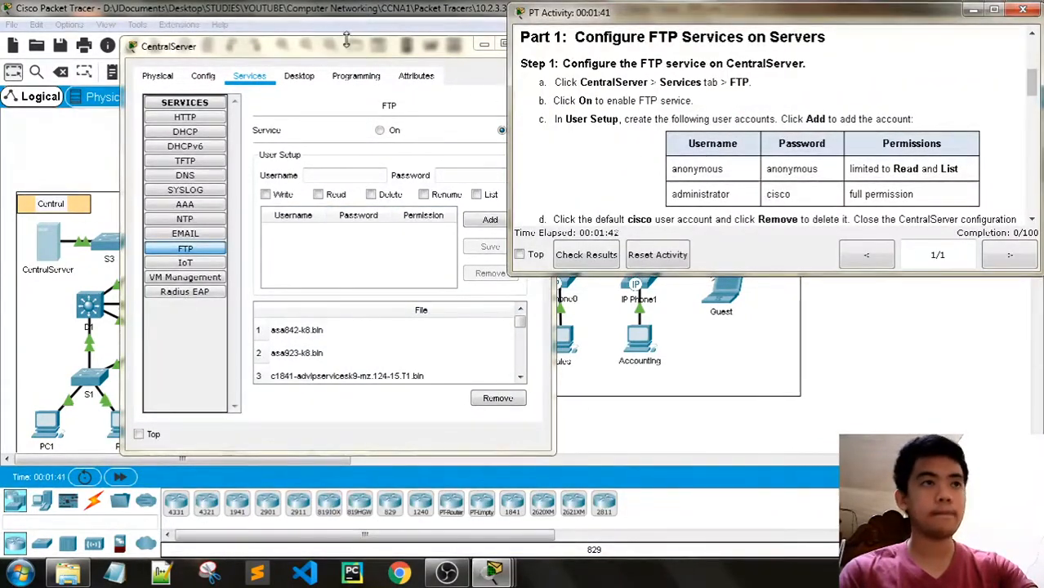
# - Turn CentralServer's FTP service on and add user anonymous with Read and List permissions
pyautogui.moveTo(346, 41); pyautogui.dragTo(309, 36)
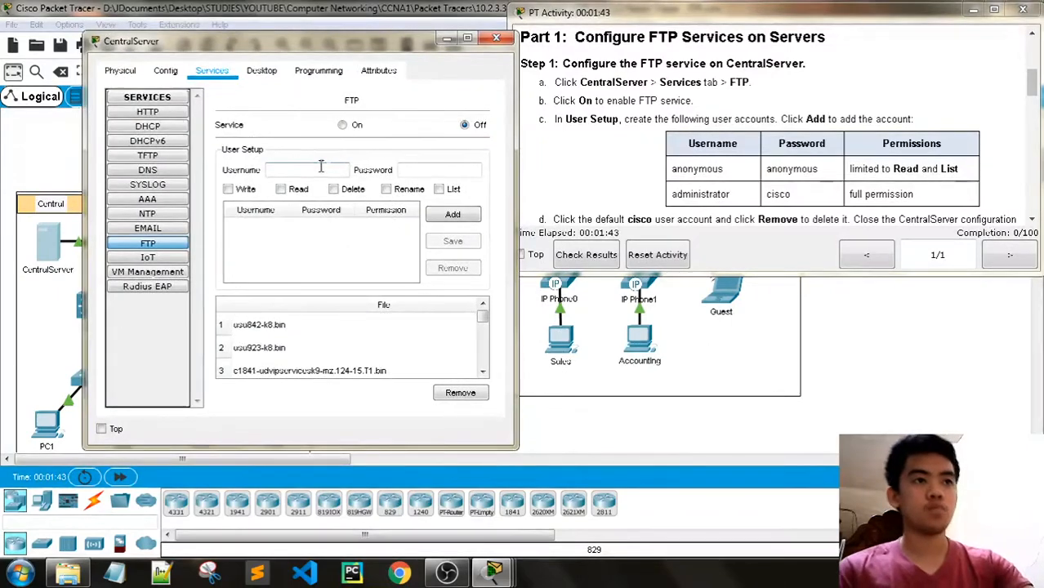
pyautogui.click(343, 125)
pyautogui.click(315, 170)
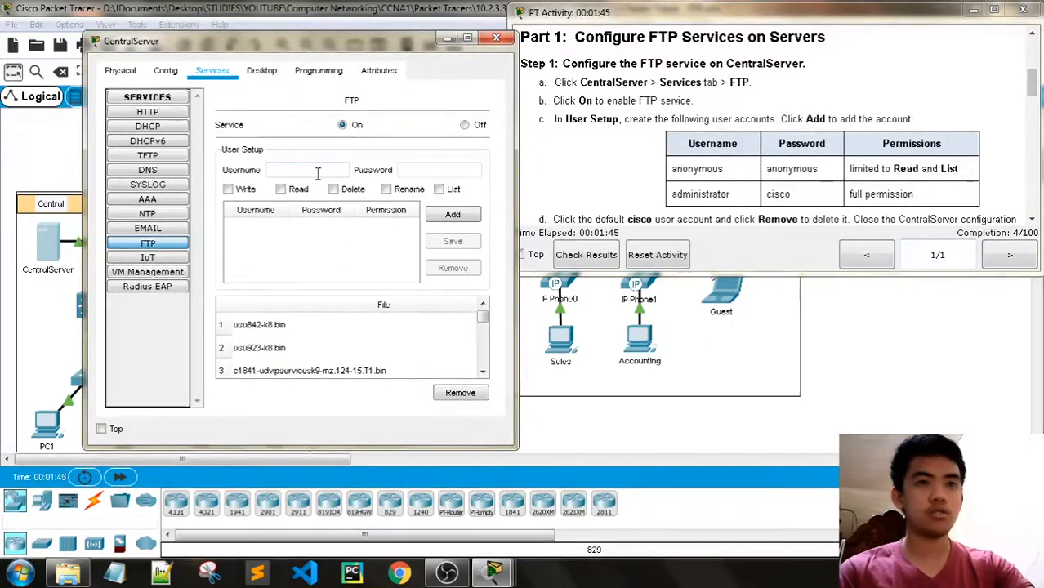
pyautogui.write('an')
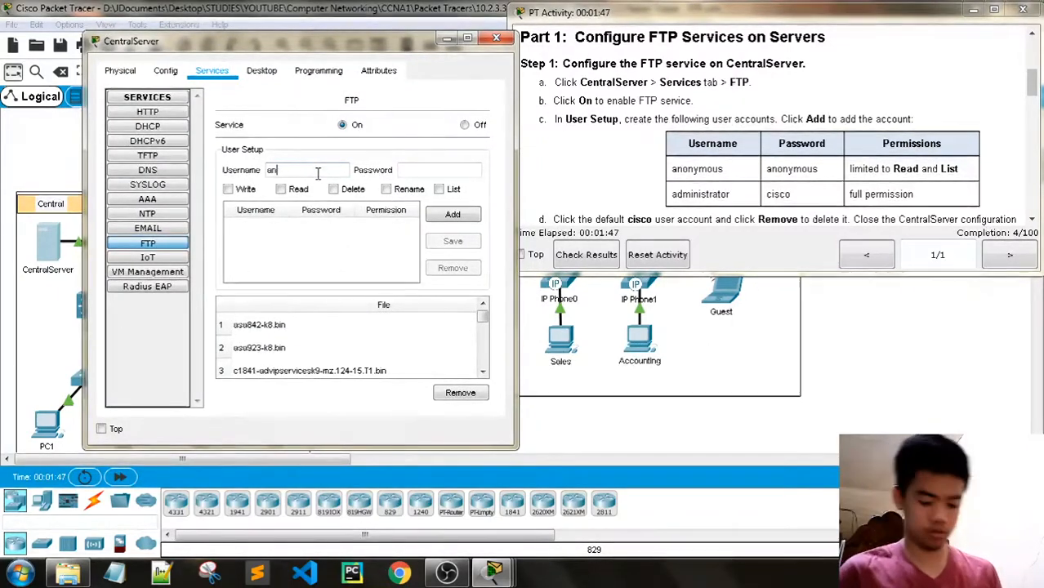
pyautogui.write('onymous')
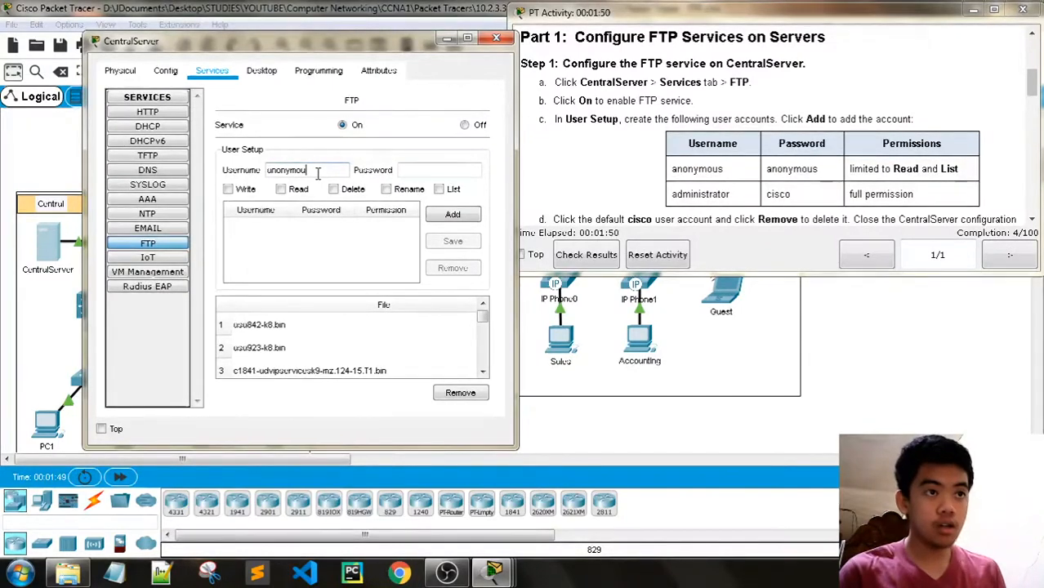
pyautogui.click(418, 170)
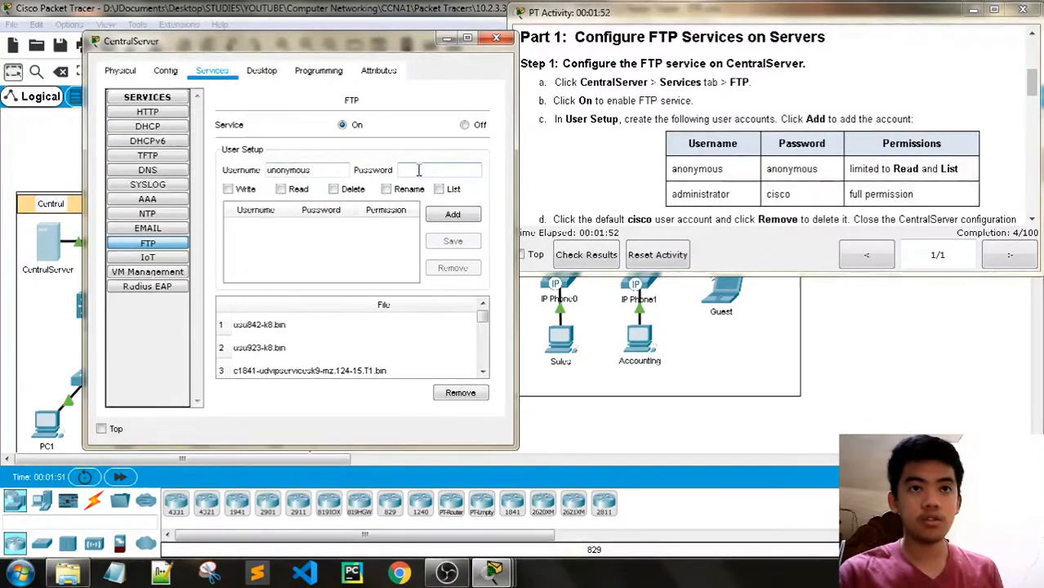
pyautogui.write('an')
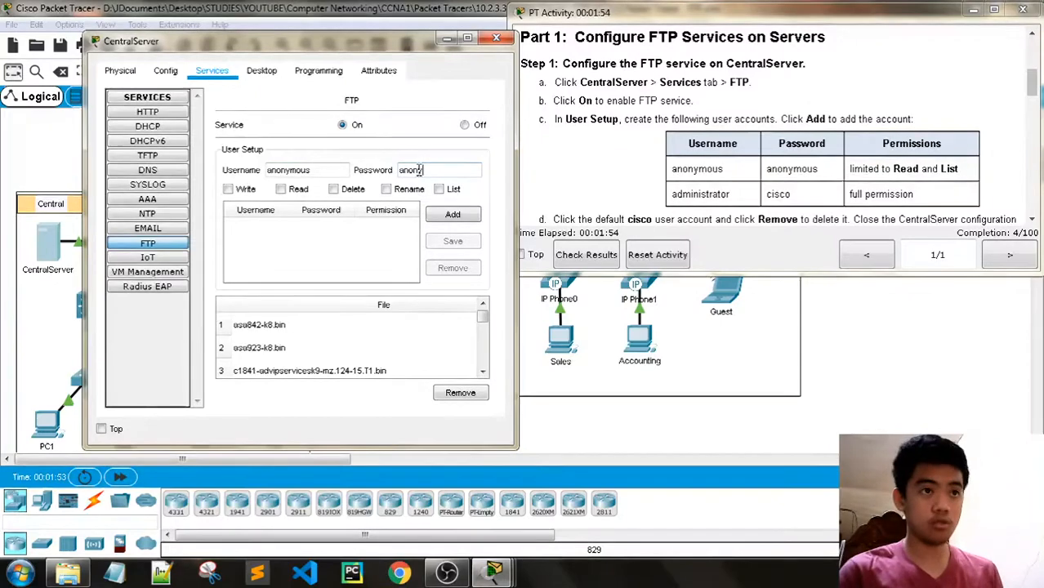
pyautogui.write('onymous')
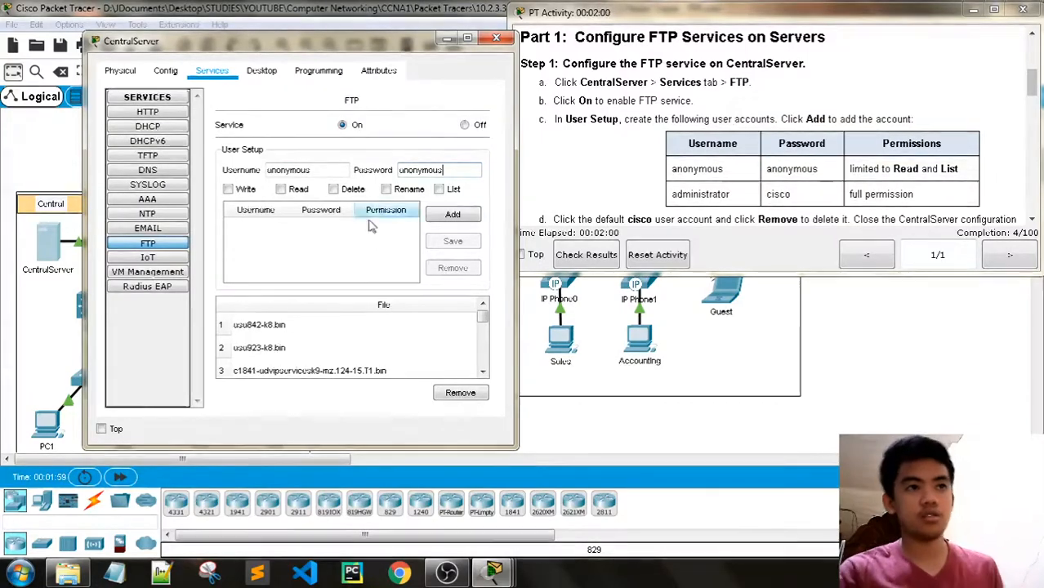
pyautogui.click(301, 190)
pyautogui.click(446, 189)
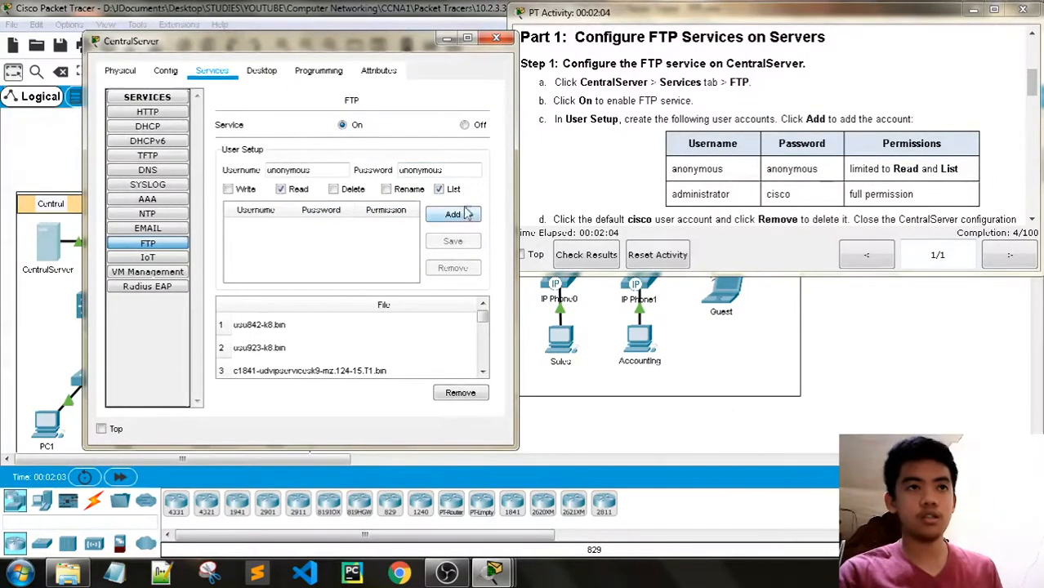
pyautogui.click(453, 214)
# - Add the administrator FTP account with Write, Read, Delete, Rename and List permissions
pyautogui.click(312, 171)
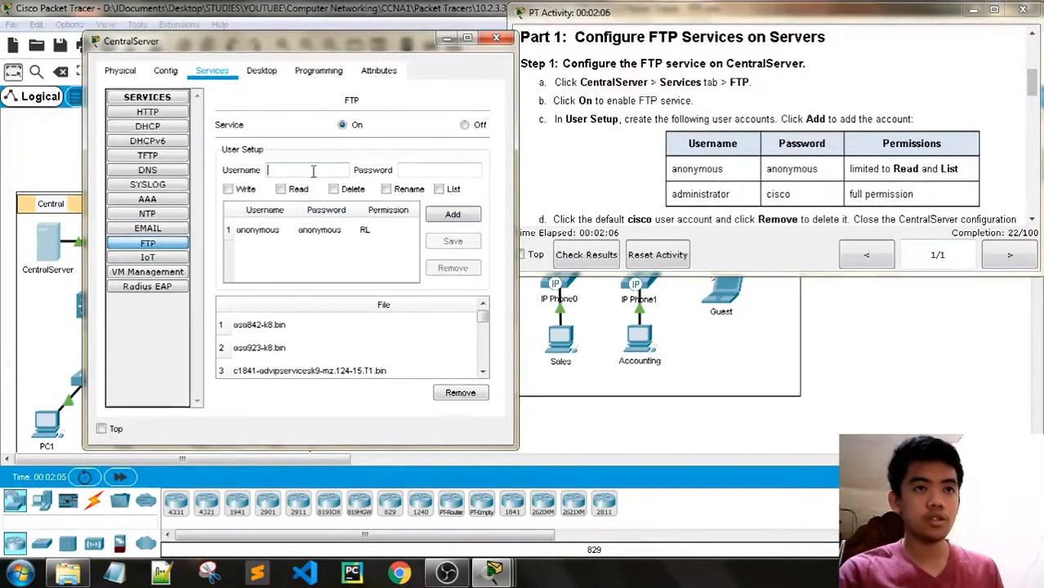
pyautogui.write('administrator')
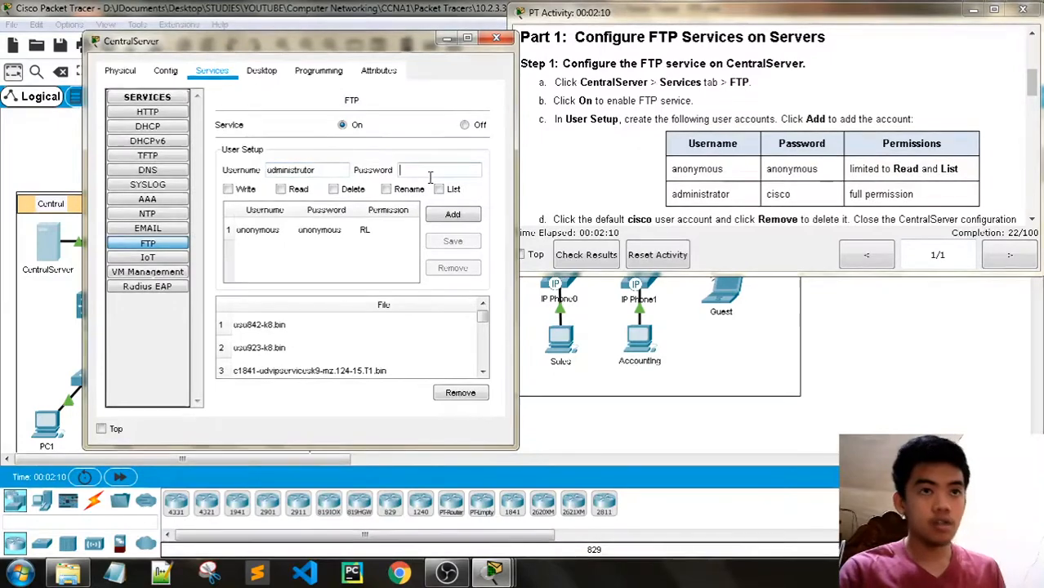
pyautogui.write('cisco')
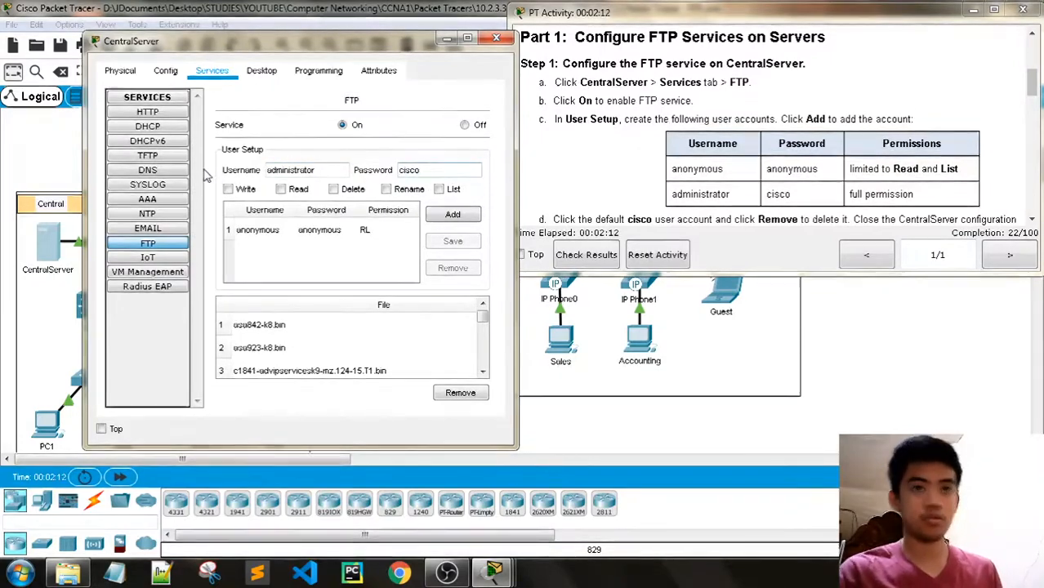
pyautogui.click(228, 189)
pyautogui.click(280, 189)
pyautogui.click(334, 189)
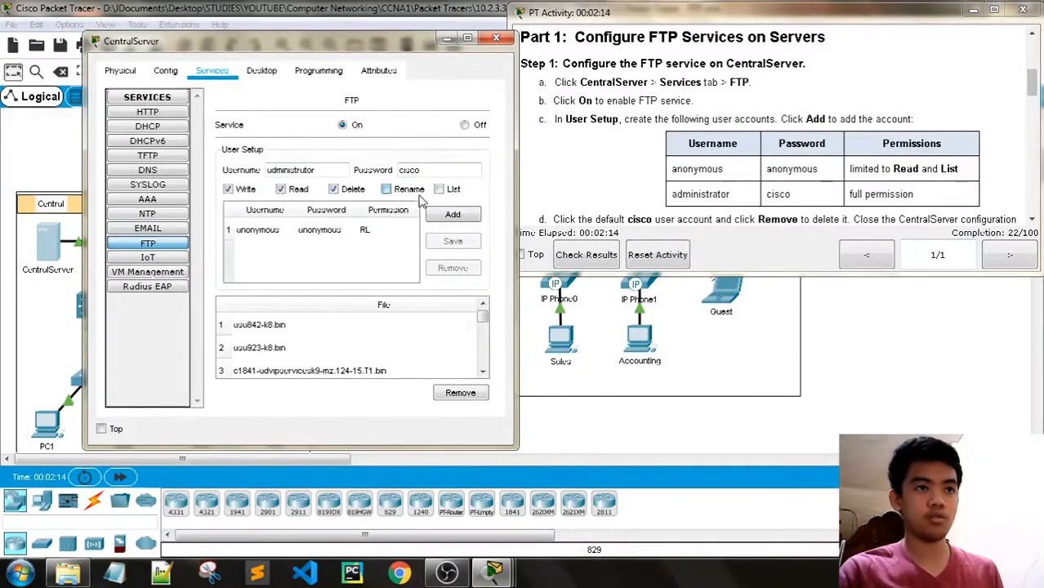
pyautogui.click(386, 188)
pyautogui.click(439, 189)
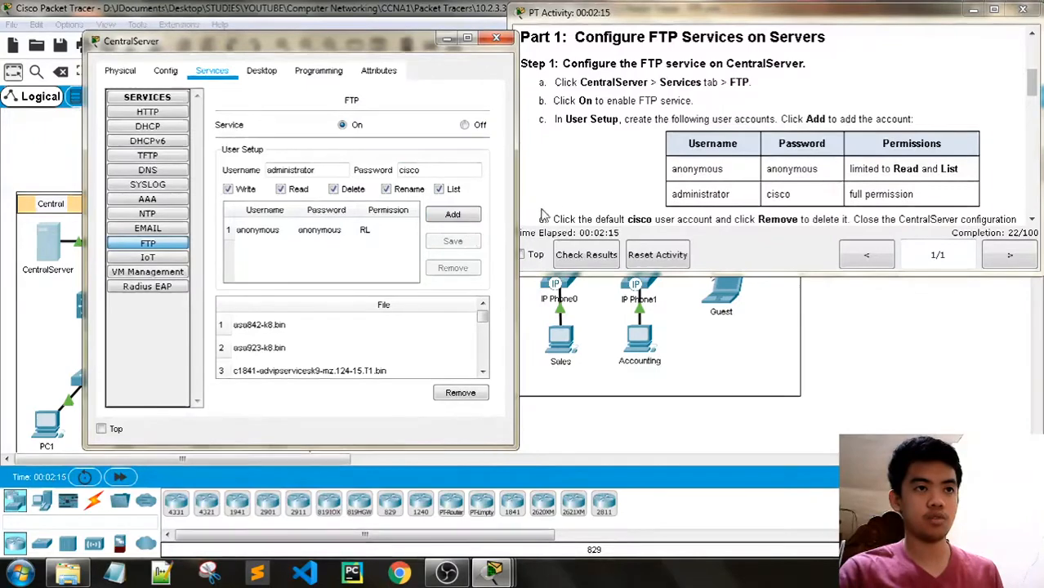
pyautogui.click(453, 215)
# - Close the CentralServer window and narrow the activity instructions window
pyautogui.scroll(-2, 776, 155)
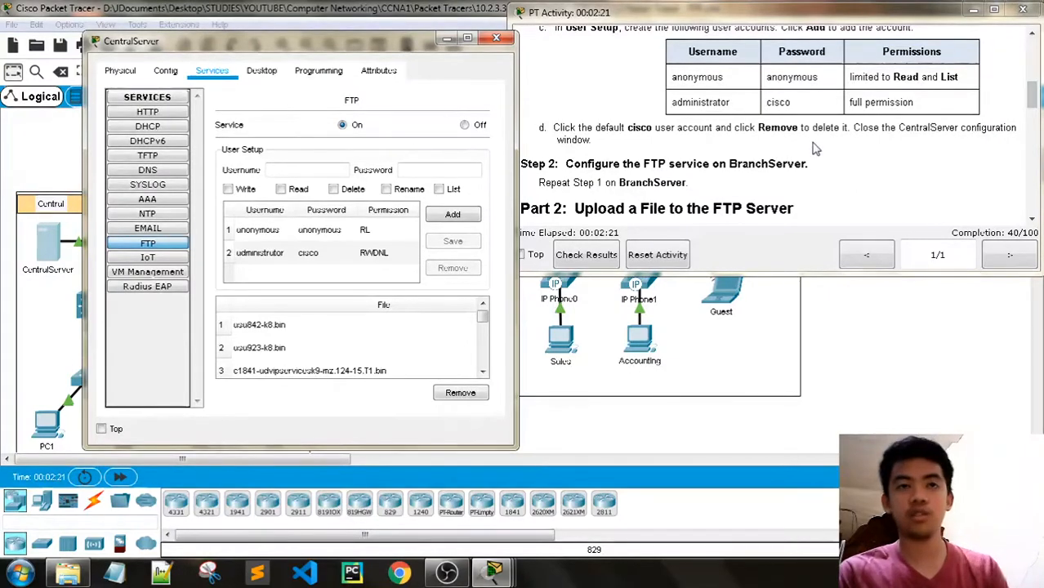
pyautogui.scroll(-1, 660, 176)
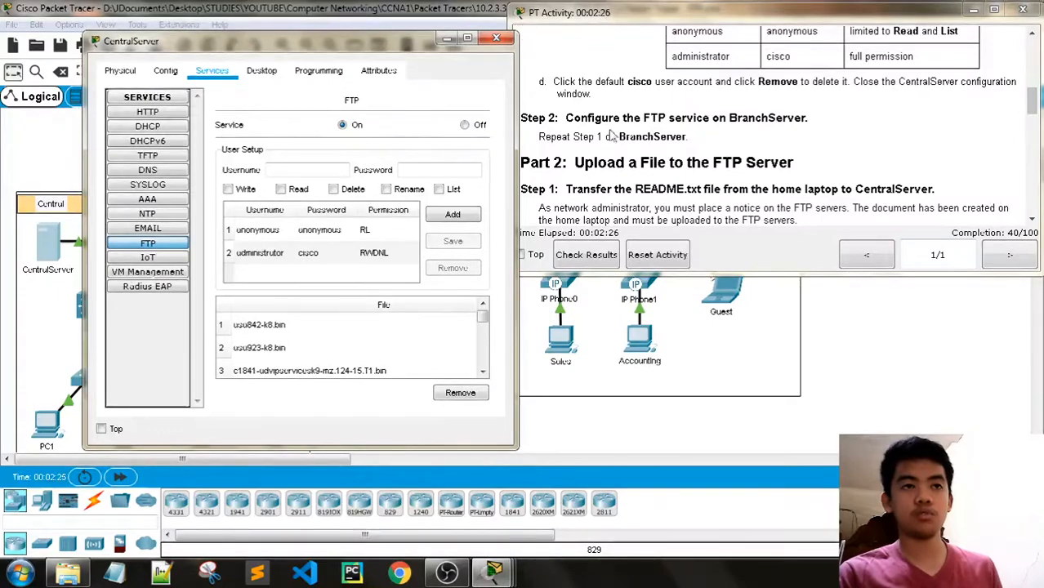
pyautogui.scroll(1, 624, 141)
pyautogui.click(500, 38)
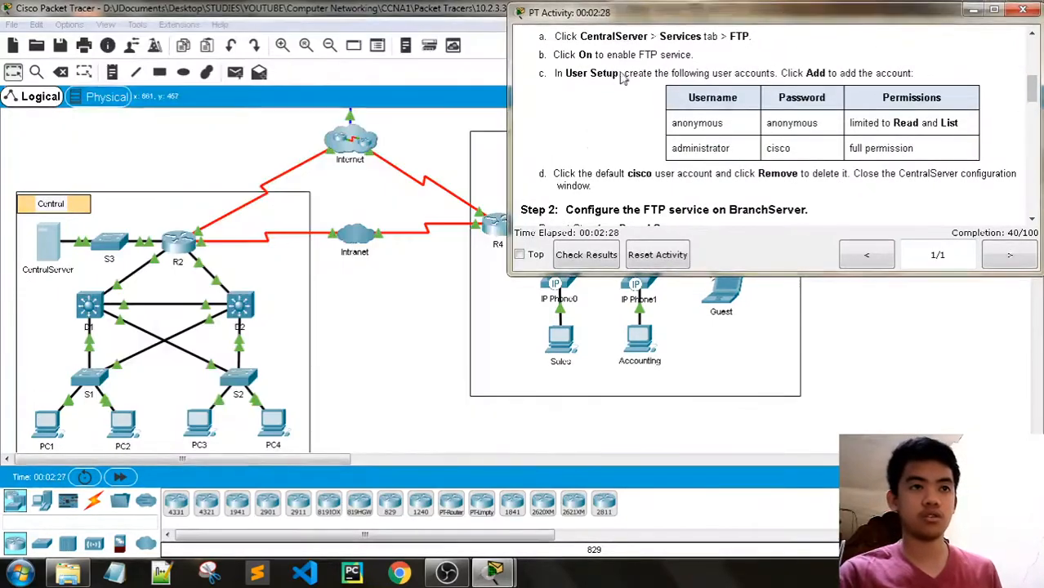
pyautogui.moveTo(516, 150); pyautogui.dragTo(603, 150)
# - Turn on BranchServer's FTP service and add the anonymous account with read permission
pyautogui.click(544, 170)
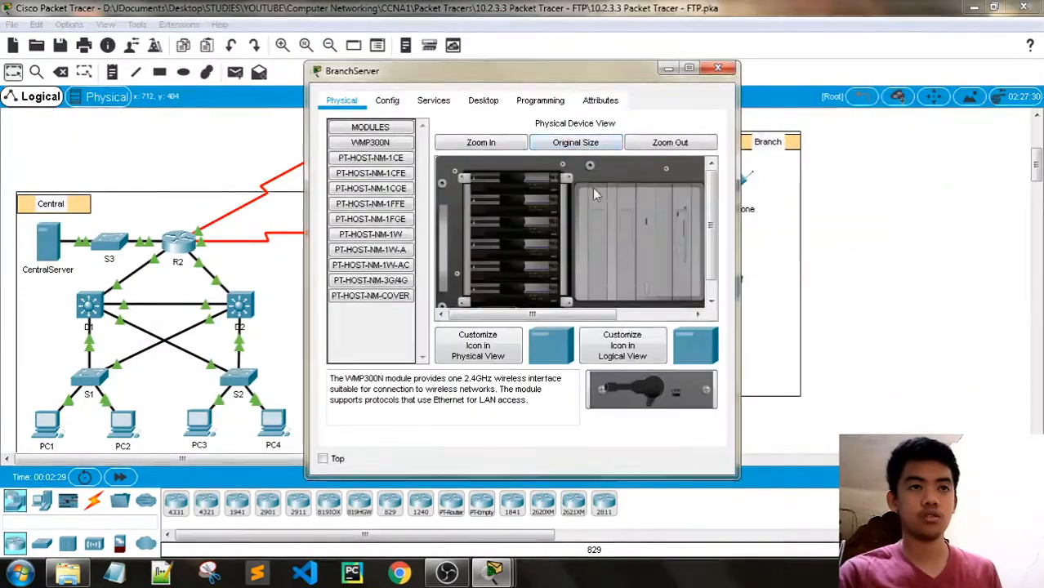
pyautogui.click(433, 99)
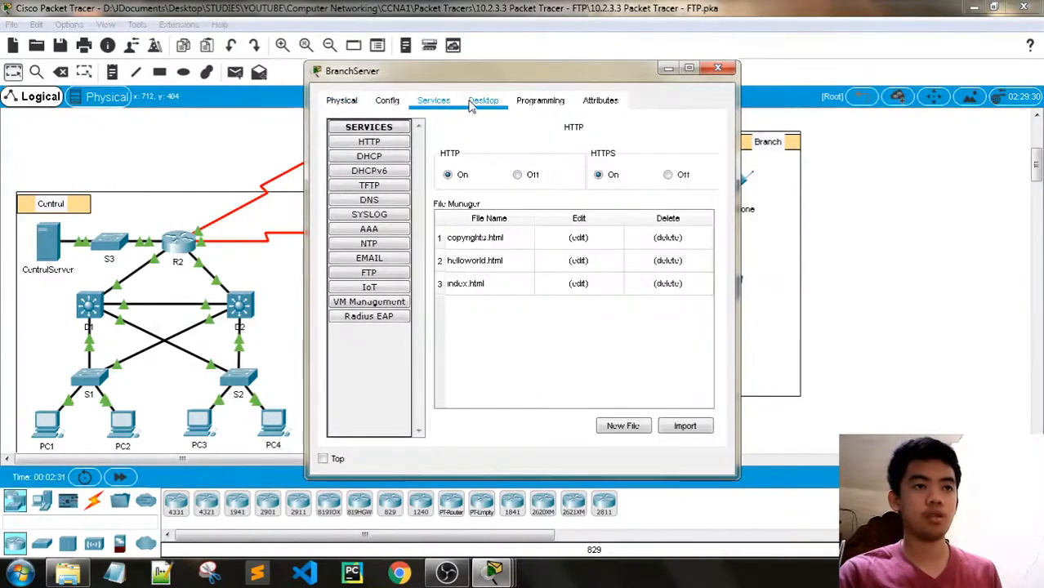
pyautogui.click(369, 273)
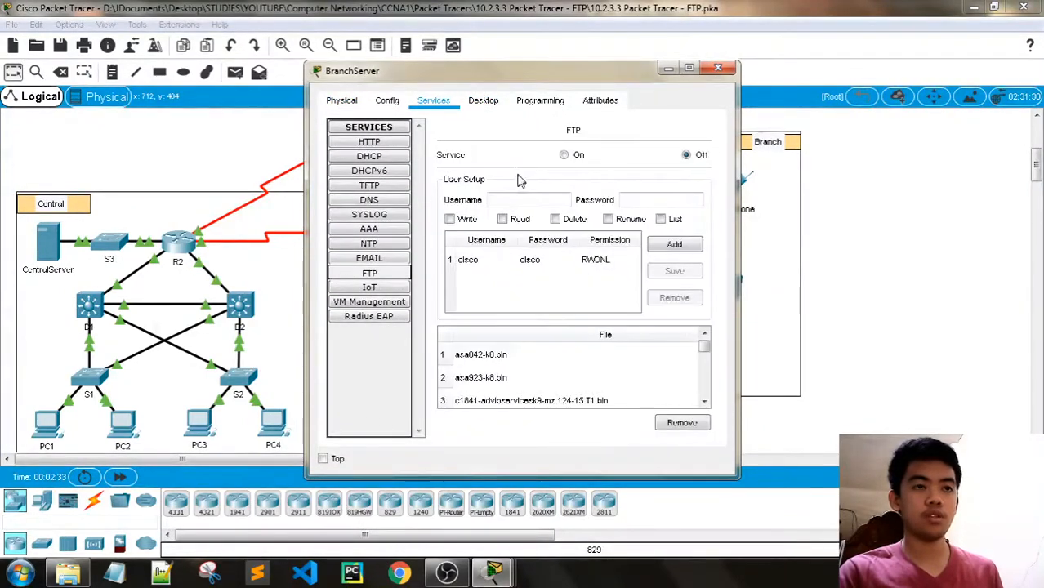
pyautogui.click(518, 198)
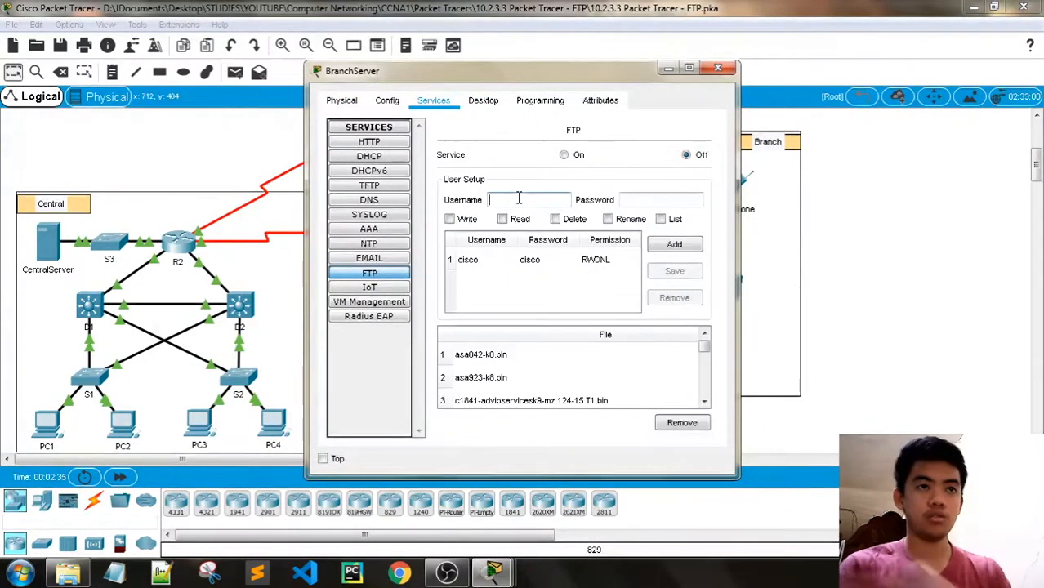
pyautogui.click(580, 155)
pyautogui.click(516, 198)
pyautogui.write('anonymouse')
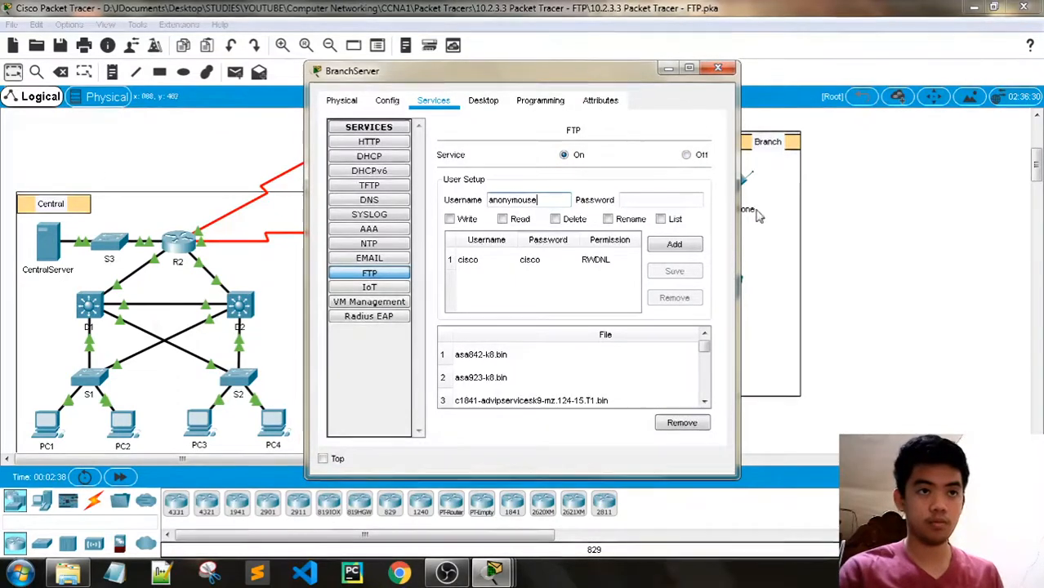
pyautogui.press('BackSpace')
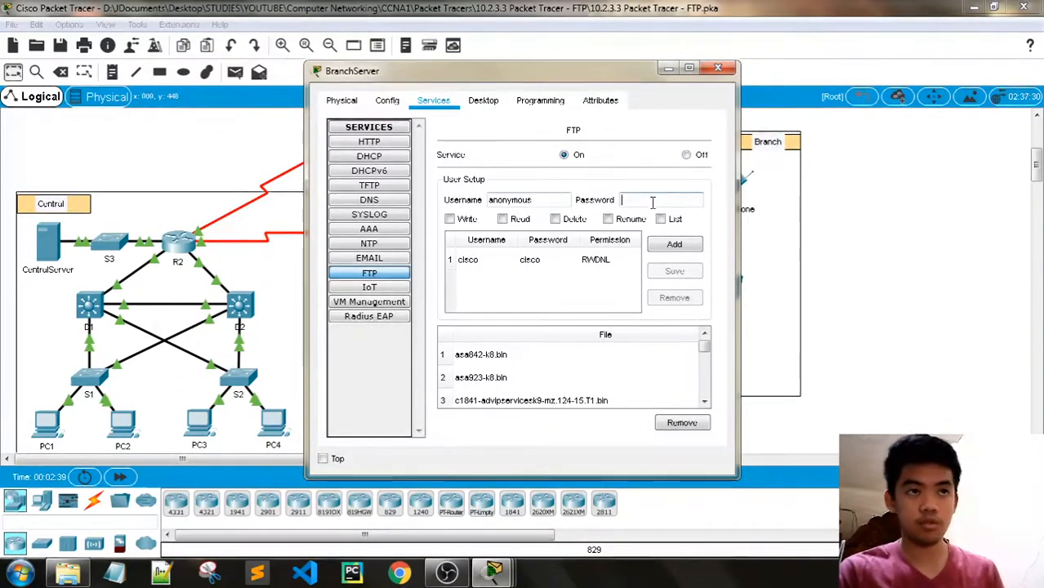
pyautogui.write('anonymo')
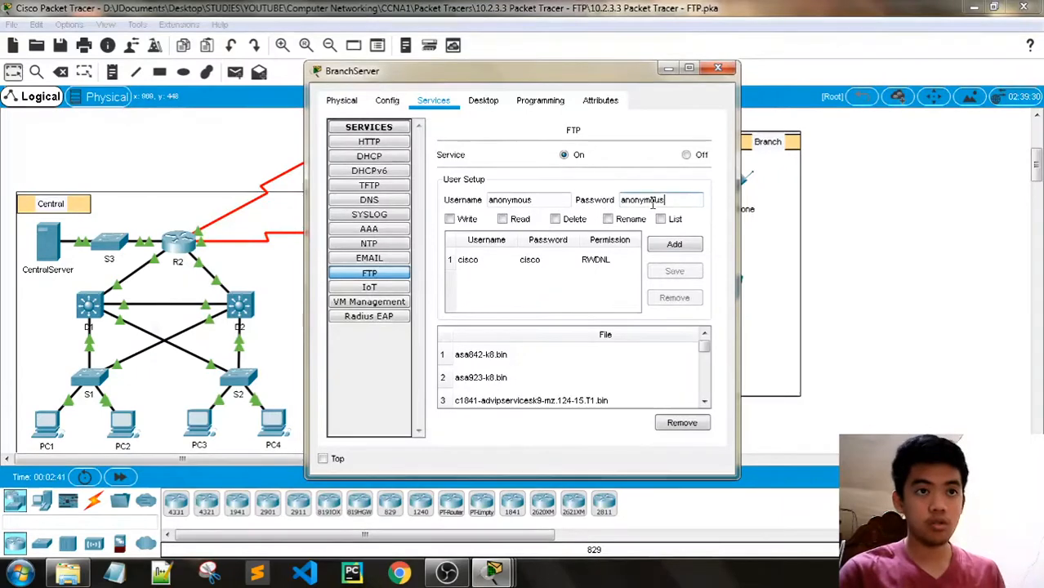
pyautogui.write('us')
pyautogui.click(502, 219)
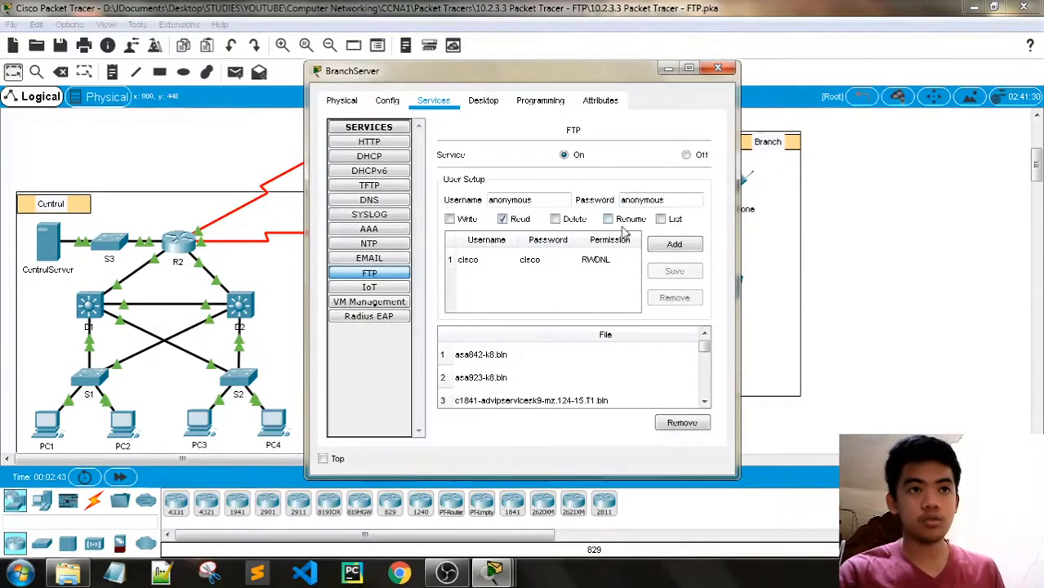
pyautogui.click(675, 243)
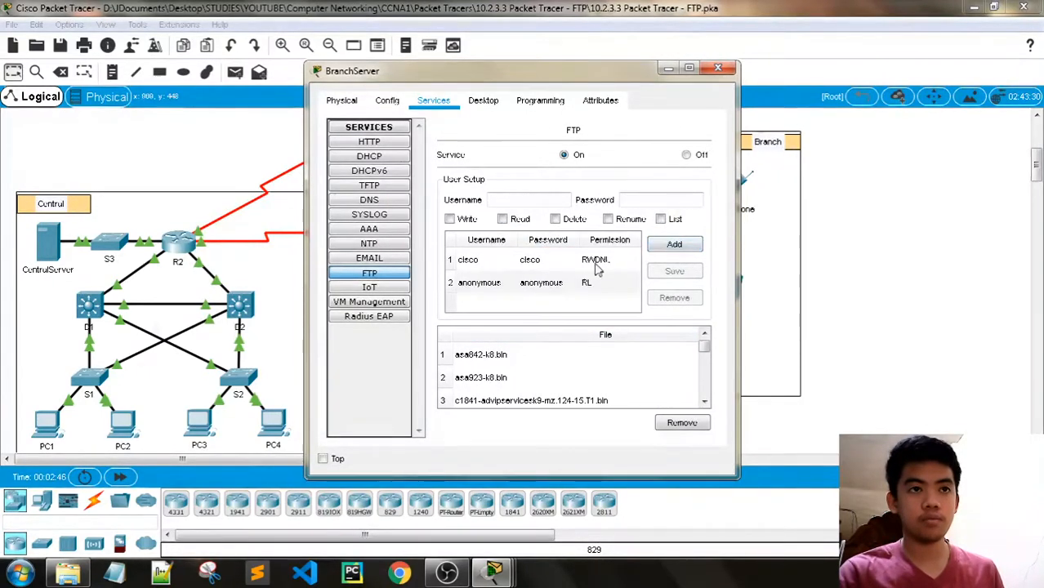
# - Add the administrator account with its password and Rename, Delete and Write permissions
pyautogui.click(532, 201)
pyautogui.write('adminis')
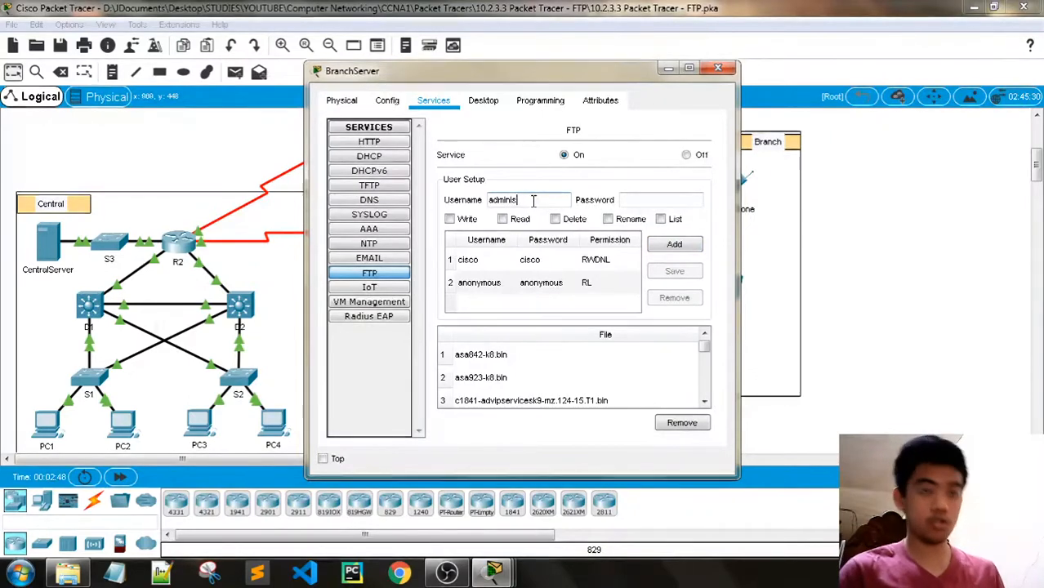
pyautogui.write('trator')
pyautogui.click(645, 199)
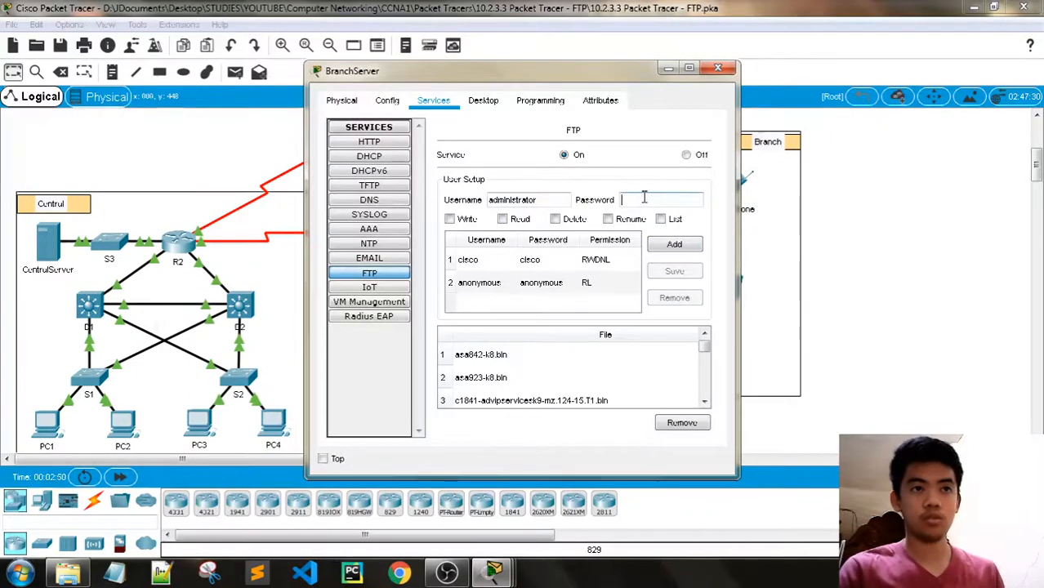
pyautogui.write('cisco')
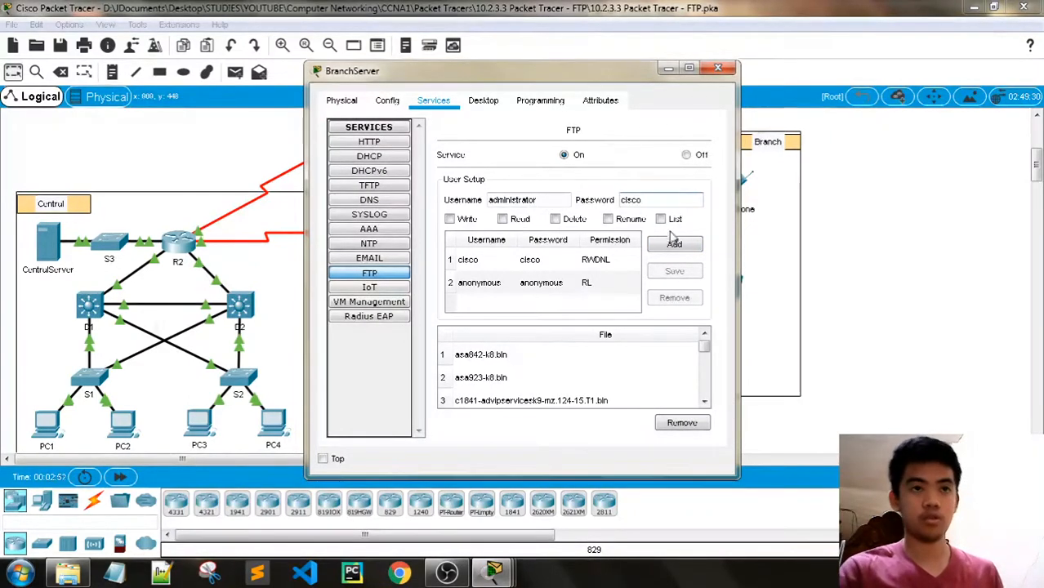
pyautogui.click(623, 222)
pyautogui.click(572, 222)
pyautogui.click(450, 221)
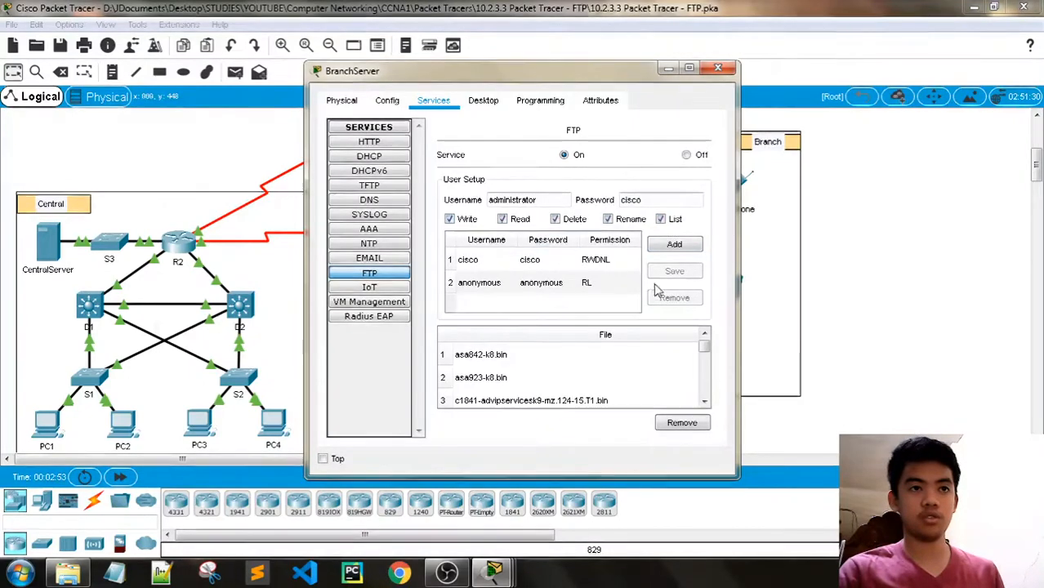
pyautogui.click(675, 245)
# - Remove BranchServer's default cisco account and close the configuration window
pyautogui.scroll(-1, 622, 282)
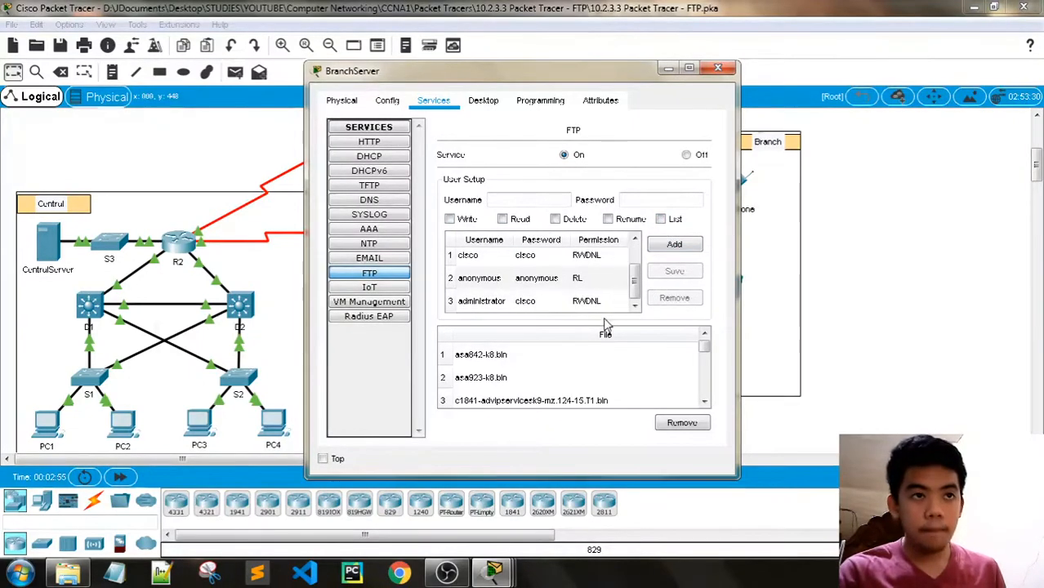
pyautogui.click(490, 255)
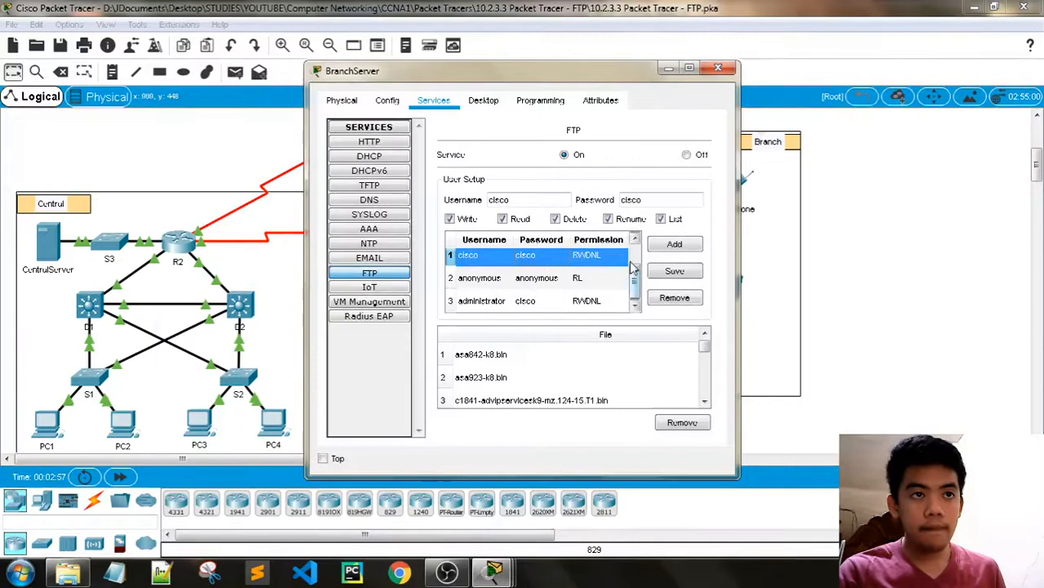
pyautogui.click(674, 297)
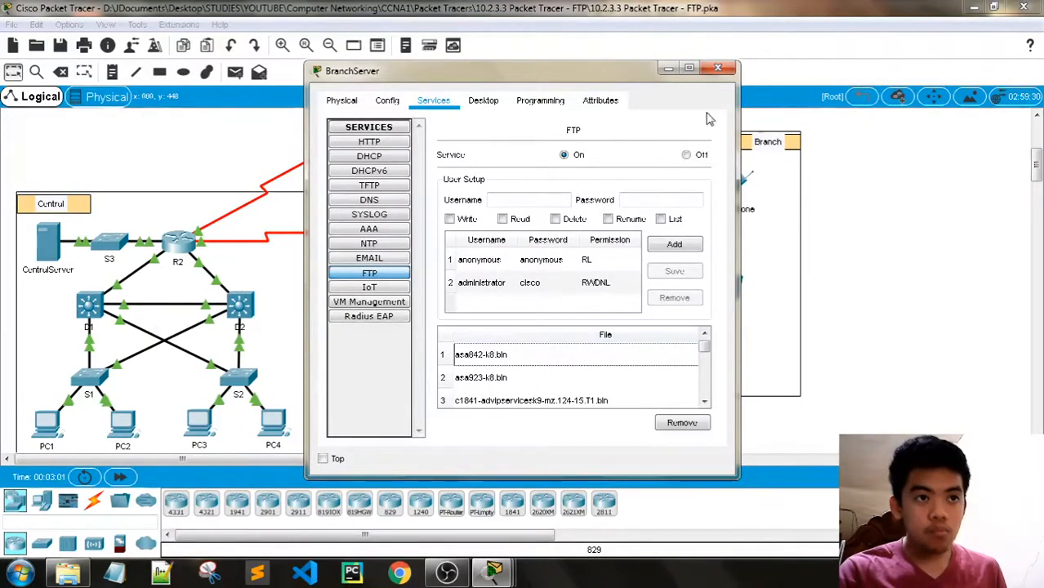
pyautogui.click(719, 68)
# - Bring the instructions forward, scroll to Part 2 Step 1, and reposition and narrow the window
pyautogui.moveTo(495, 572)
pyautogui.click(393, 508)
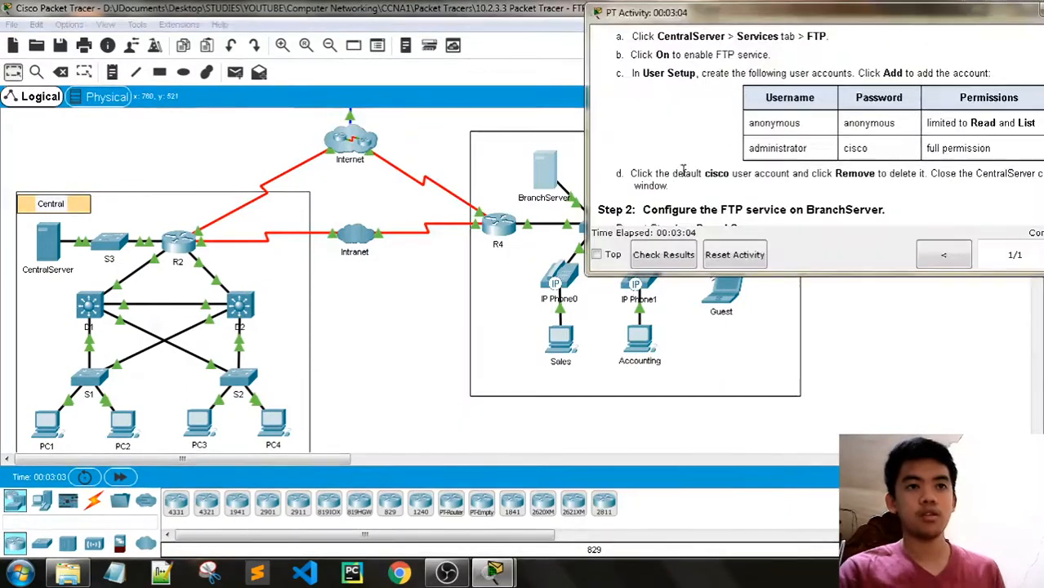
pyautogui.moveTo(584, 111); pyautogui.dragTo(507, 110)
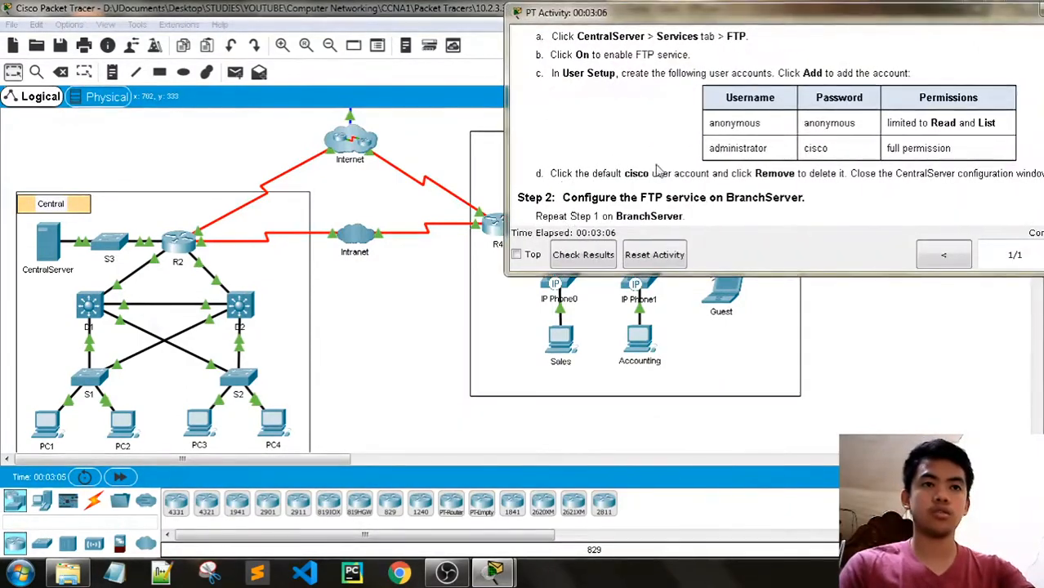
pyautogui.scroll(-3, 654, 168)
pyautogui.scroll(-1, 654, 168)
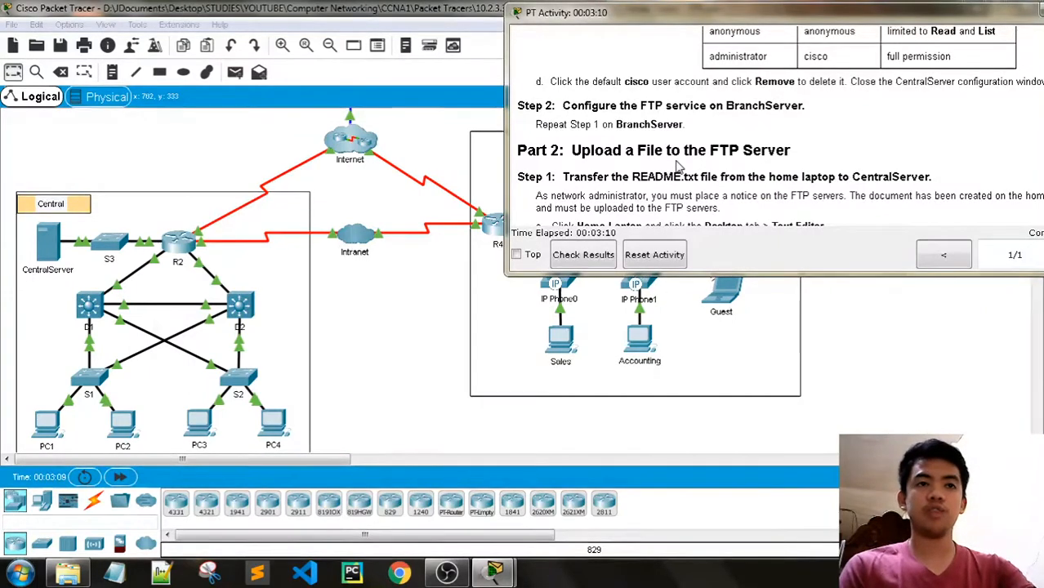
pyautogui.scroll(-1, 675, 167)
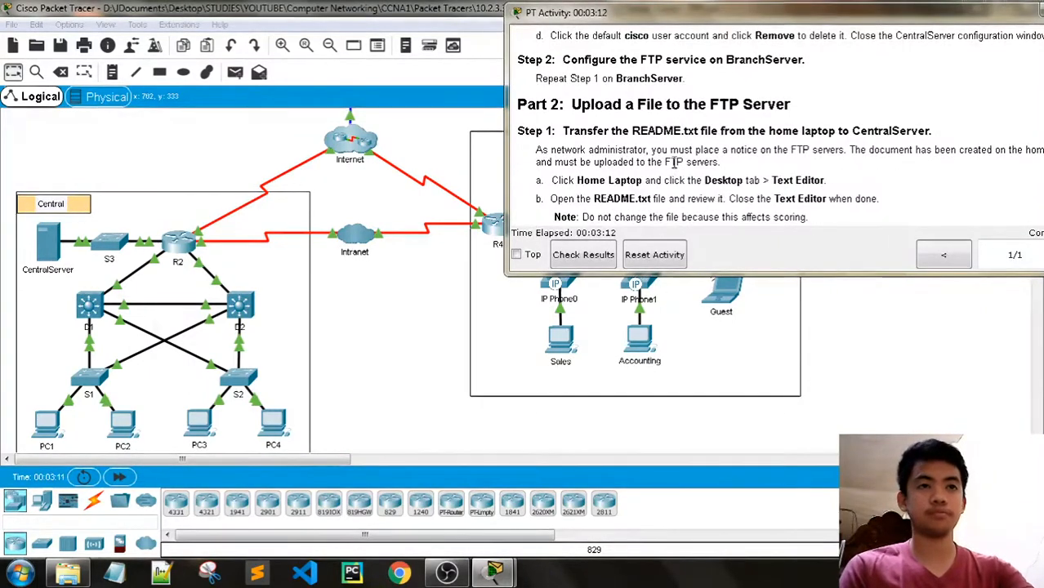
pyautogui.scroll(-1, 675, 167)
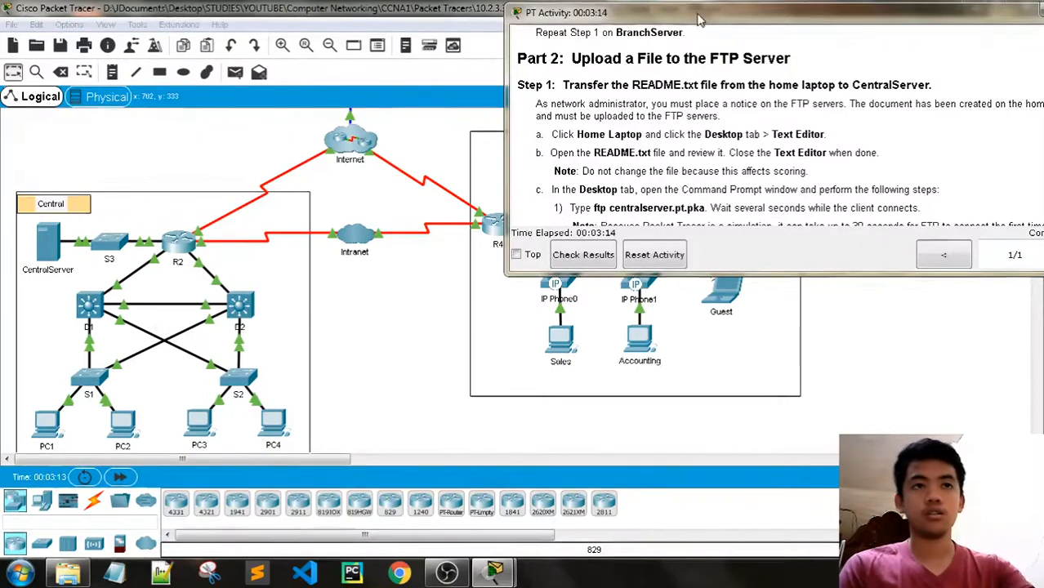
pyautogui.moveTo(701, 18); pyautogui.dragTo(619, 20)
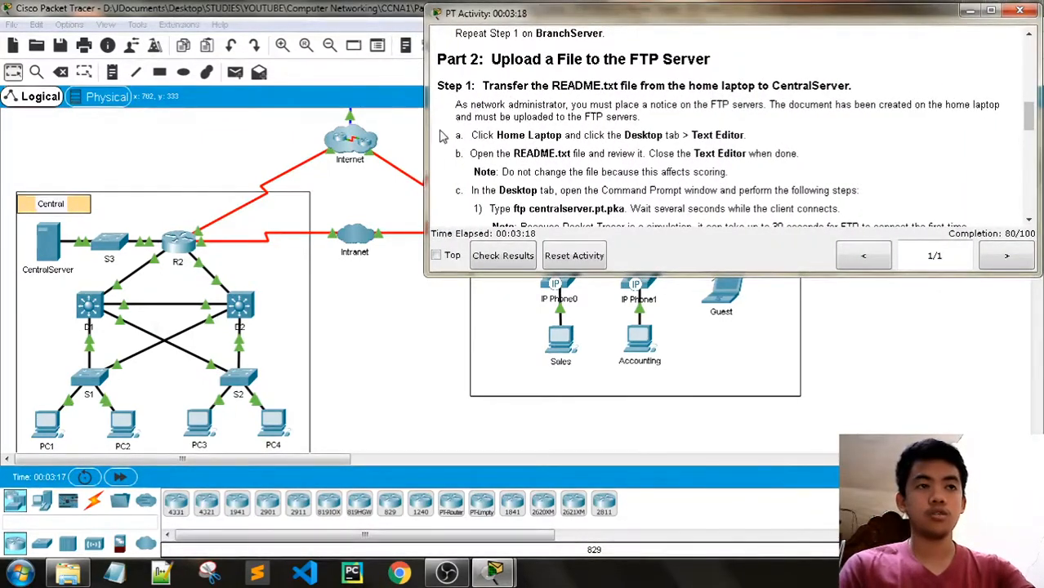
pyautogui.moveTo(425, 131); pyautogui.dragTo(549, 128)
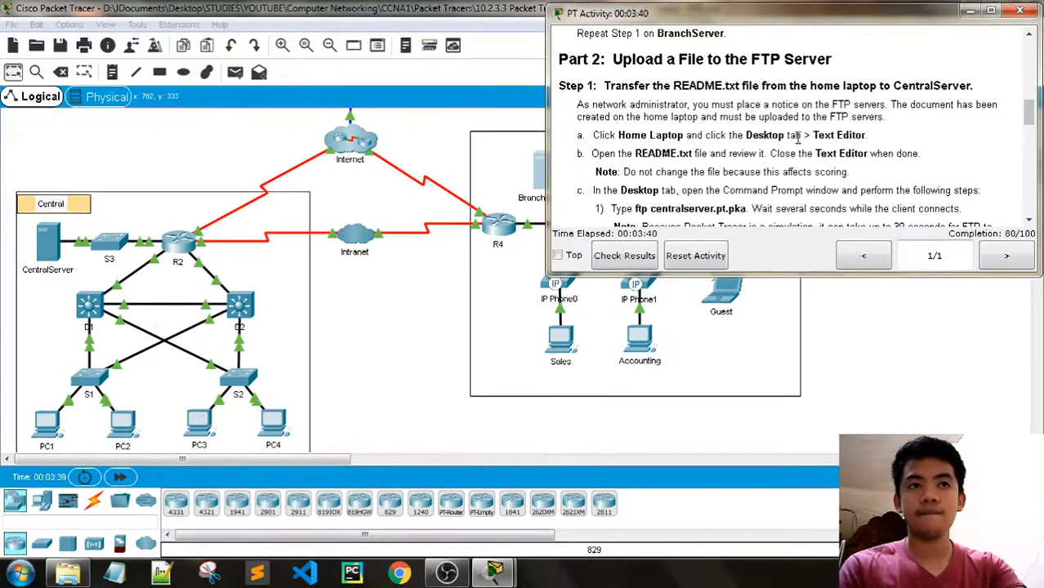
# - Open the Text Editor on the Home Laptop's Desktop
pyautogui.click(517, 210)
pyautogui.scroll(5, 517, 211)
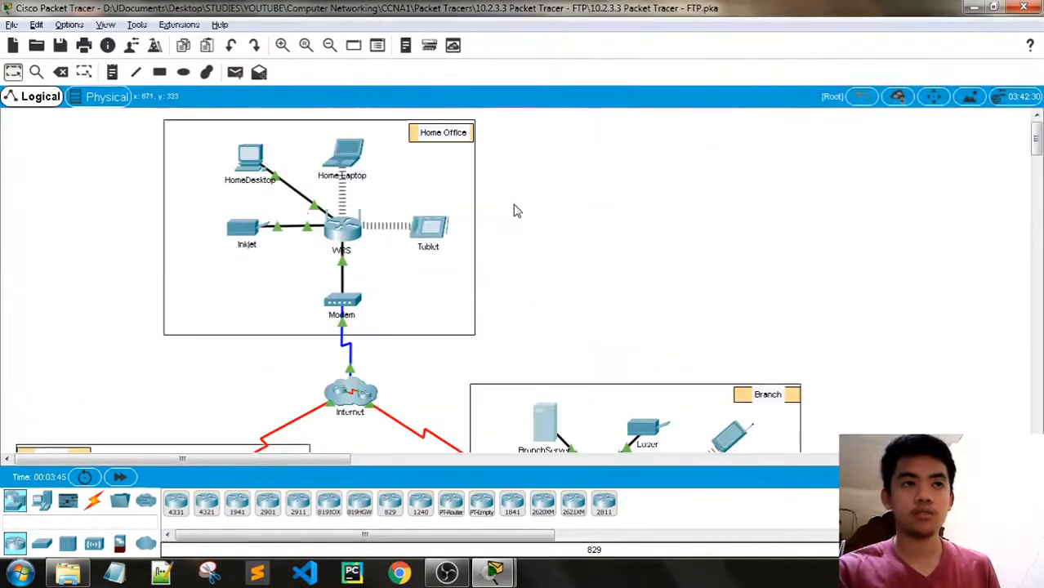
pyautogui.hotkey('alt', 'Tab')
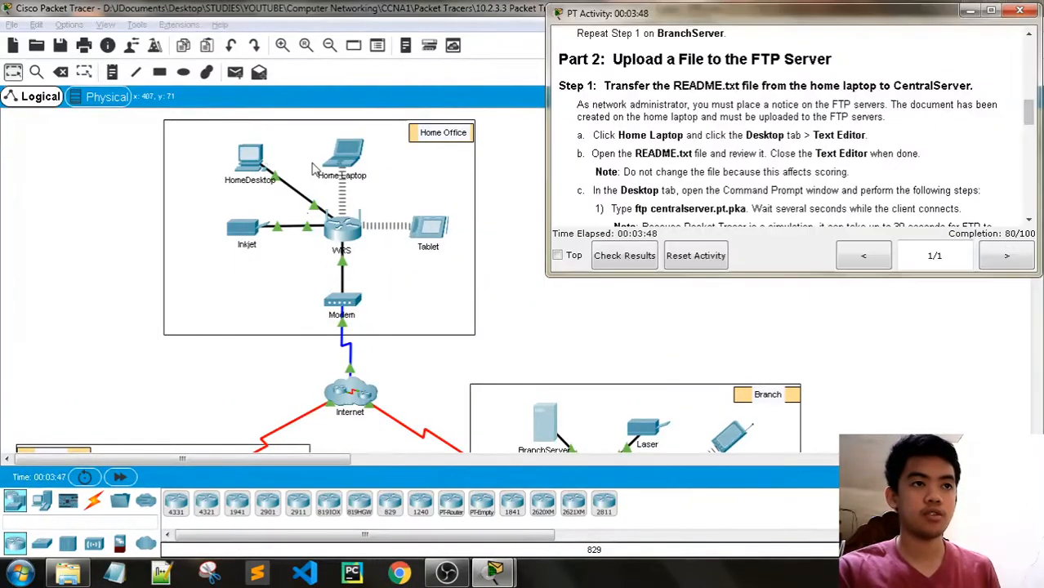
pyautogui.click(352, 159)
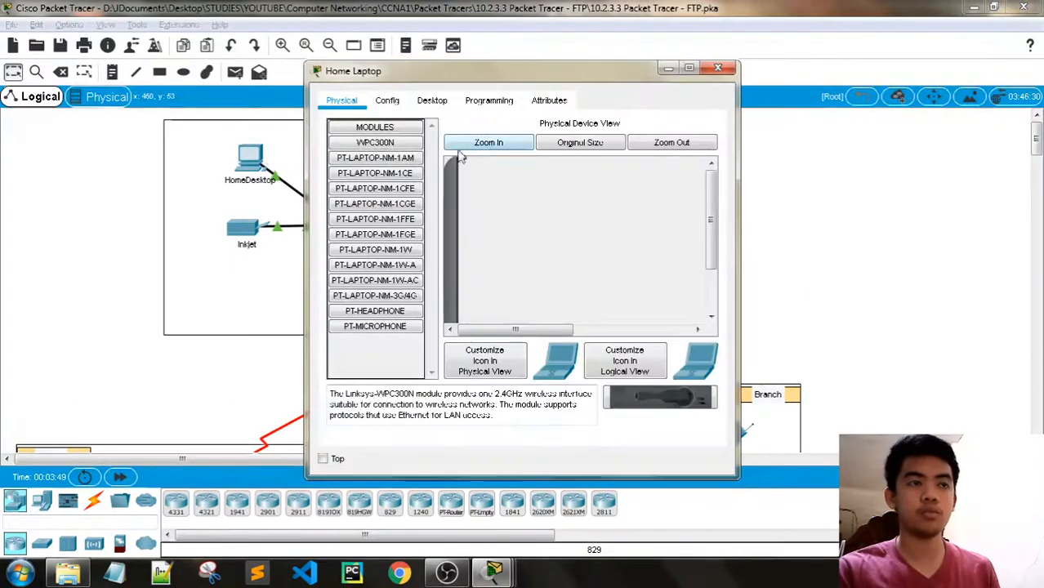
pyautogui.click(448, 102)
pyautogui.scroll(-3, 582, 248)
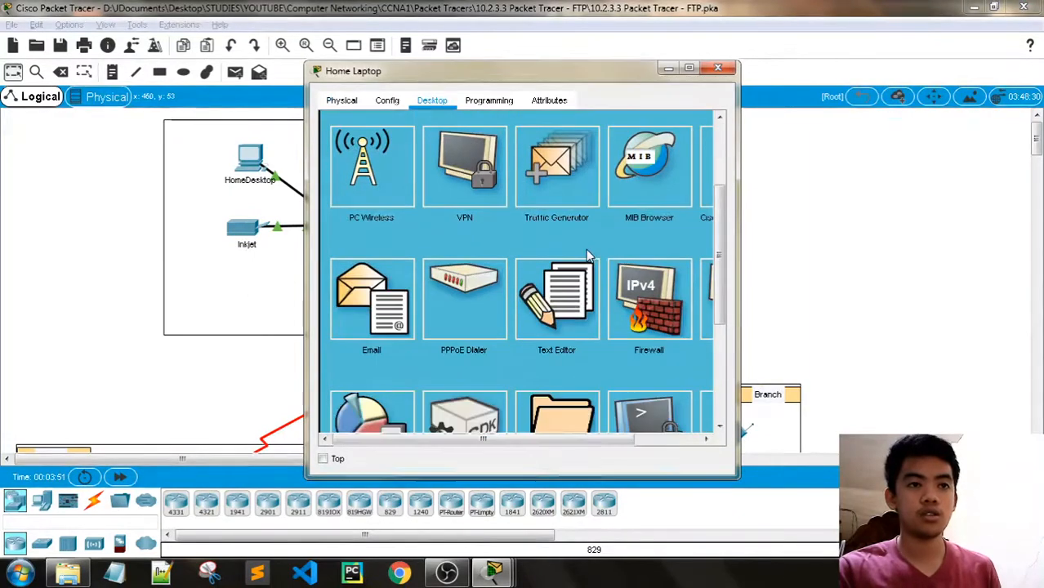
pyautogui.click(583, 337)
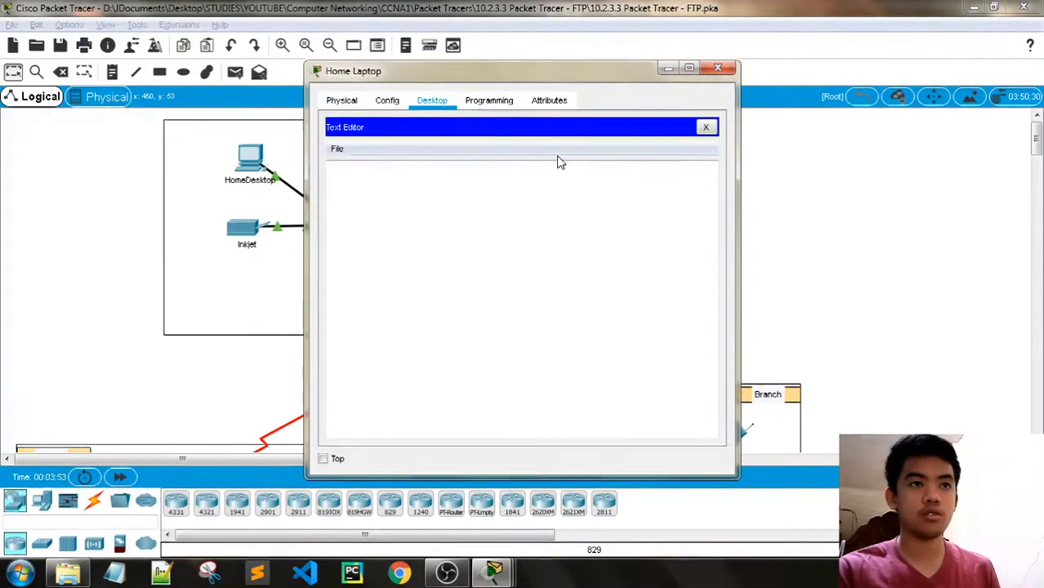
# - Open README.txt in the Text Editor, then bring the activity instructions forward
pyautogui.click(347, 151)
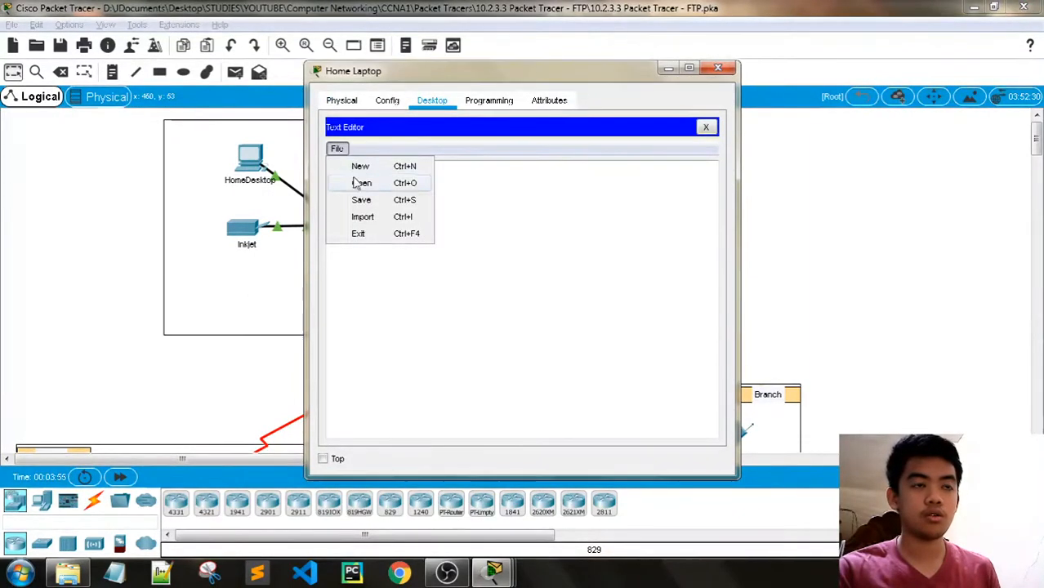
pyautogui.click(357, 181)
pyautogui.click(434, 233)
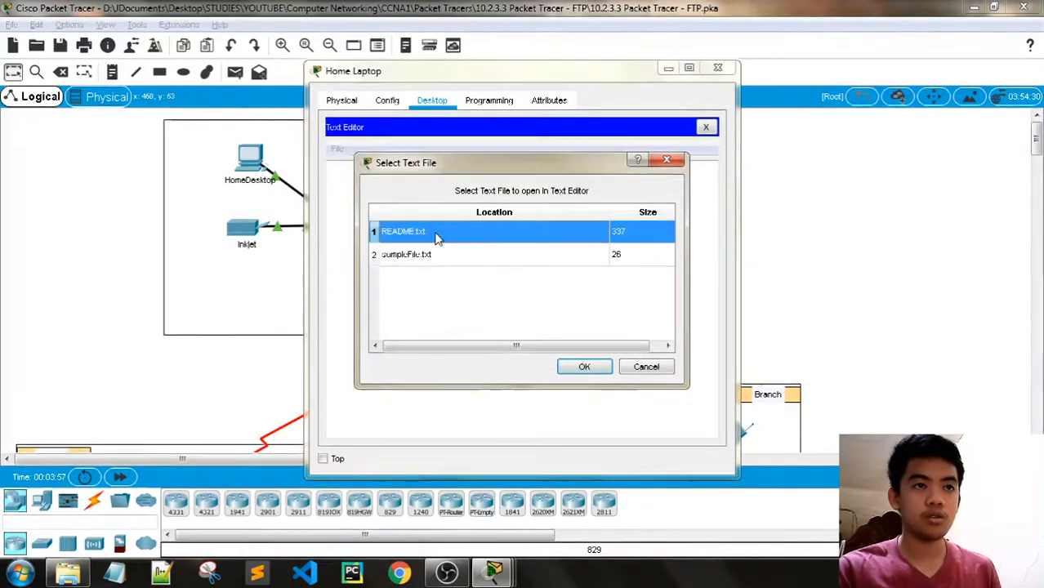
pyautogui.click(585, 366)
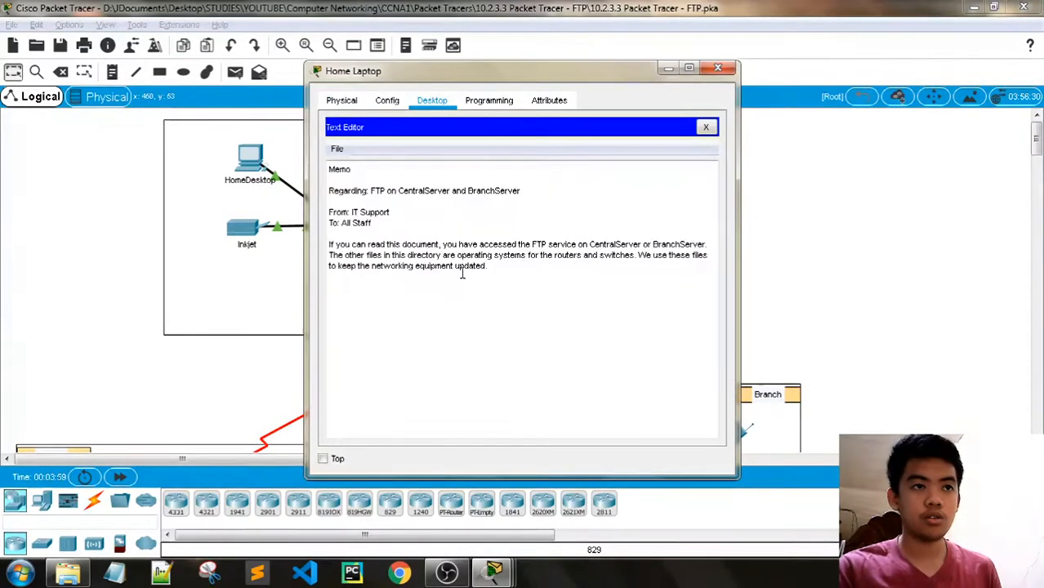
pyautogui.hotkey('alt', 'Tab')
pyautogui.hotkey('alt', 'Tab')
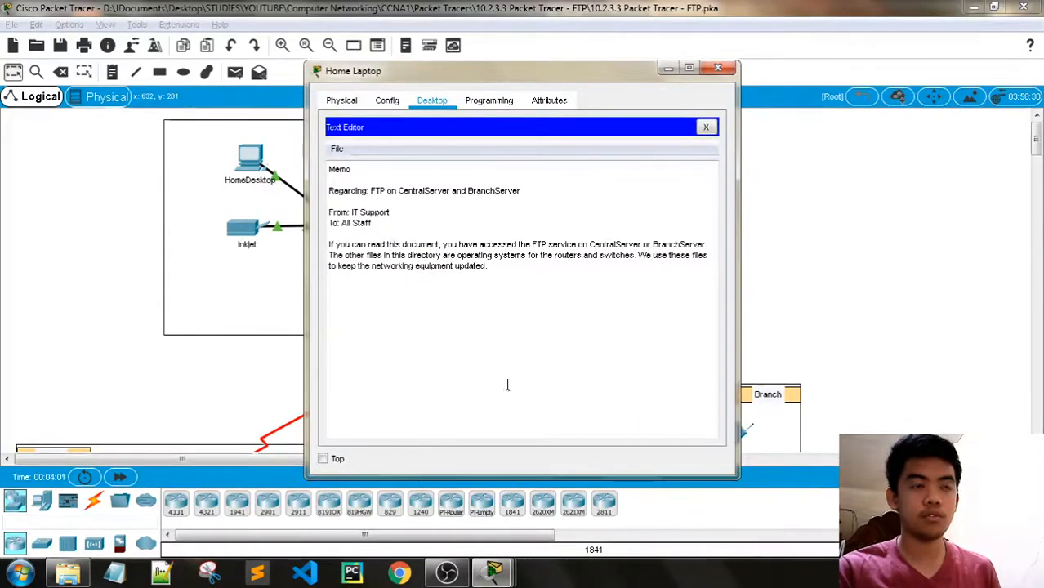
pyautogui.click(493, 574)
pyautogui.click(386, 506)
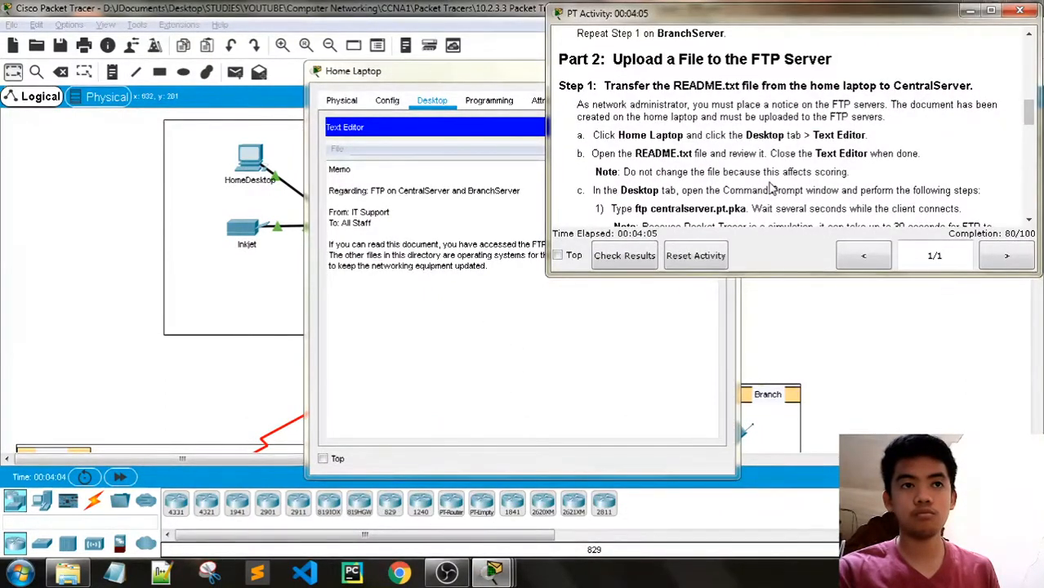
# - Close the README.txt memo and launch the Home Laptop's Command Prompt
pyautogui.scroll(-1, 771, 187)
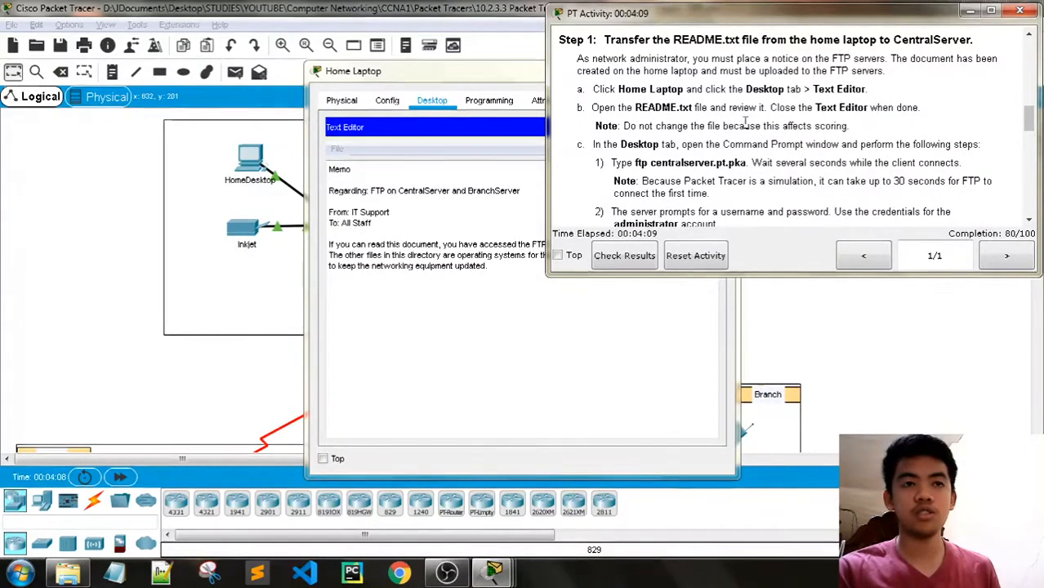
pyautogui.scroll(-1, 717, 150)
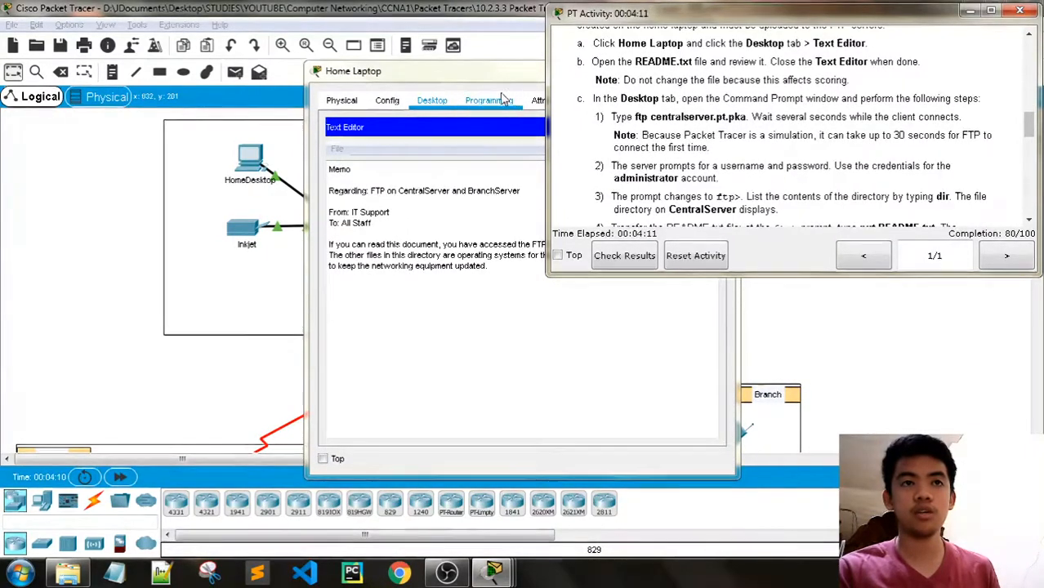
pyautogui.moveTo(443, 77); pyautogui.dragTo(249, 67)
pyautogui.click(512, 117)
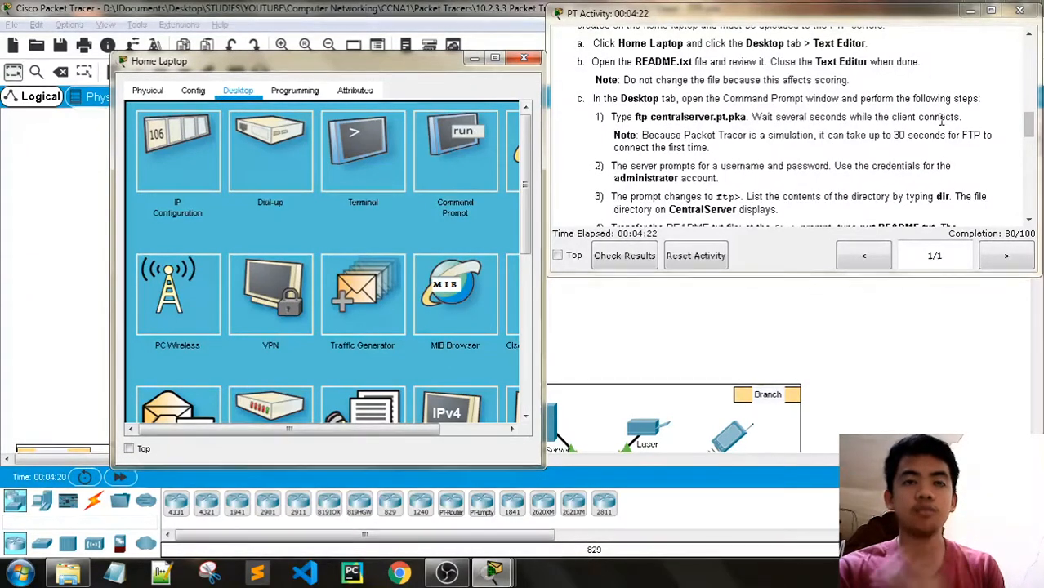
pyautogui.click(473, 163)
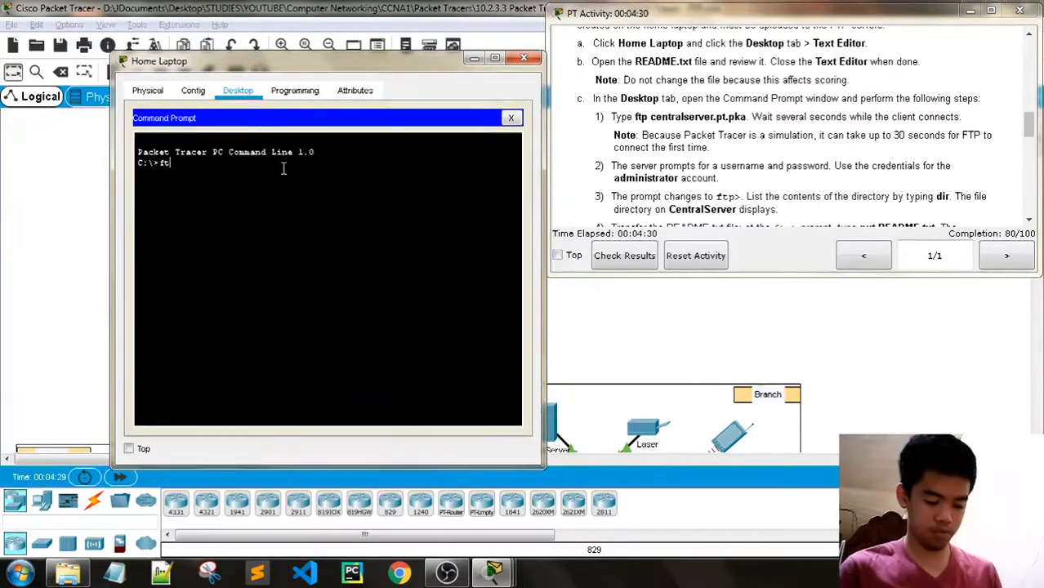
# - Run ftp centralserver.pt.pka and log in with the administrator username and password
pyautogui.write('p central')
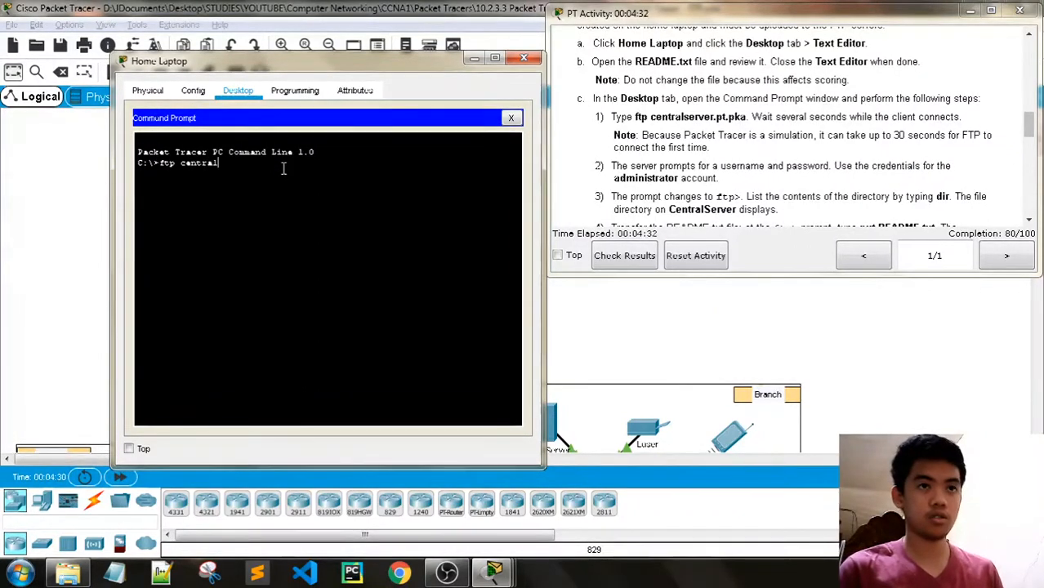
pyautogui.write('ser')
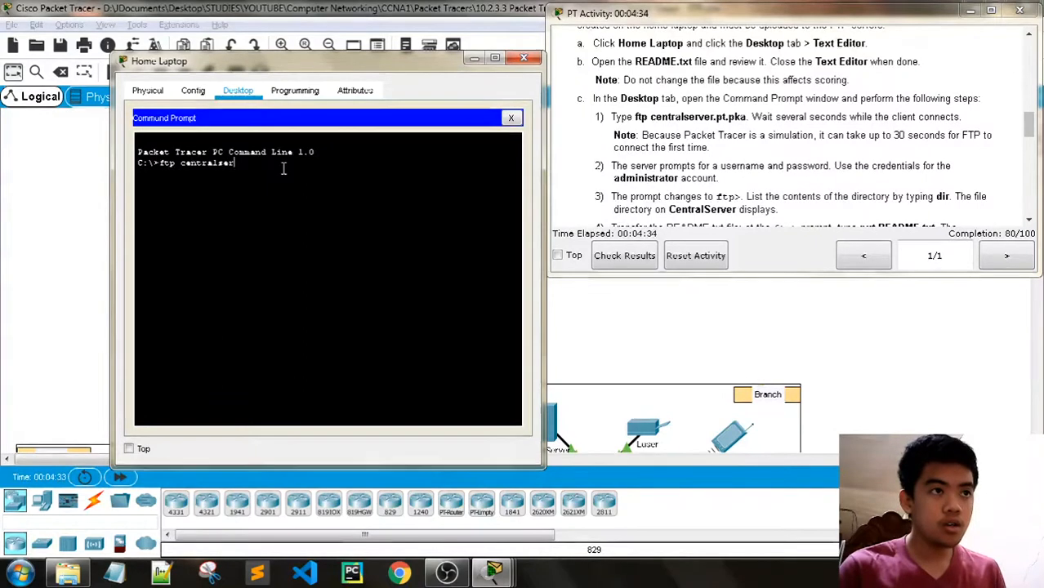
pyautogui.write('ver.')
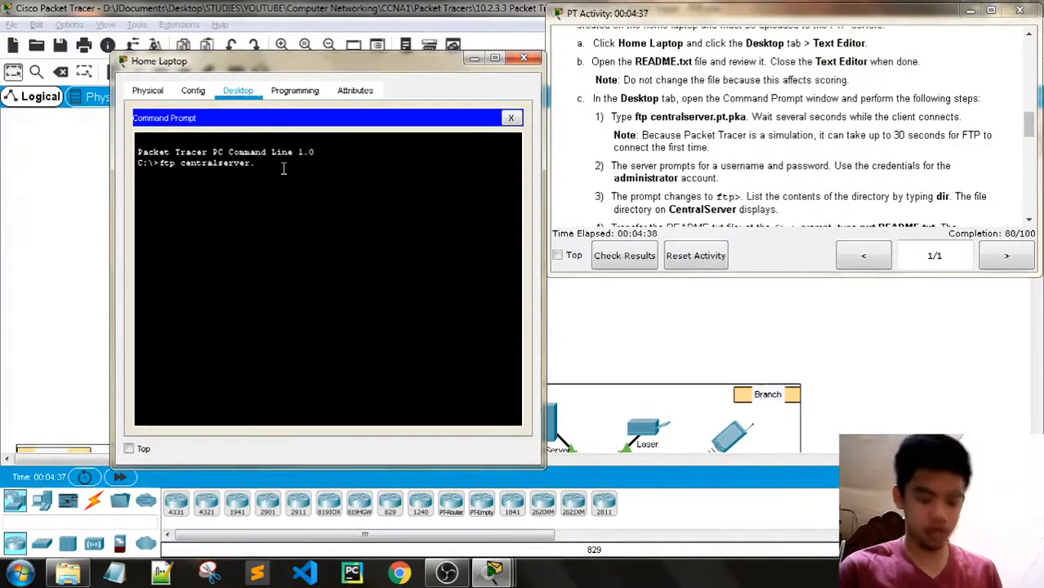
pyautogui.write('pt.pka')
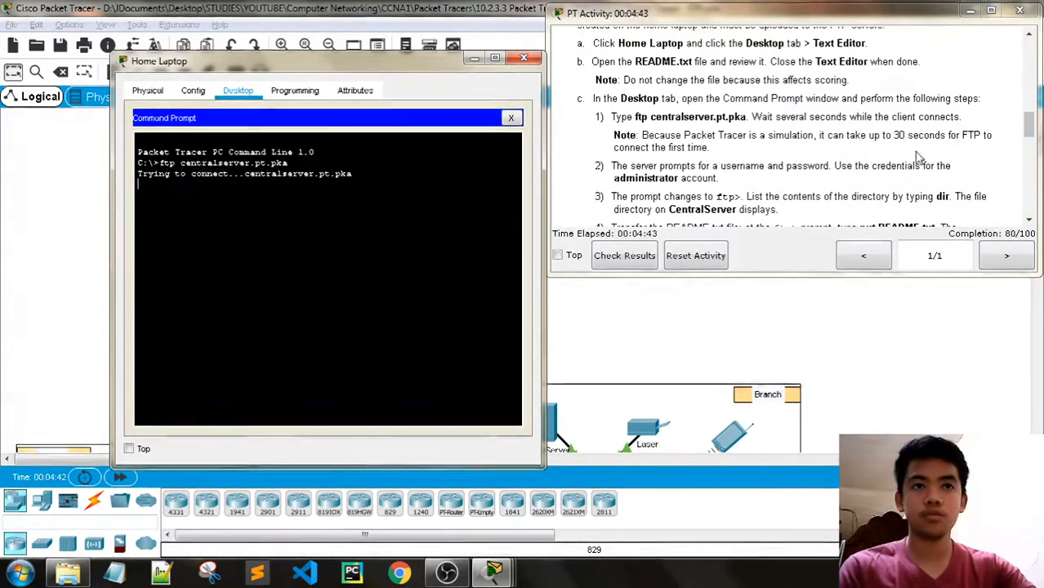
pyautogui.scroll(-1, 907, 157)
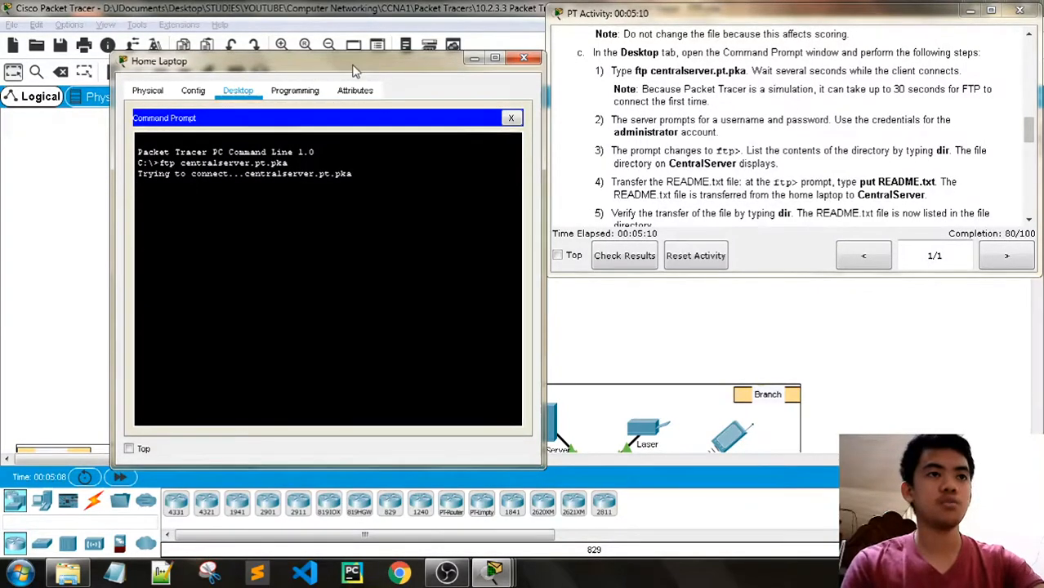
pyautogui.moveTo(354, 69); pyautogui.dragTo(335, 65)
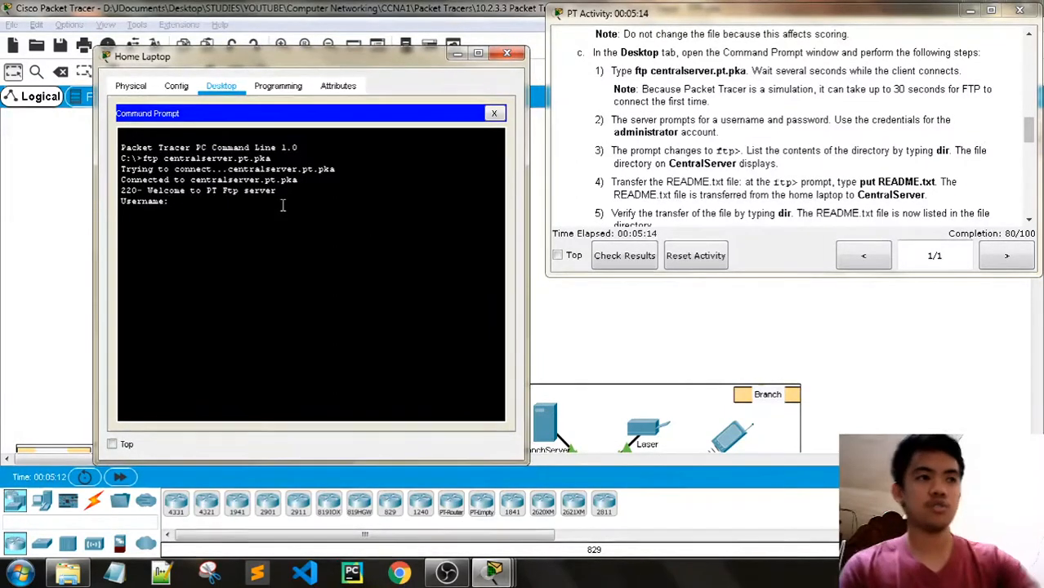
pyautogui.write('mins')
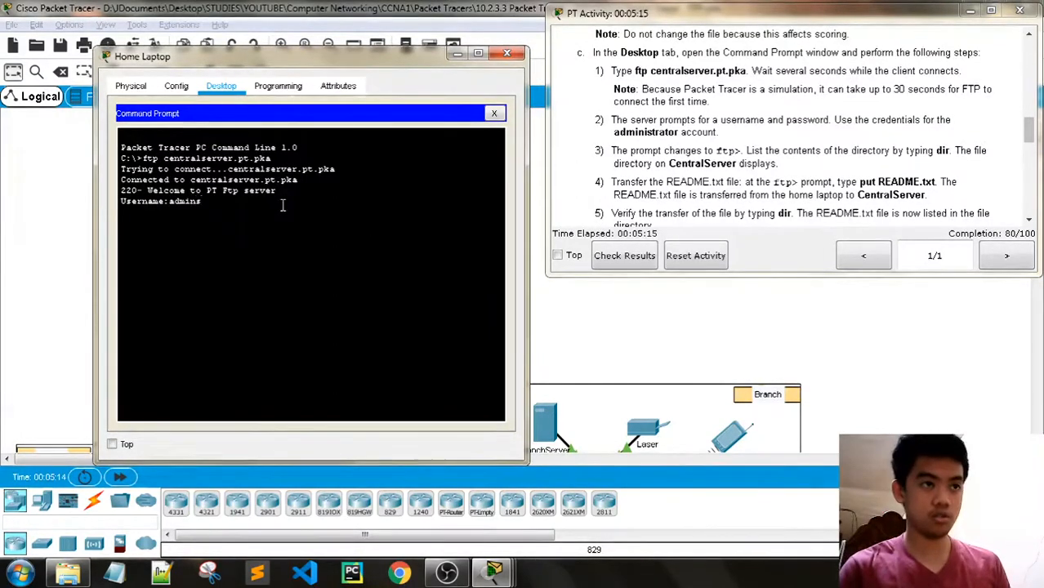
pyautogui.press('BackSpace')
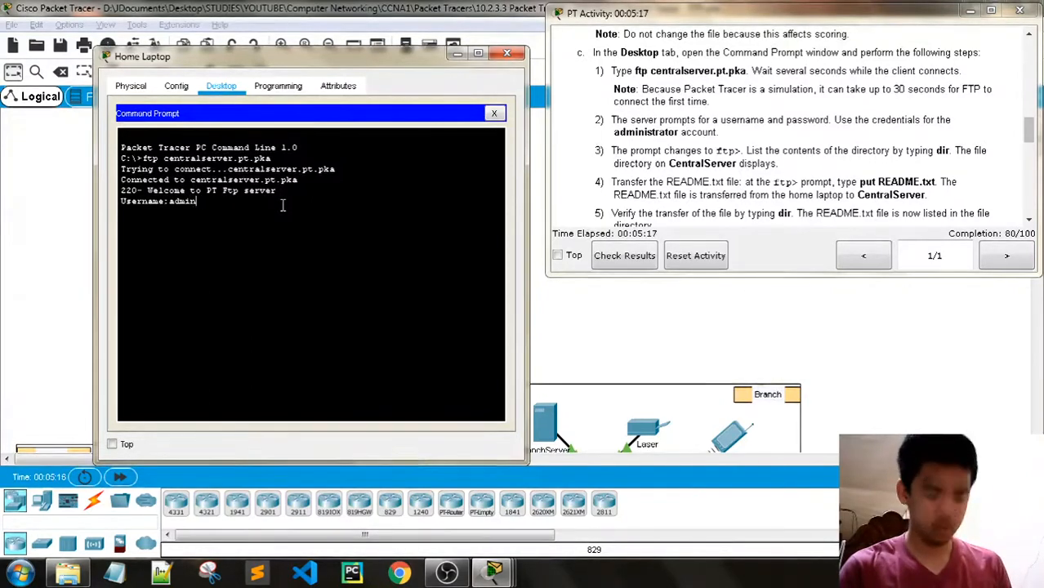
pyautogui.write('istrator')
pyautogui.press('Return')
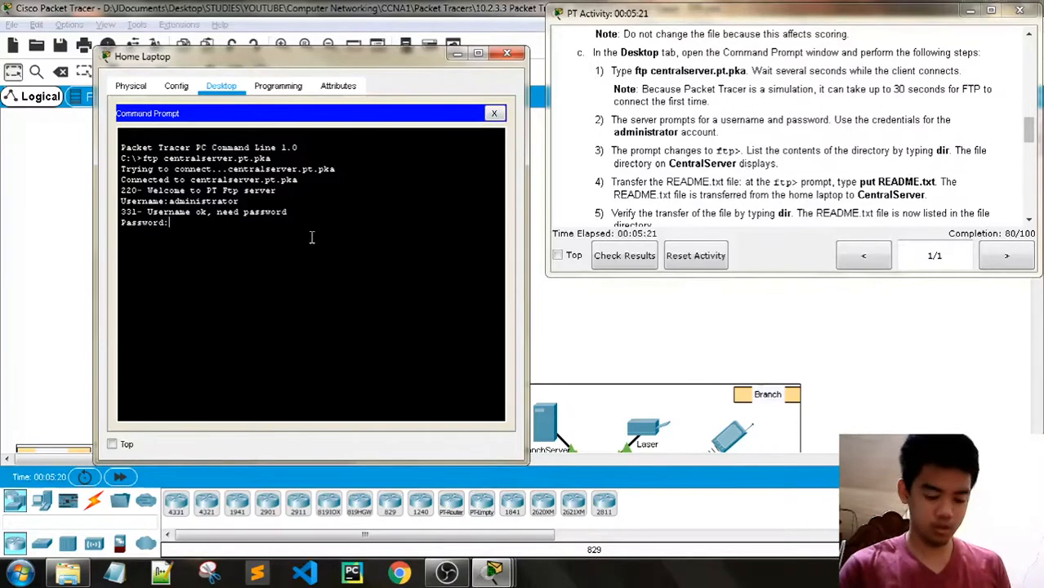
pyautogui.press('Return')
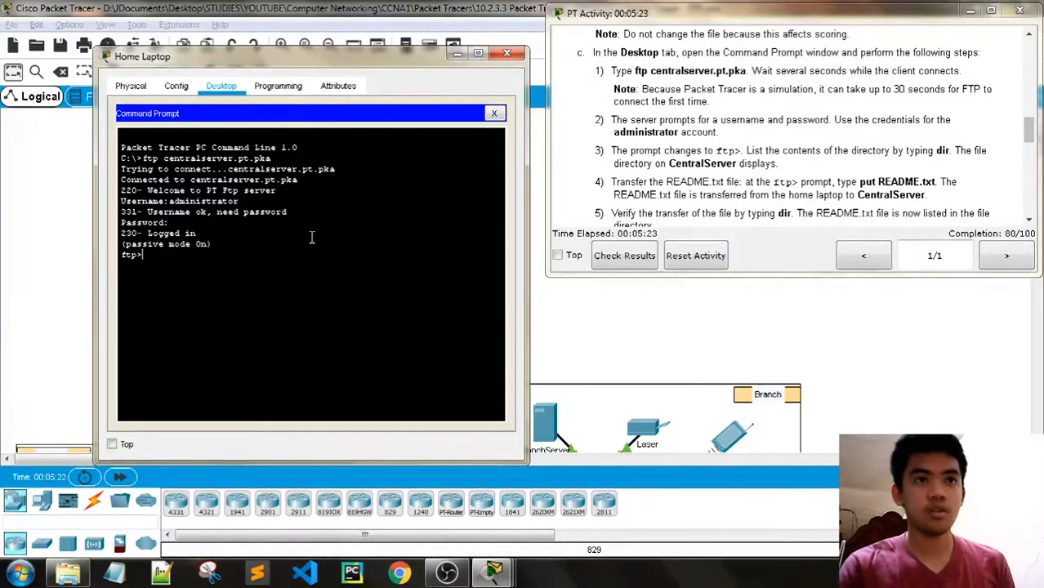
# - List CentralServer's FTP directory with dir before uploading
pyautogui.write('dir')
pyautogui.press('Return')
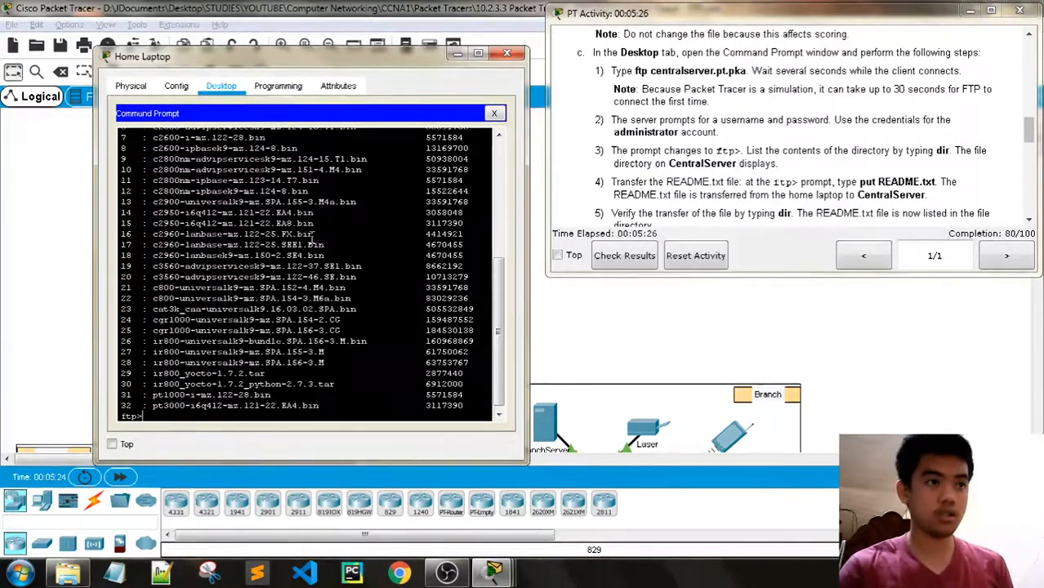
pyautogui.scroll(3, 317, 215)
pyautogui.scroll(3, 313, 206)
pyautogui.scroll(-1, 779, 168)
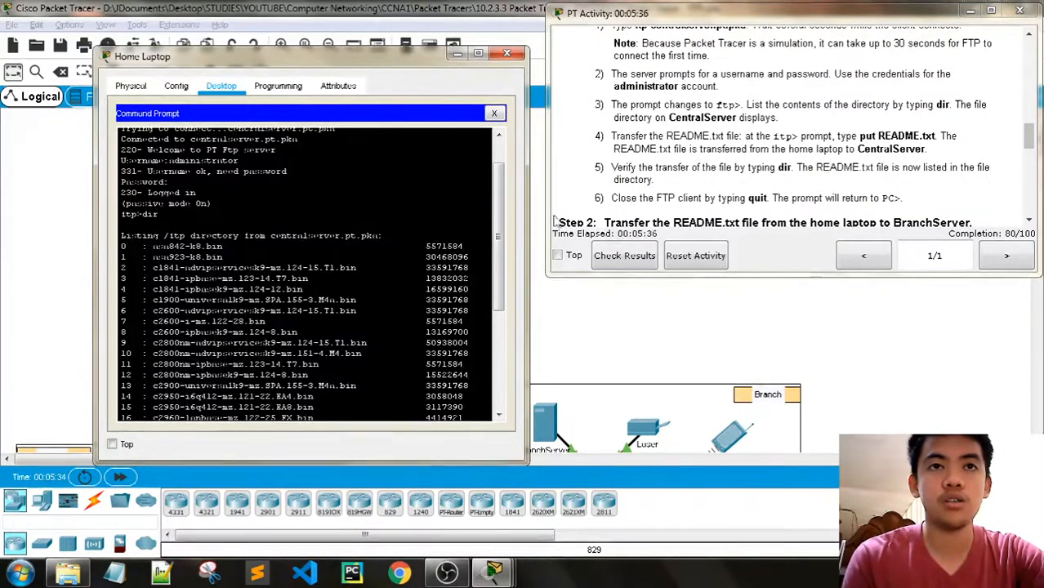
pyautogui.scroll(-6, 364, 264)
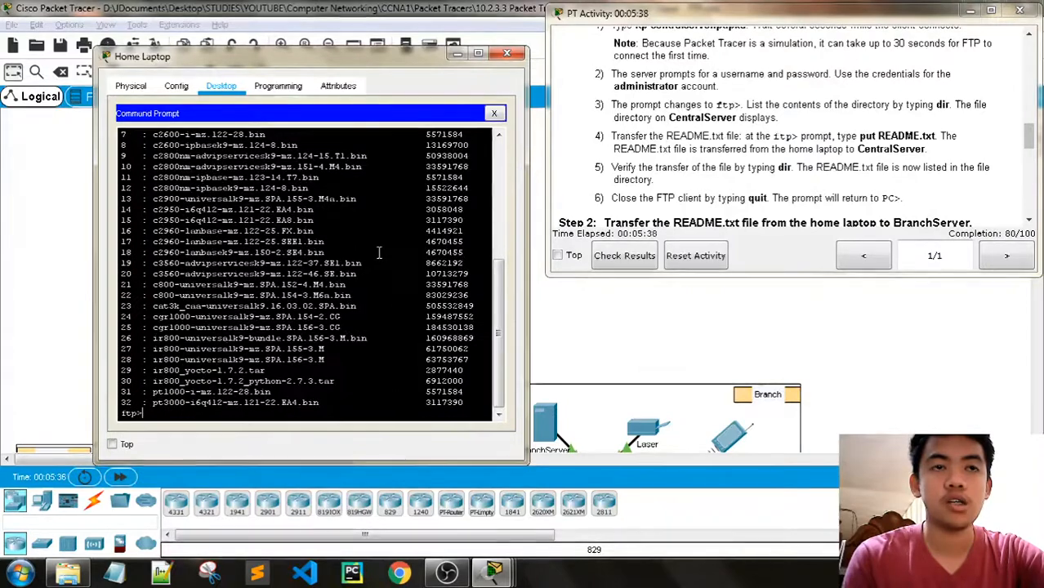
# - Upload README.txt with put and list the directory to confirm it appears as entry 0
pyautogui.press('Return')
pyautogui.press('Return')
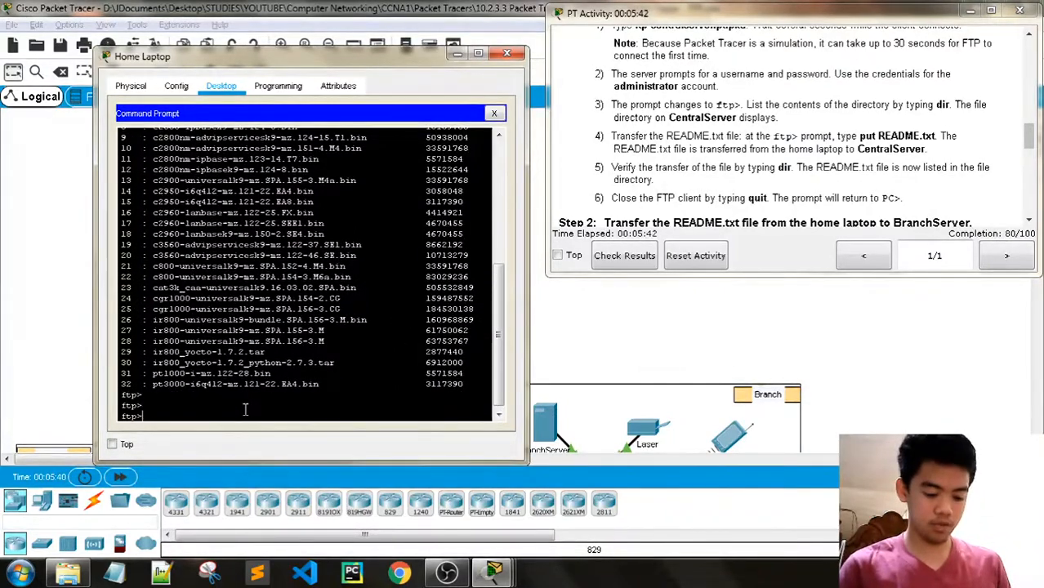
pyautogui.write('put Re')
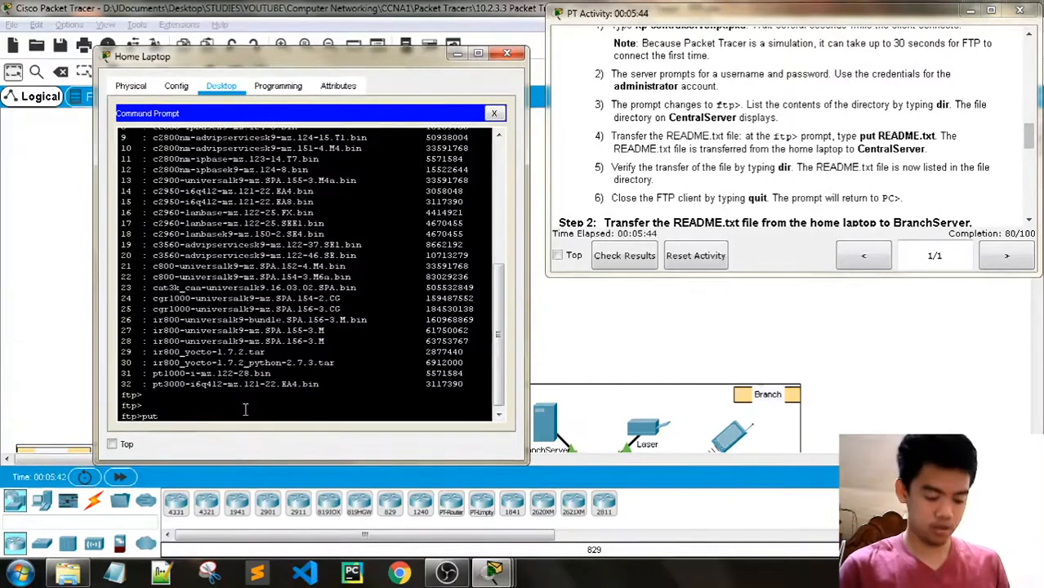
pyautogui.press('BackSpace')
pyautogui.press('BackSpace')
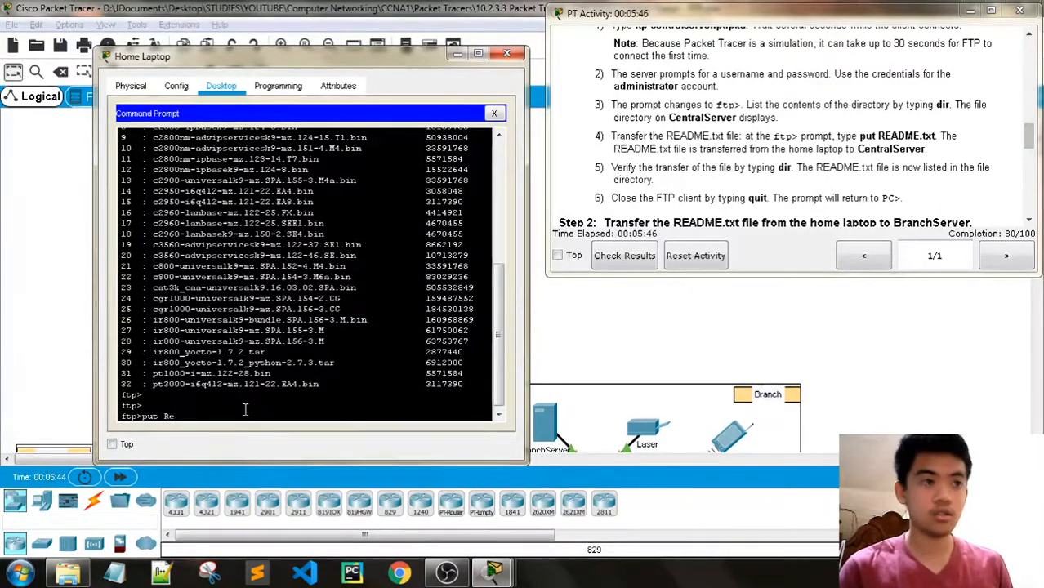
pyautogui.press('BackSpace')
pyautogui.write('EADME')
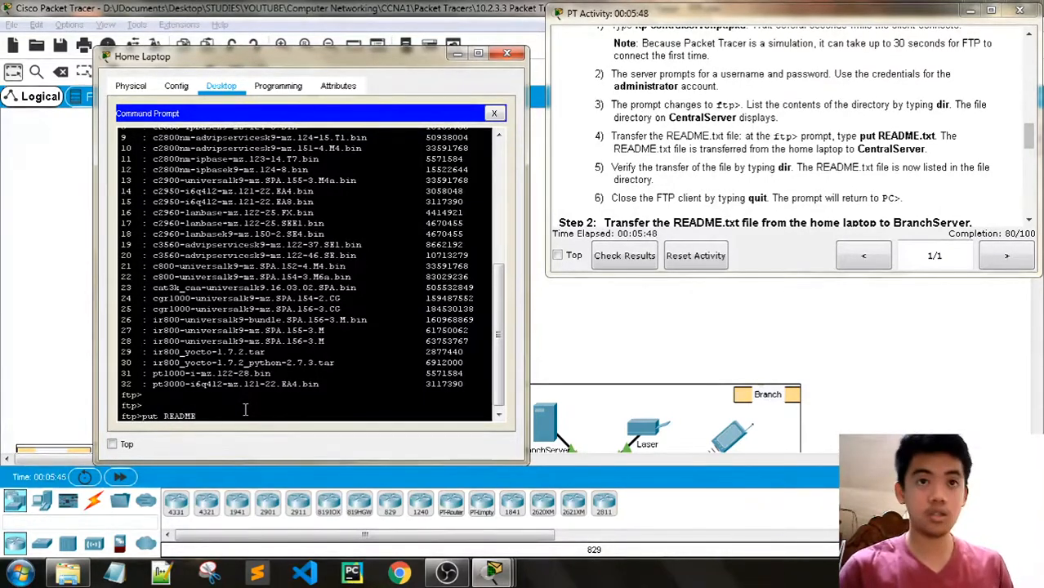
pyautogui.write('.txt')
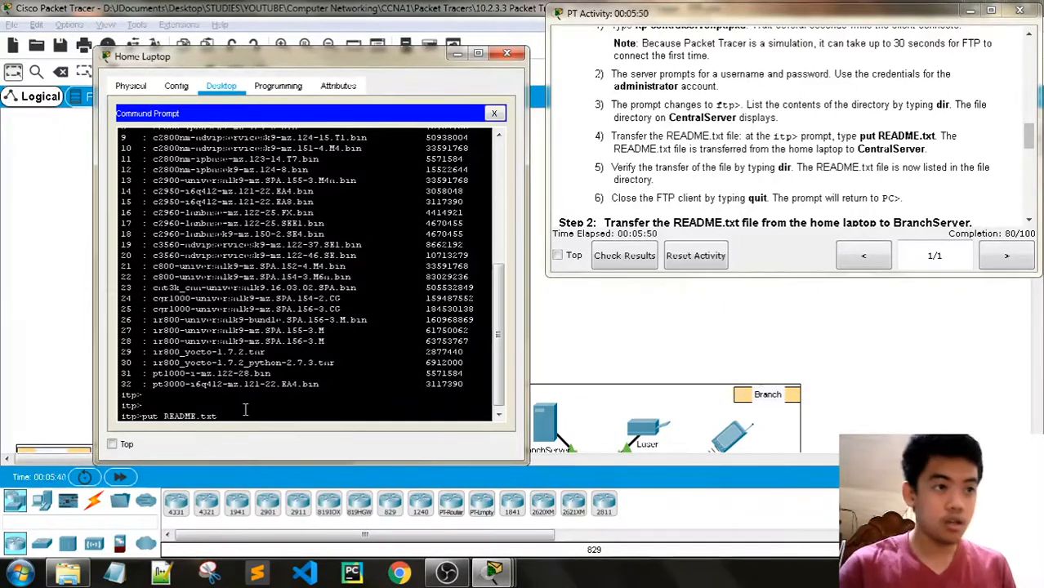
pyautogui.press('Return')
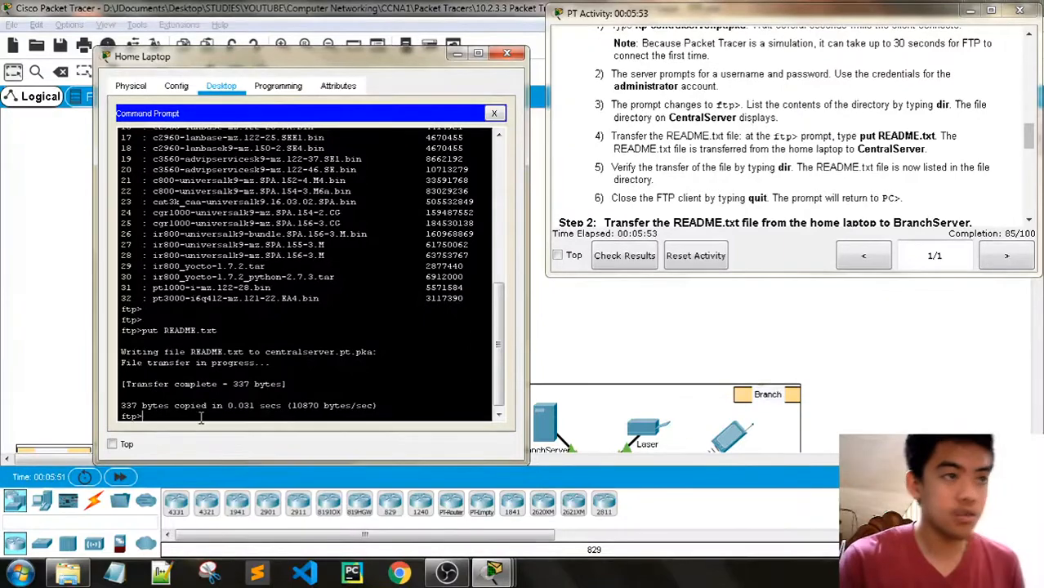
pyautogui.press('Return')
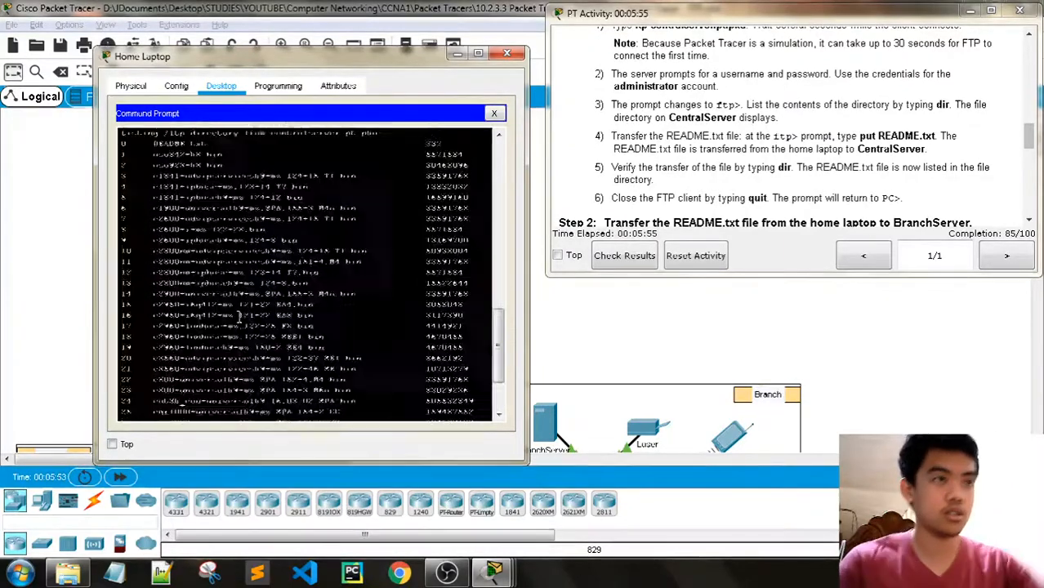
pyautogui.scroll(5, 133, 240)
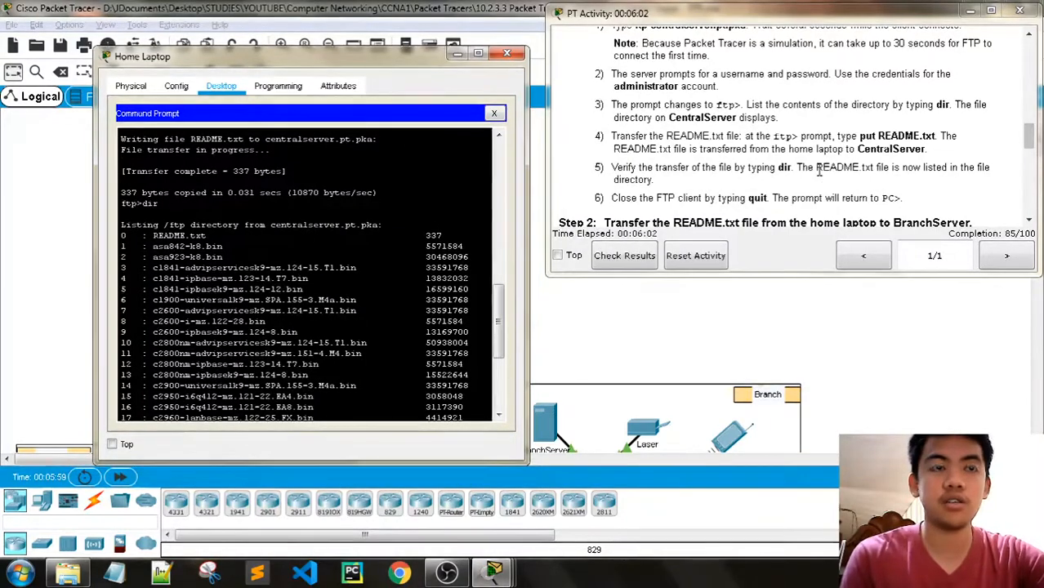
pyautogui.scroll(-3, 821, 180)
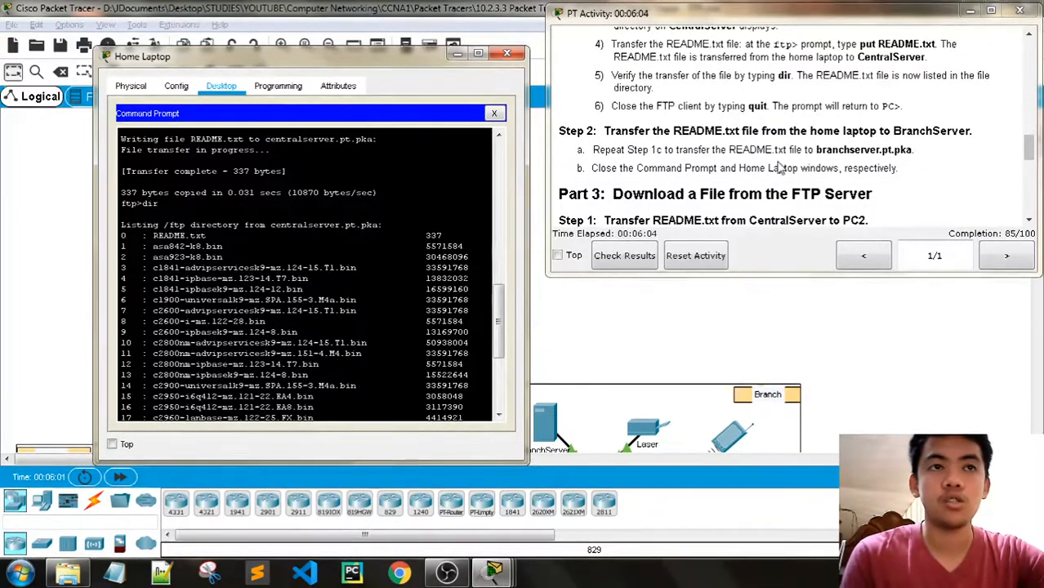
pyautogui.scroll(-4, 331, 299)
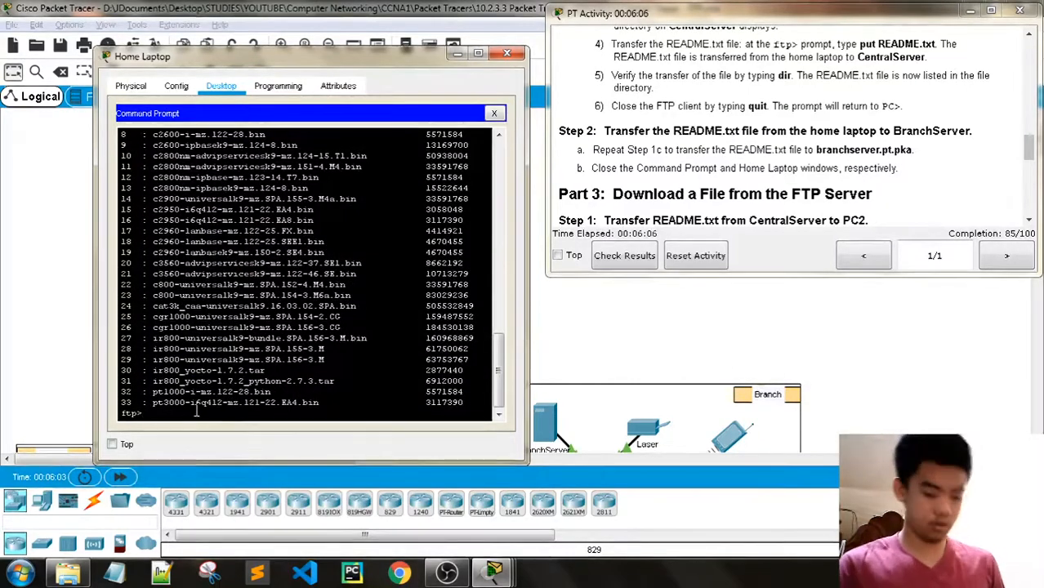
# - Quit the CentralServer FTP session to return to C:\> and review the next activity instructions
pyautogui.write('quit')
pyautogui.press('Return')
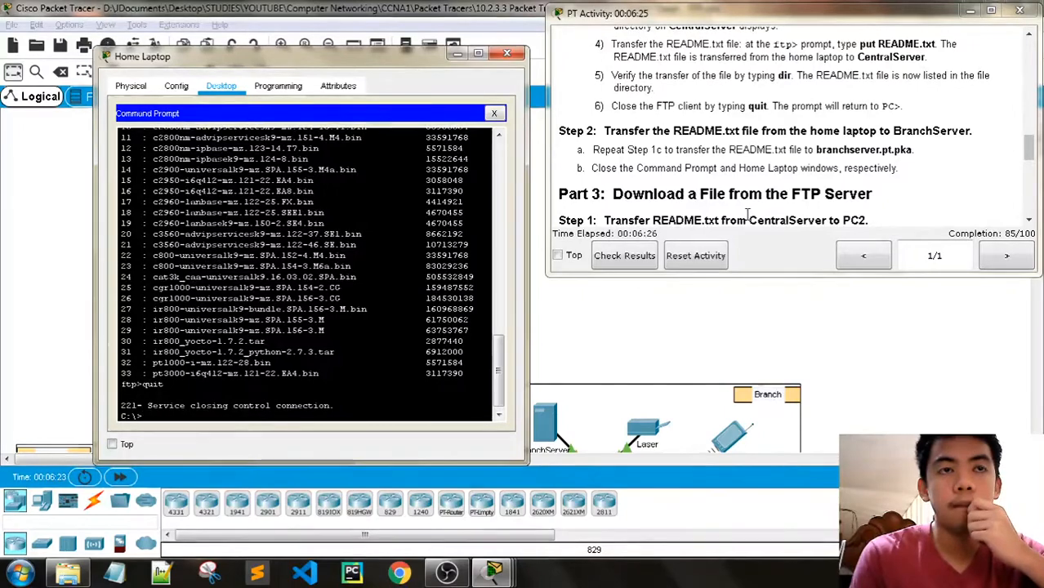
pyautogui.scroll(5, 747, 214)
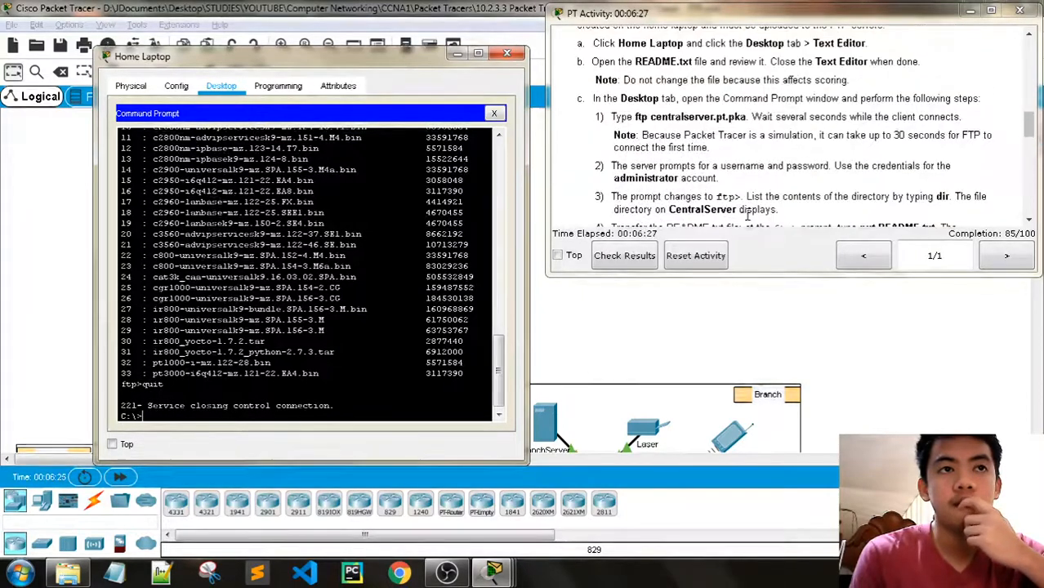
pyautogui.scroll(-5, 747, 214)
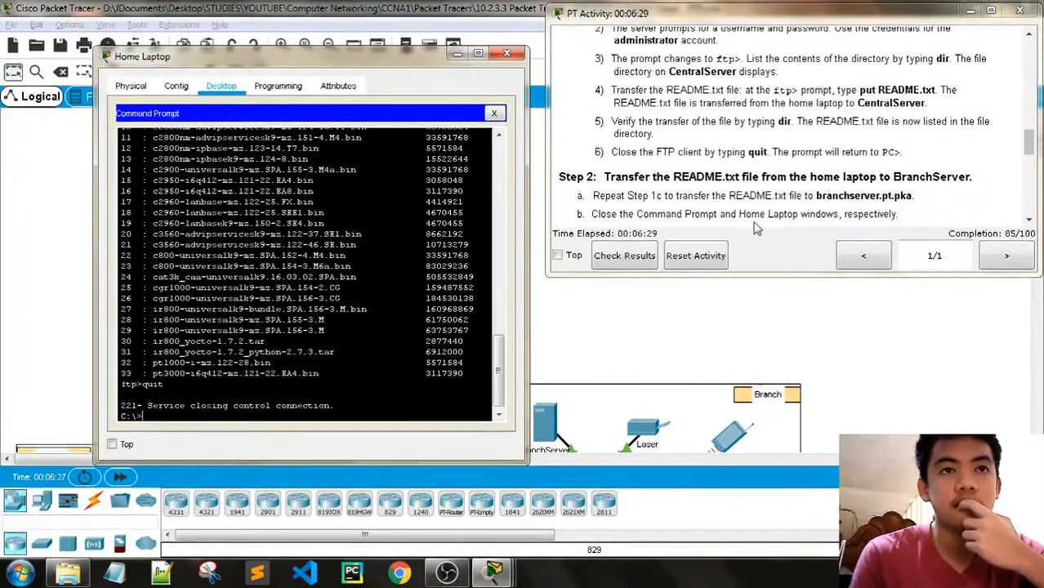
pyautogui.scroll(2, 761, 227)
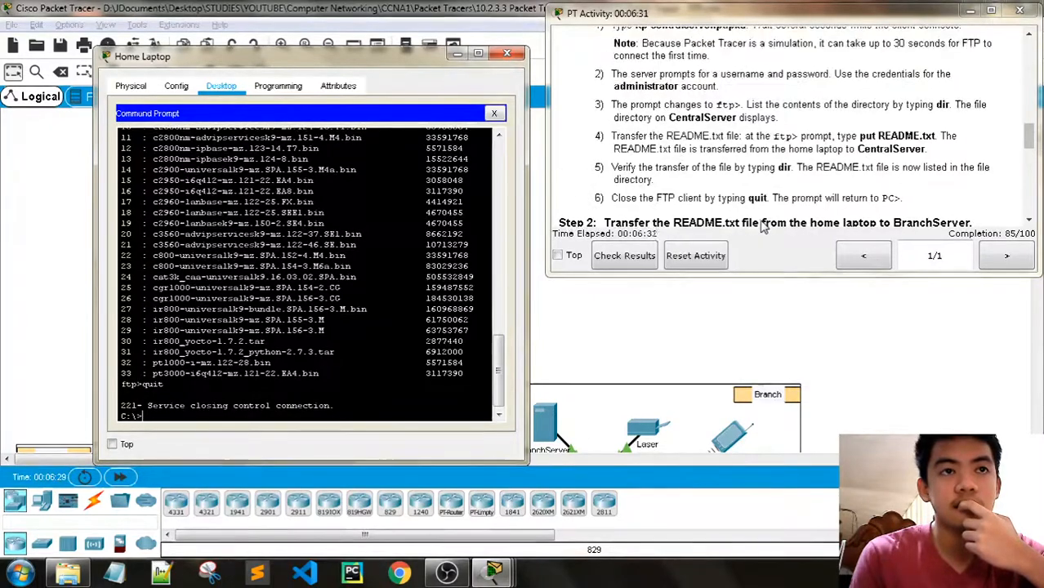
pyautogui.scroll(-4, 761, 221)
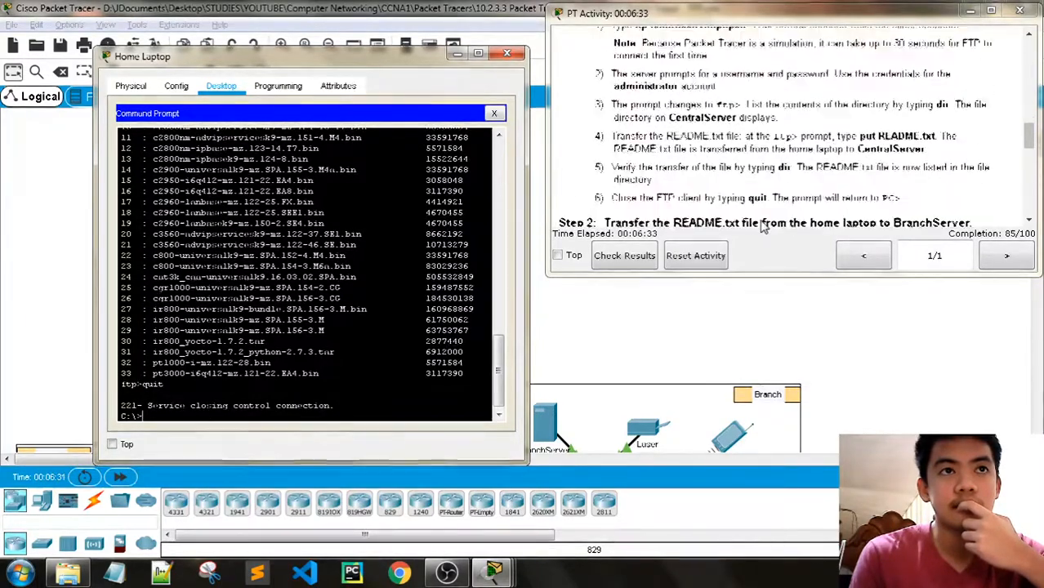
# - Connect to branchserver.pt.pka over FTP and log in as administrator with its password
pyautogui.write('dir')
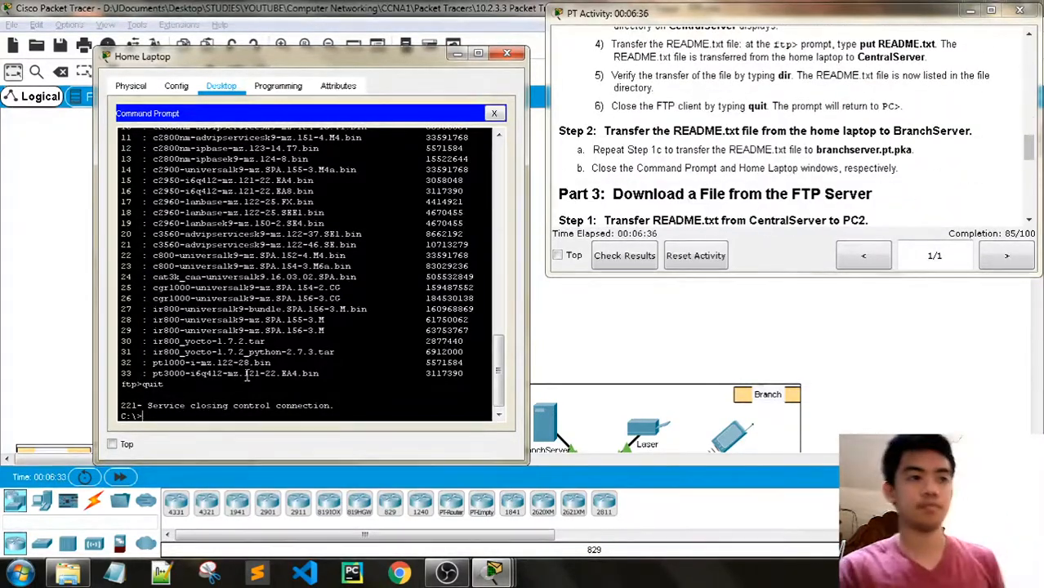
pyautogui.press('Up')
pyautogui.press('Up')
pyautogui.press('Up')
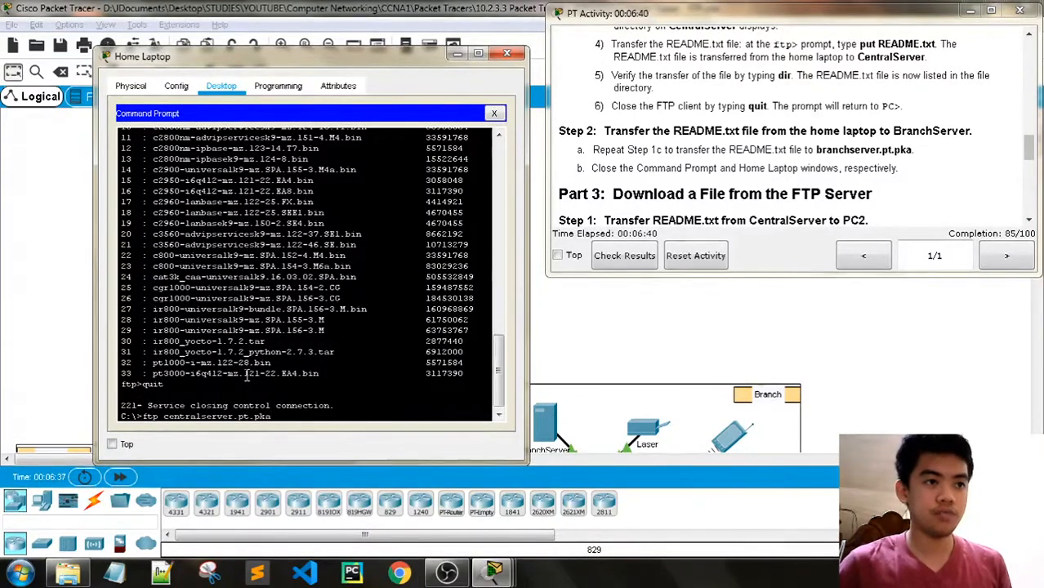
pyautogui.press('BackSpace')
pyautogui.press('BackSpace')
pyautogui.press('BackSpace')
pyautogui.press('BackSpace')
pyautogui.press('BackSpace')
pyautogui.press('BackSpace')
pyautogui.press('BackSpace')
pyautogui.write('branch')
pyautogui.press('Return')
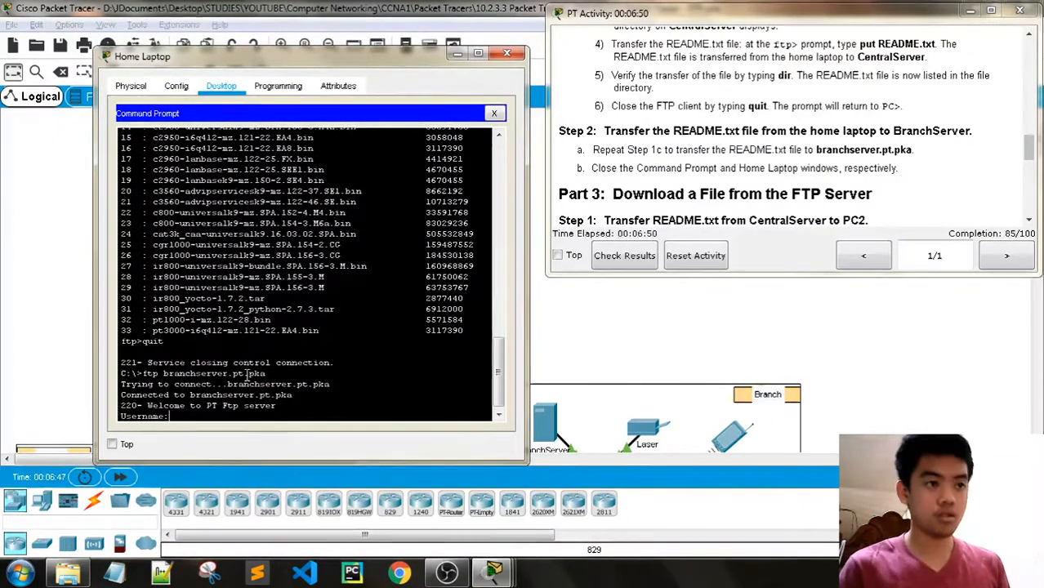
pyautogui.write('adm')
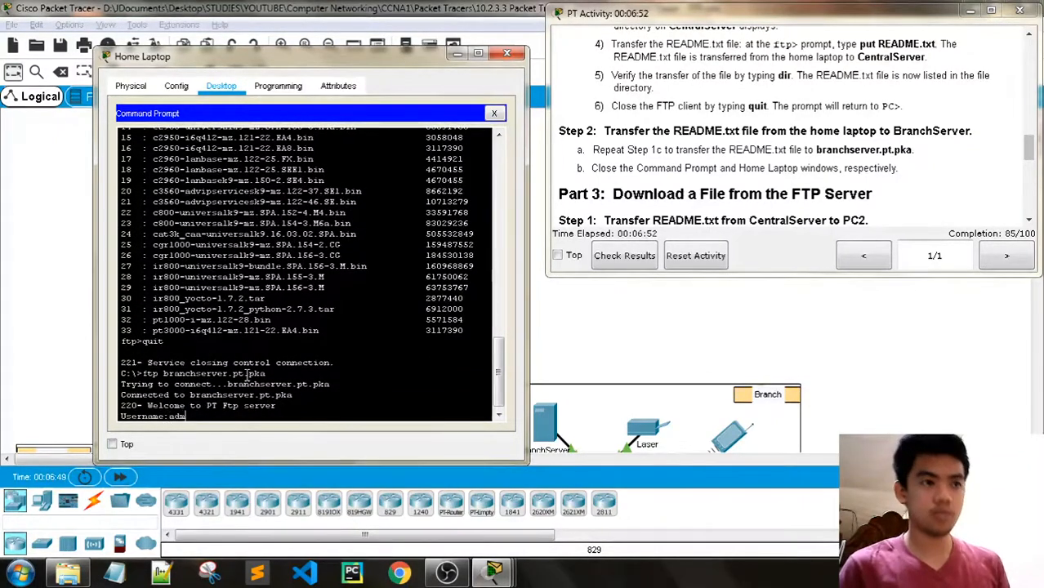
pyautogui.write('inistrator')
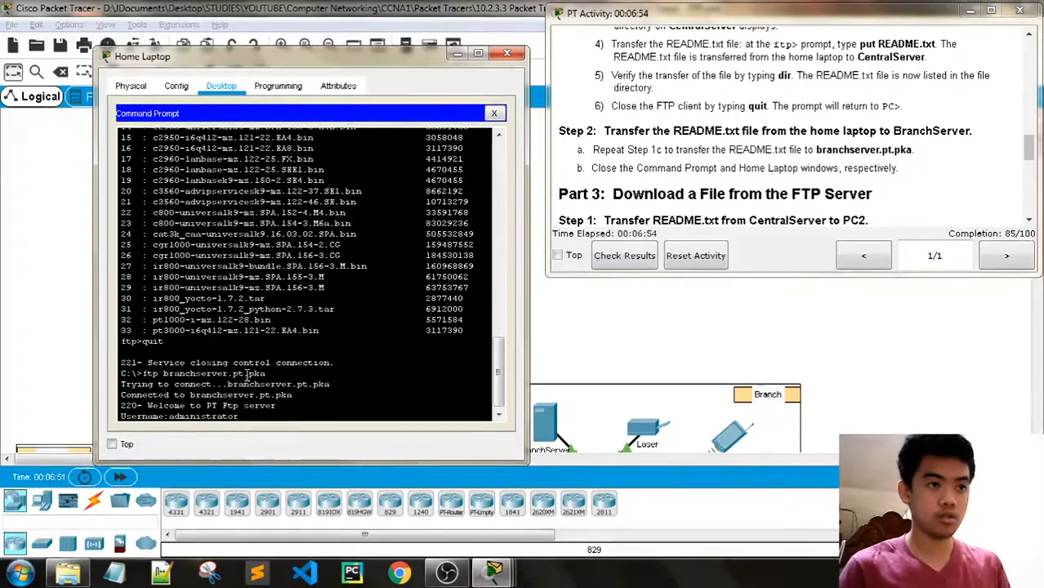
pyautogui.press('Return')
pyautogui.write('cisco123')
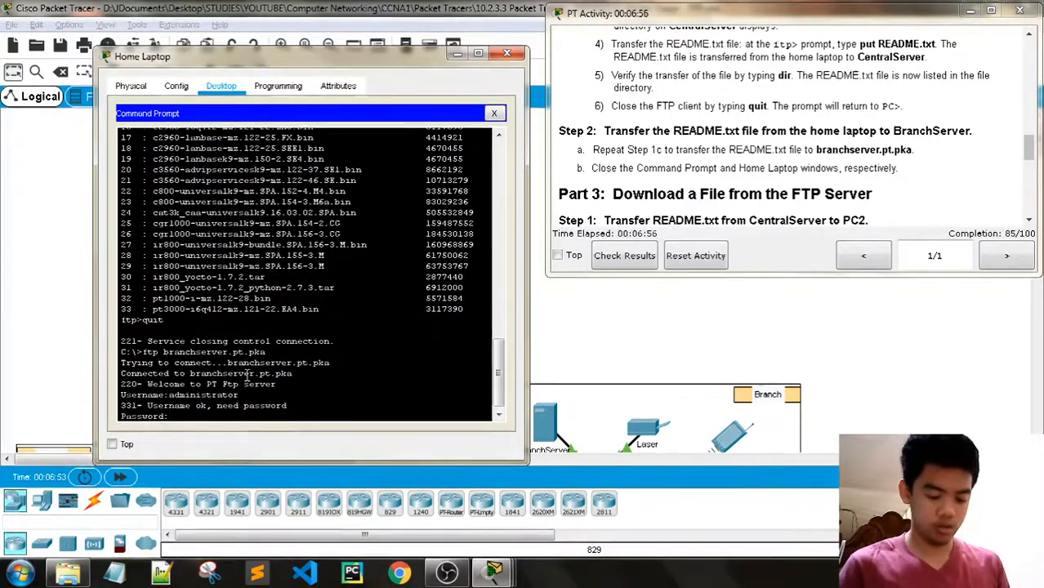
pyautogui.press('Return')
pyautogui.press('Return')
pyautogui.press('Return')
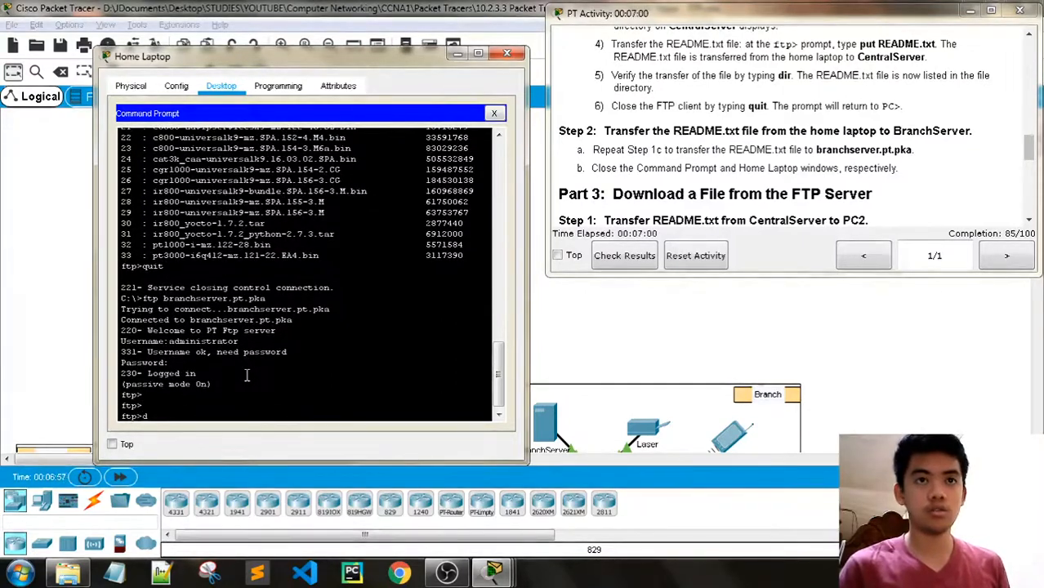
# - Put README.txt on BranchServer, list the directory to confirm it, and quit the session
pyautogui.write('dir')
pyautogui.press('Return')
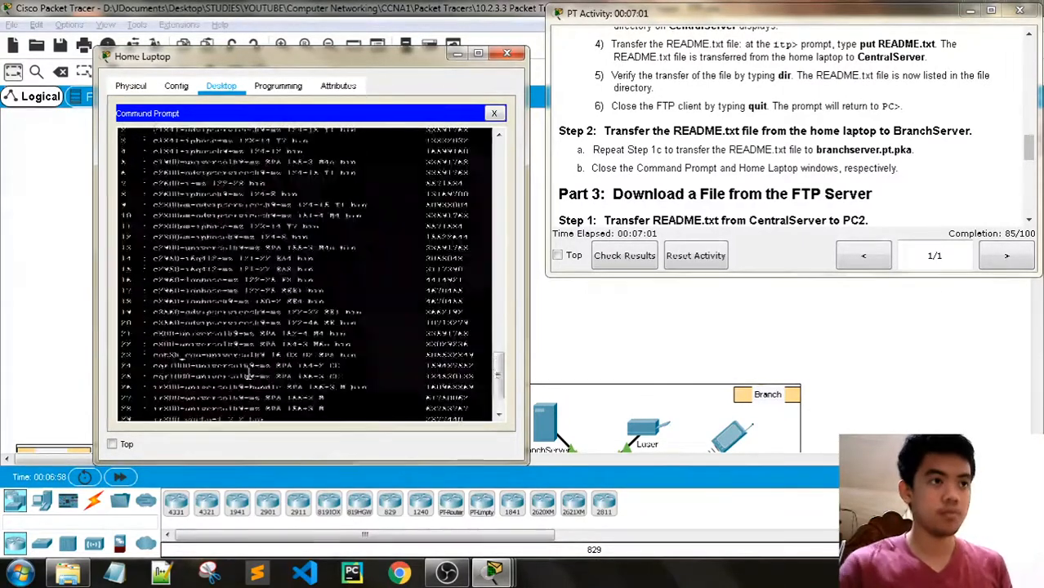
pyautogui.write('p>p')
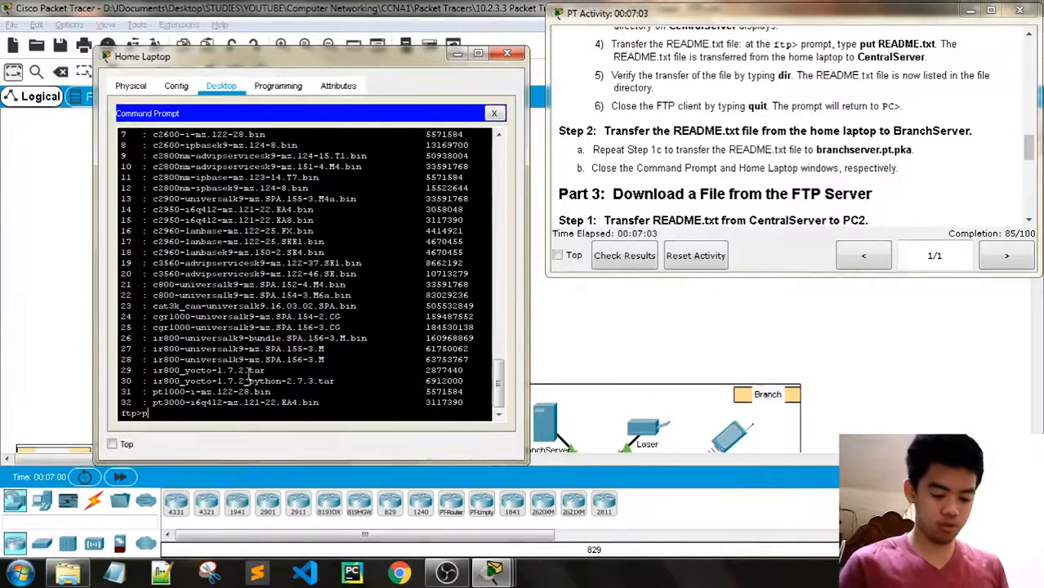
pyautogui.write('ut README')
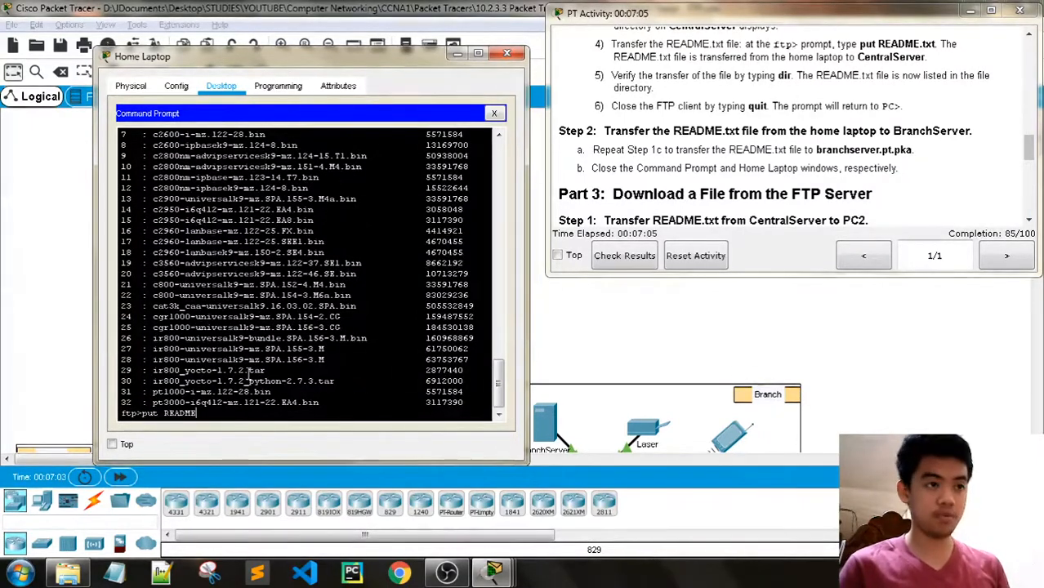
pyautogui.write('.txt')
pyautogui.press('Return')
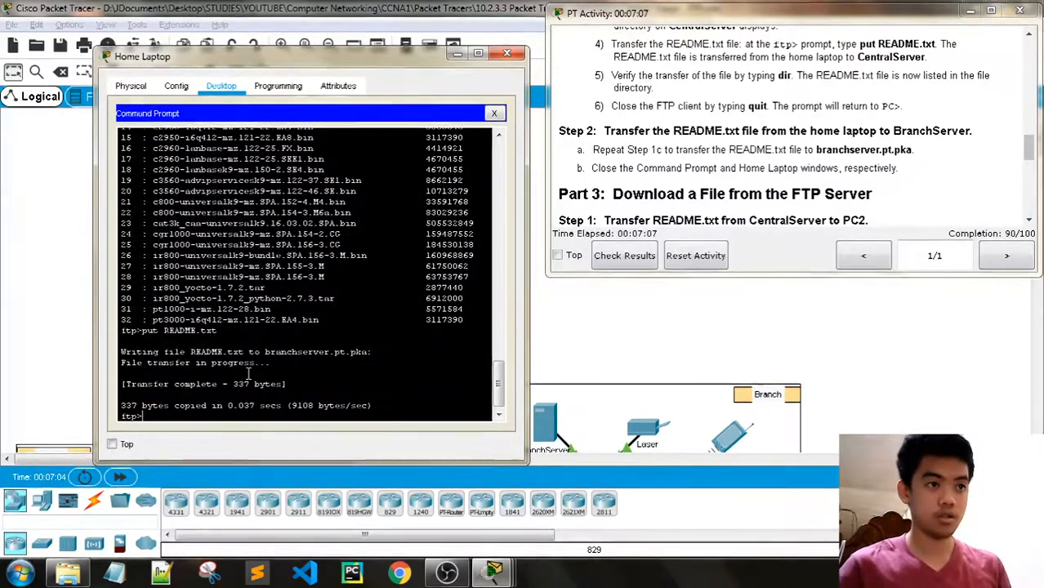
pyautogui.write('dor')
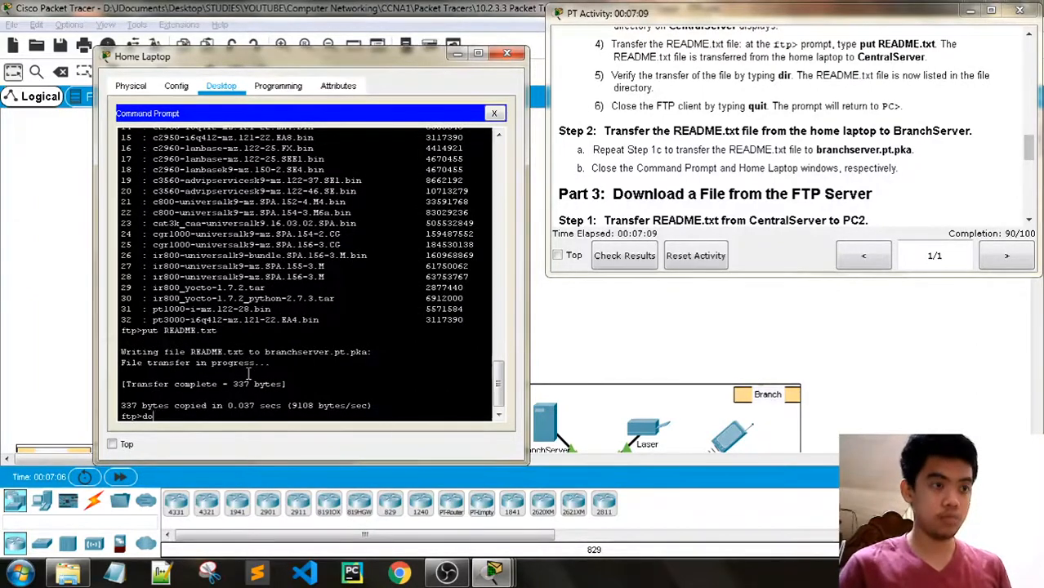
pyautogui.press('Return')
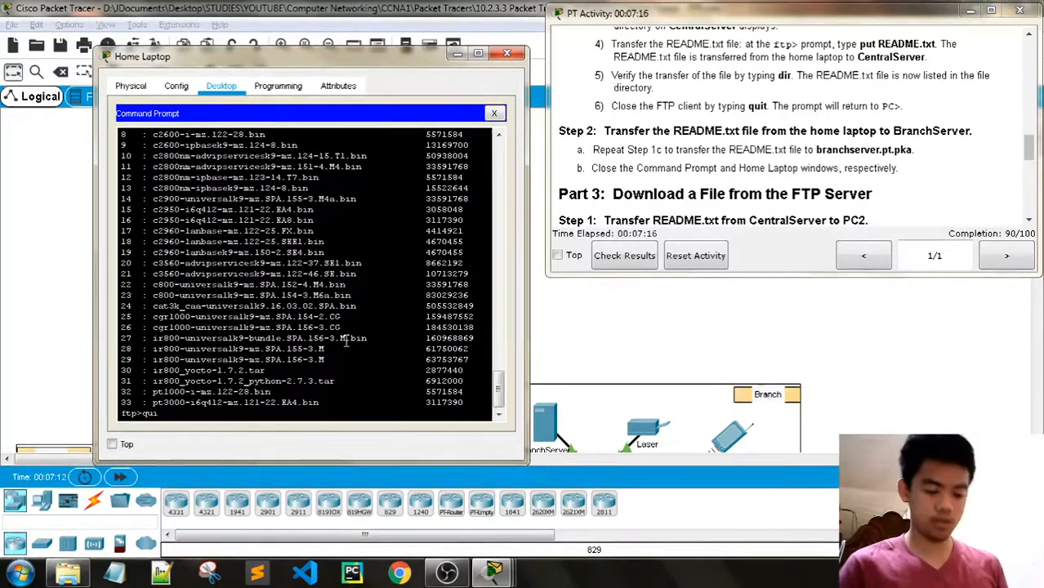
pyautogui.write('t')
pyautogui.press('Return')
pyautogui.scroll(-1, 748, 166)
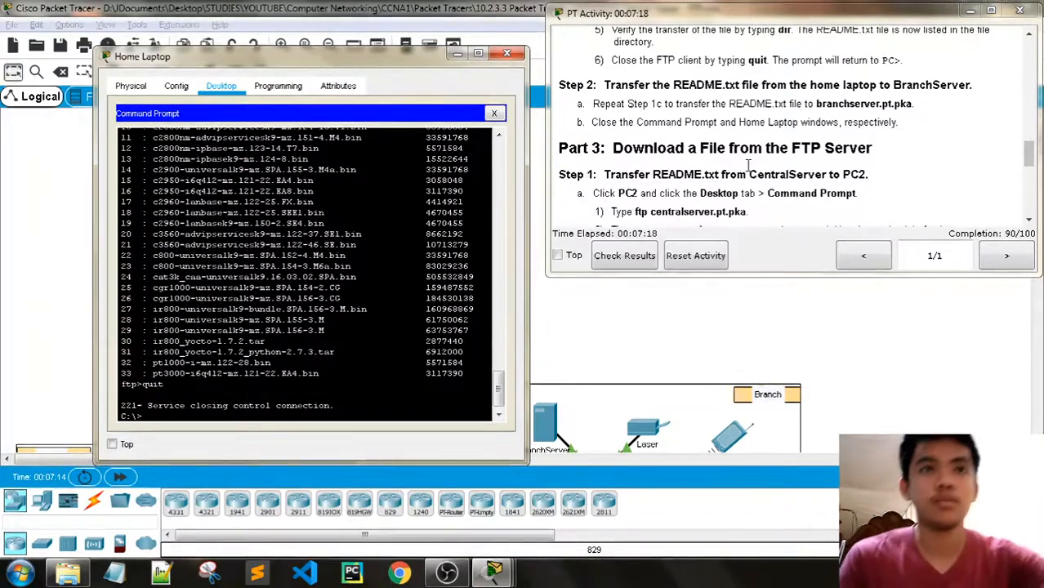
pyautogui.scroll(-1, 710, 172)
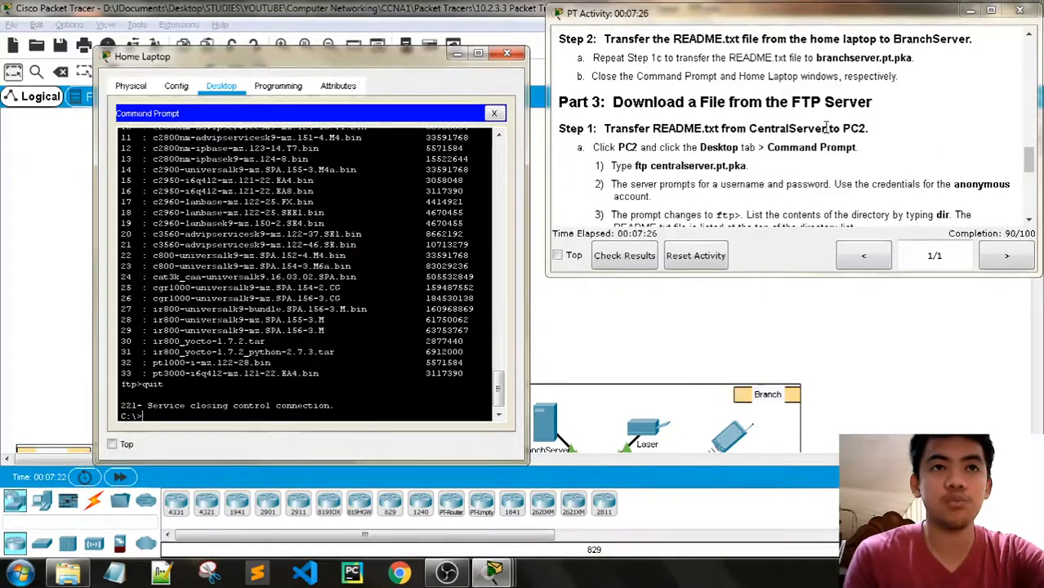
# - Close the Home Laptop window and return to the network topology
pyautogui.click(506, 53)
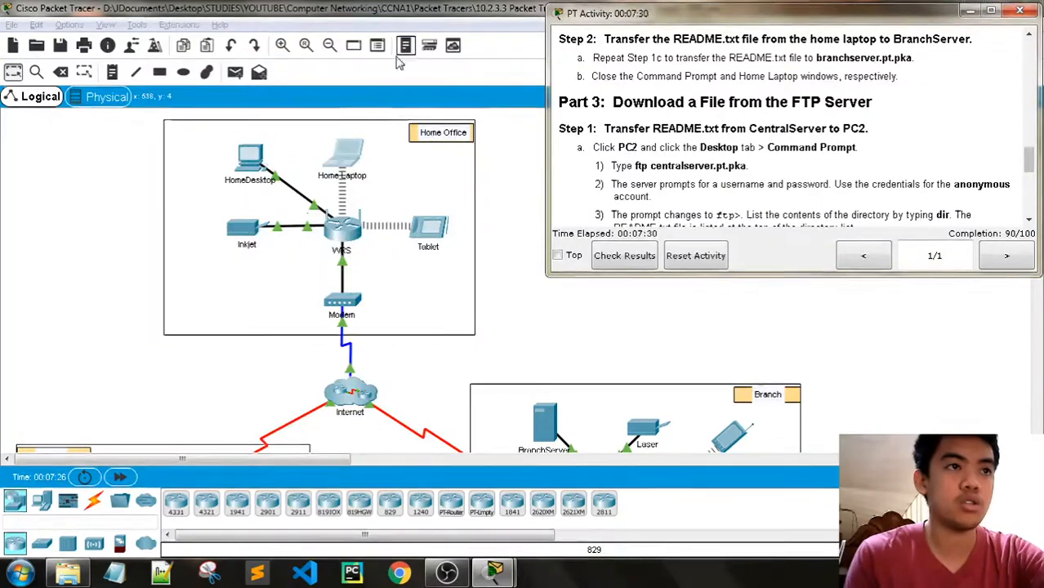
pyautogui.click(398, 63)
pyautogui.scroll(-10, 421, 226)
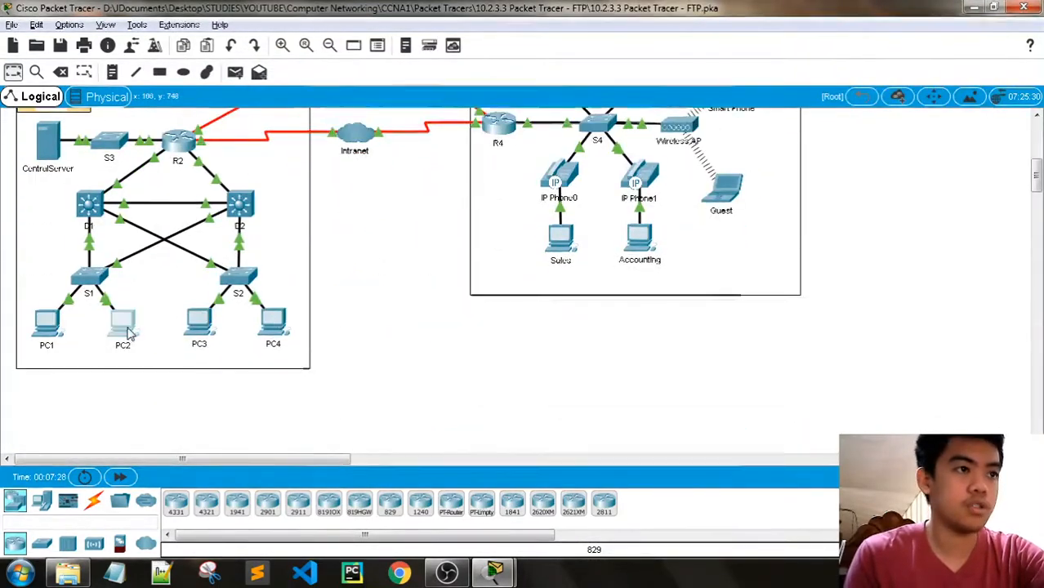
# - Open PC2's Desktop Command Prompt
pyautogui.click(124, 327)
pyautogui.click(432, 100)
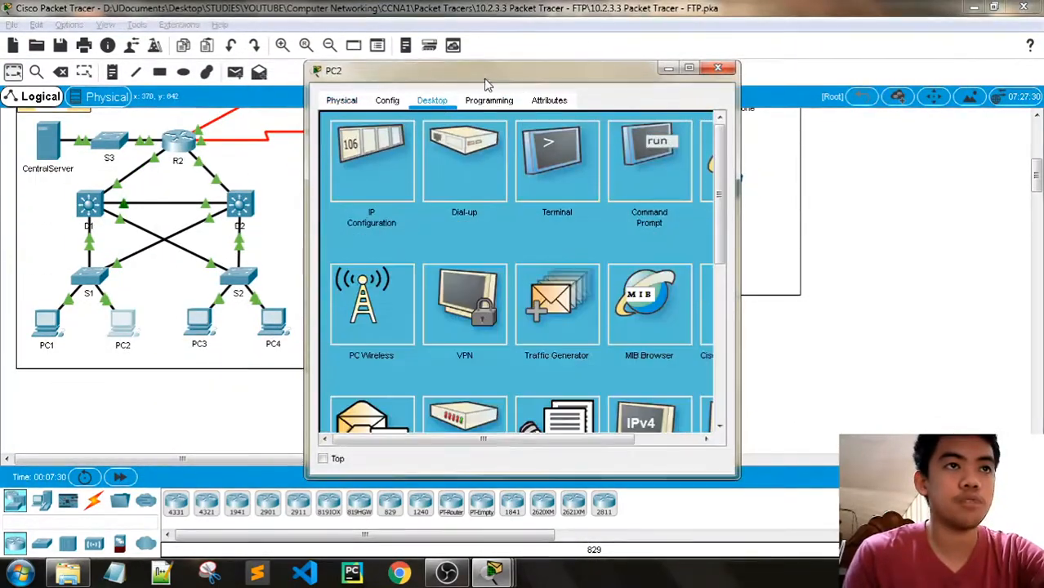
pyautogui.moveTo(486, 84); pyautogui.dragTo(227, 79)
pyautogui.moveTo(493, 575)
pyautogui.click(327, 482)
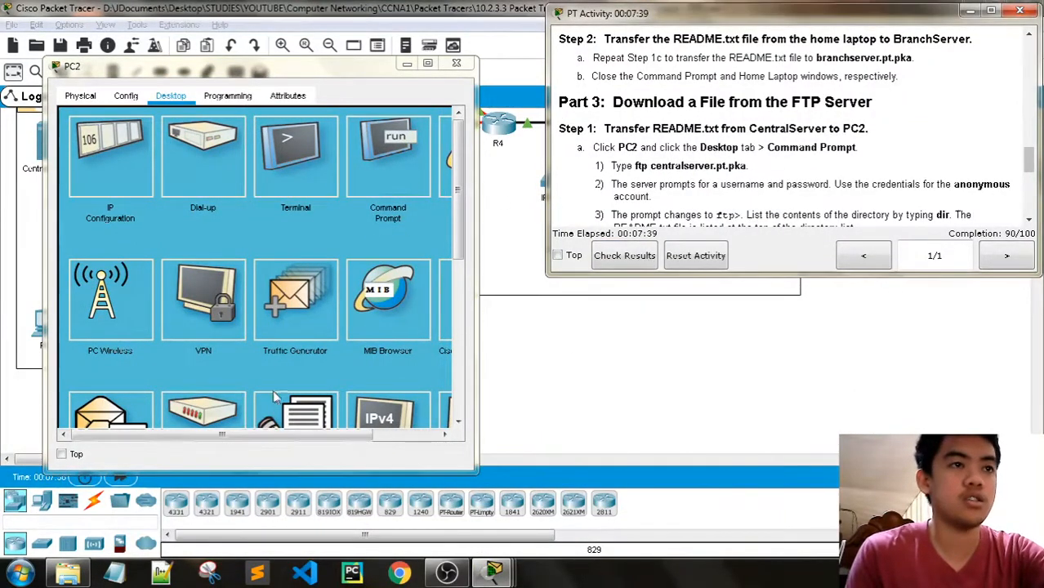
pyautogui.moveTo(187, 434); pyautogui.dragTo(324, 437)
pyautogui.click(310, 167)
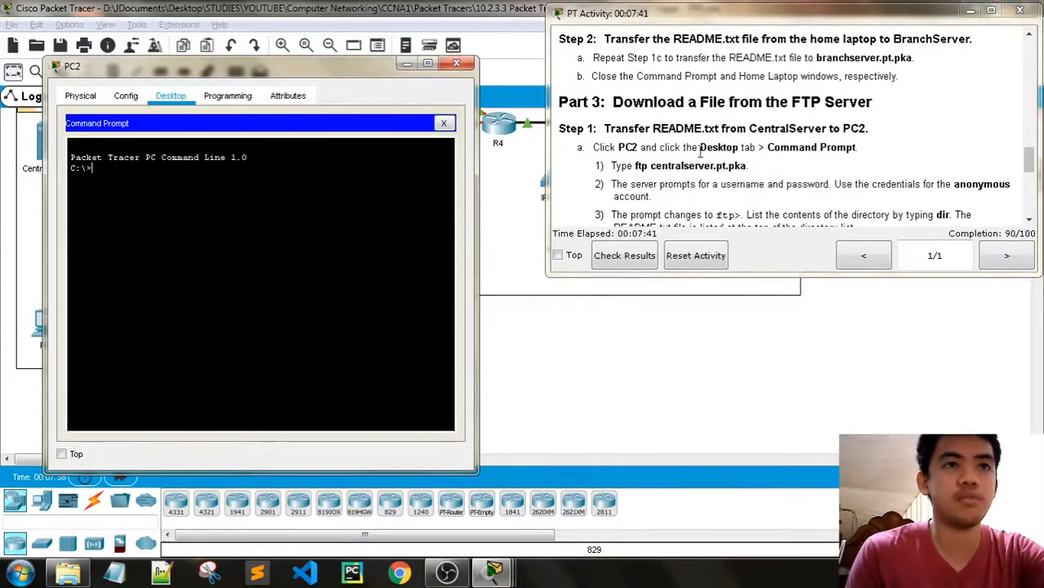
# - Connect PC2 to centralserver.pt.pka over FTP as administrator, then quit that session
pyautogui.scroll(-1, 707, 151)
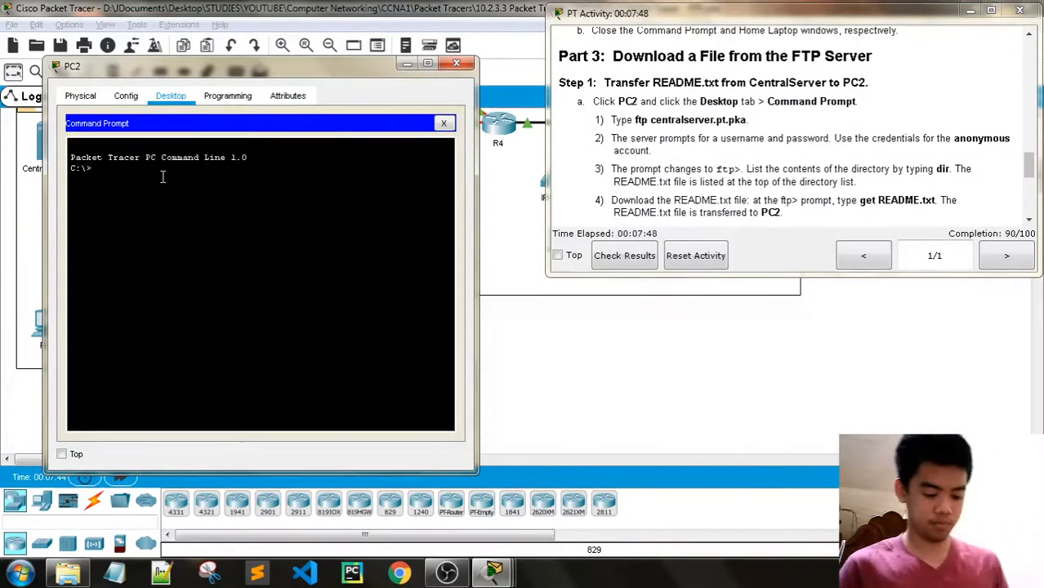
pyautogui.write('tp ')
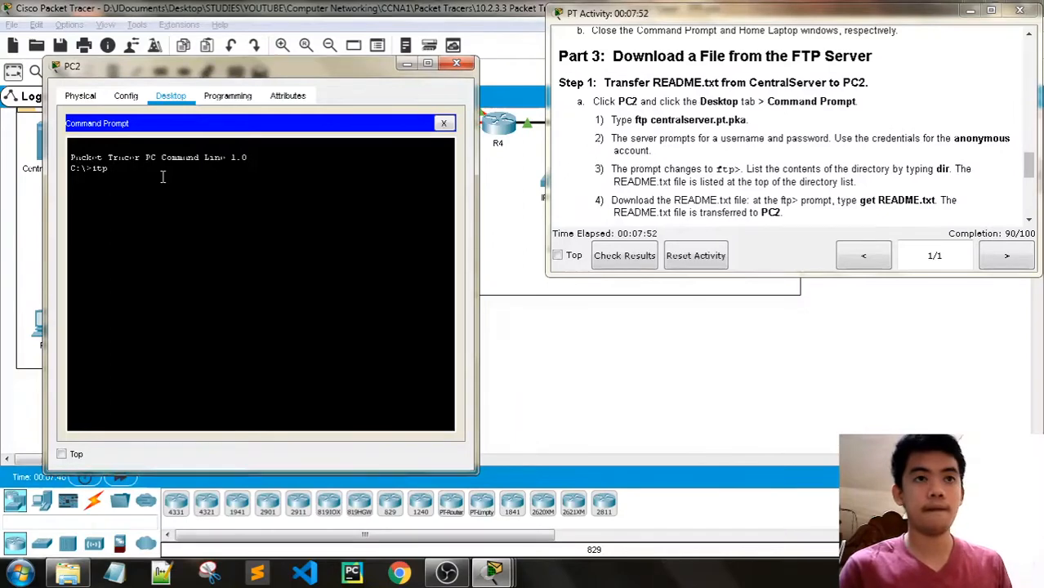
pyautogui.write('central')
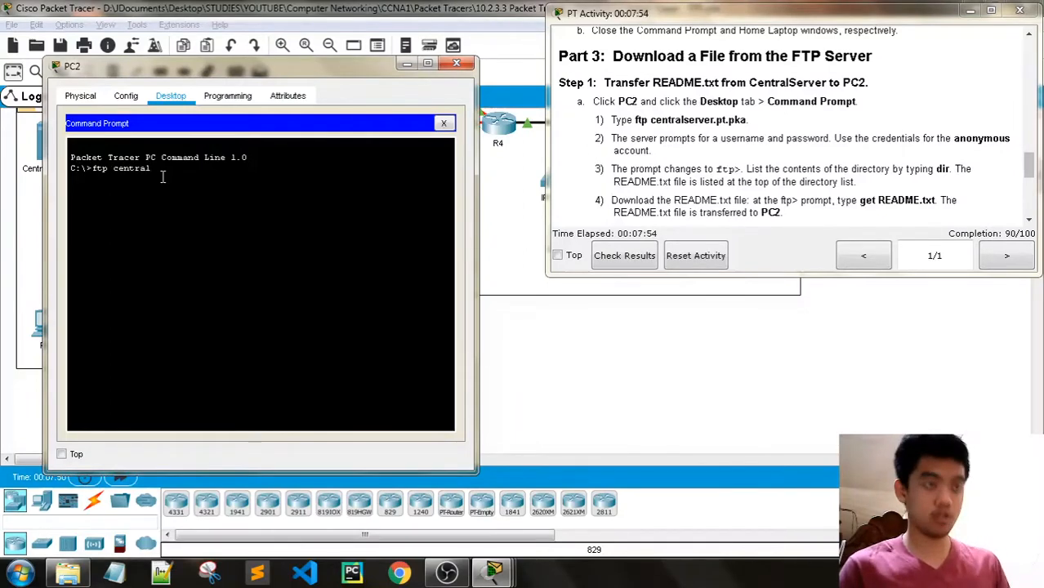
pyautogui.write('server.')
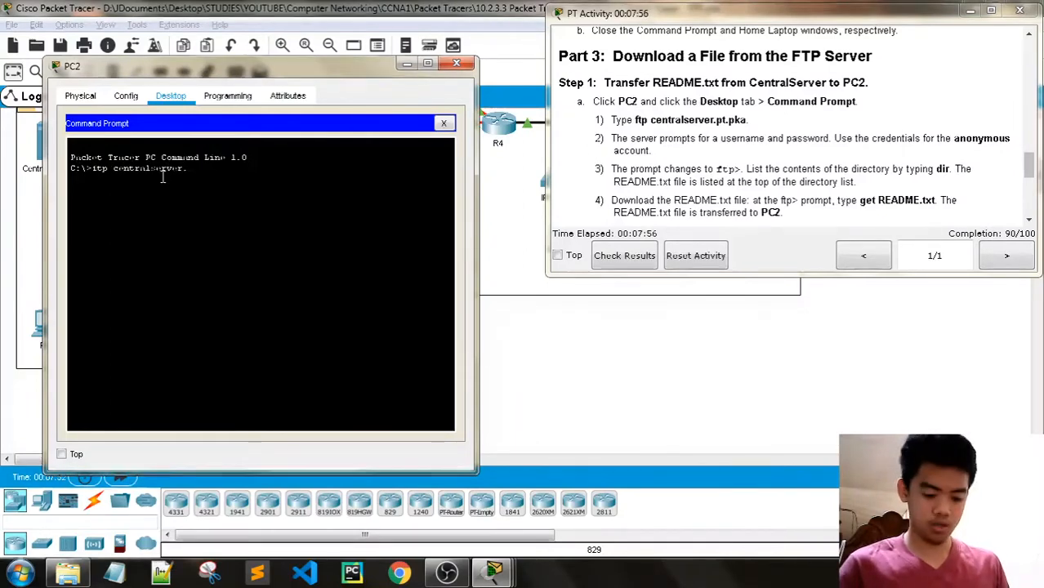
pyautogui.write('pt.pka')
pyautogui.press('Return')
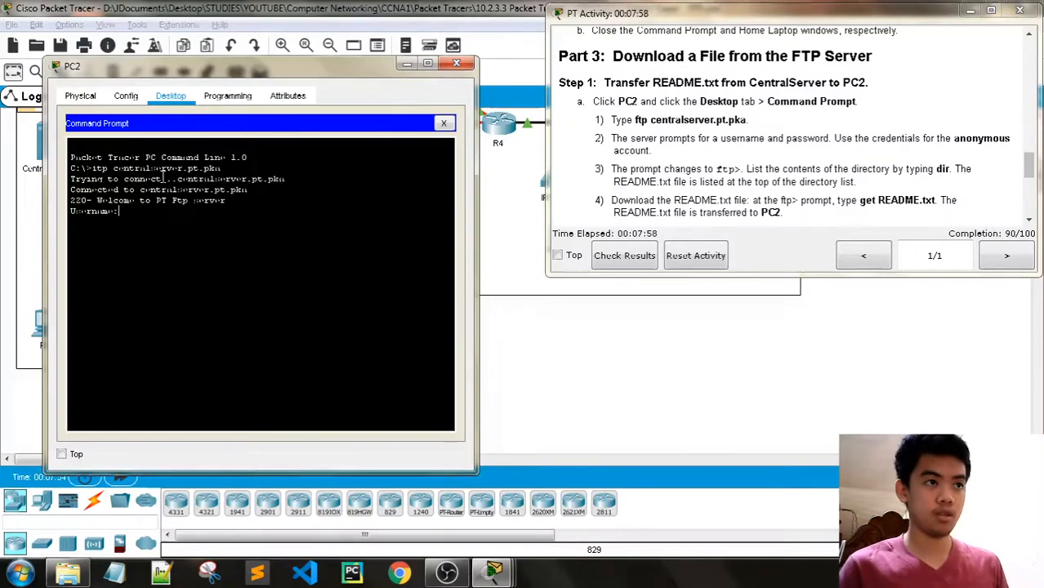
pyautogui.write('administrat')
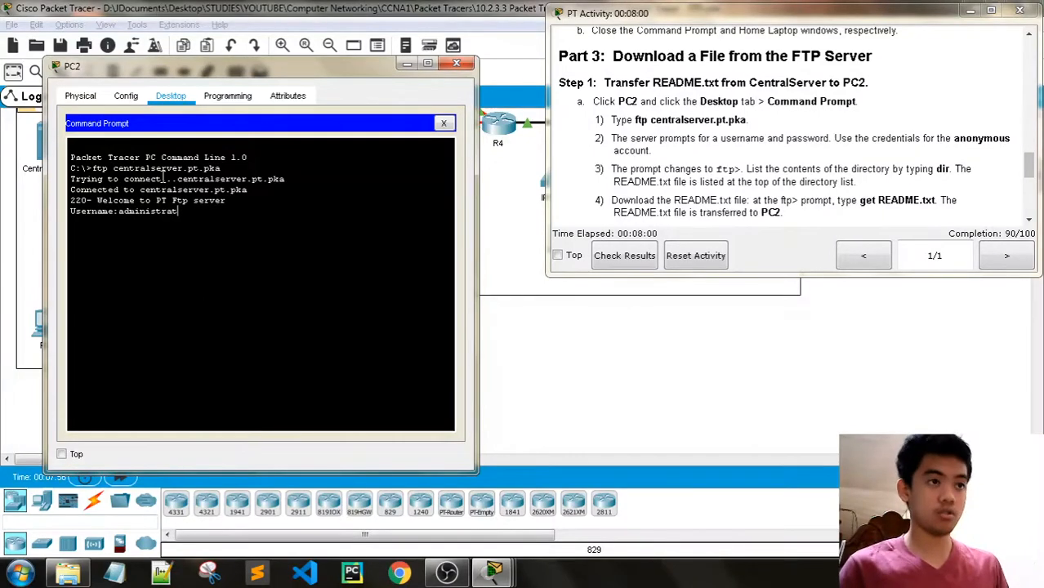
pyautogui.write('or')
pyautogui.press('Return')
pyautogui.press('Return')
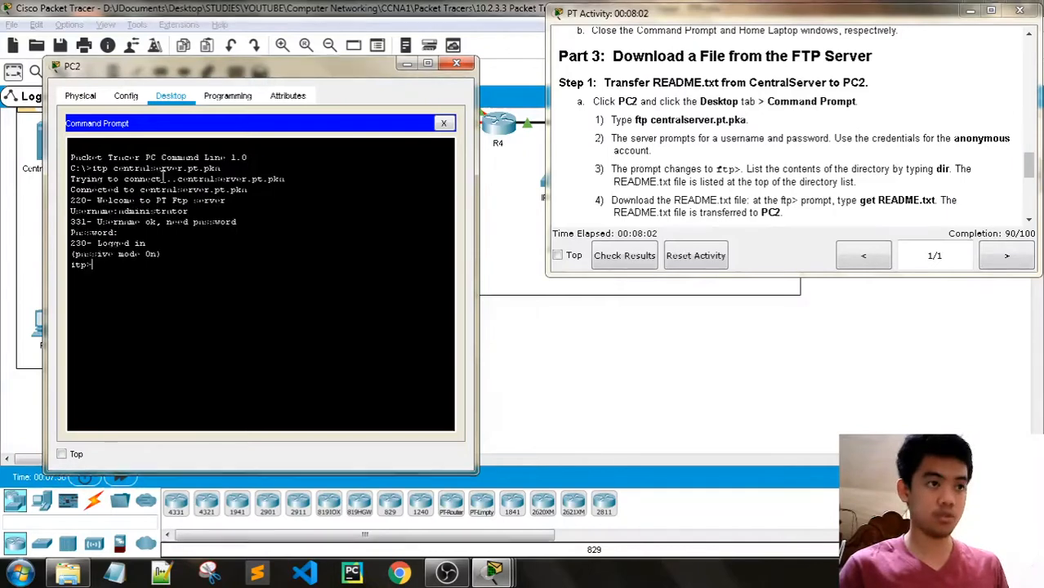
pyautogui.write('quit')
pyautogui.press('Return')
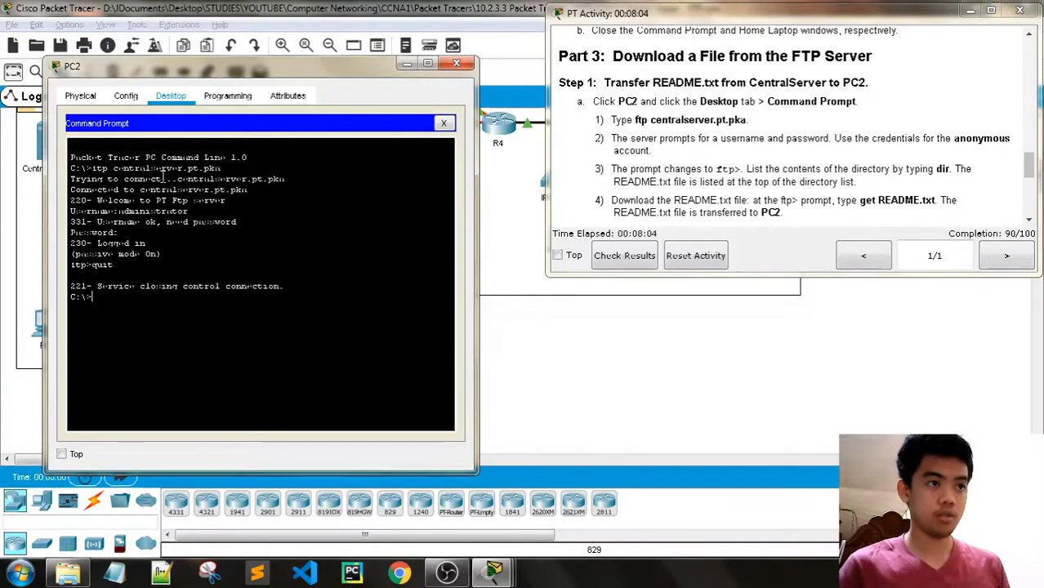
# - Reconnect to centralserver.pt.pka and log in with the anonymous account
pyautogui.press('Up')
pyautogui.press('Up')
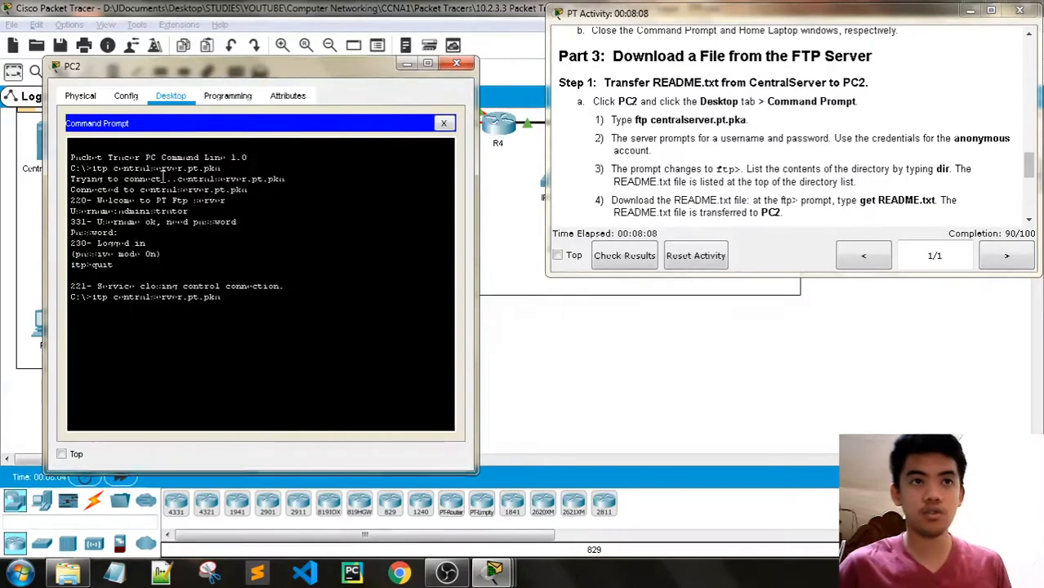
pyautogui.press('Return')
pyautogui.write('anonymous')
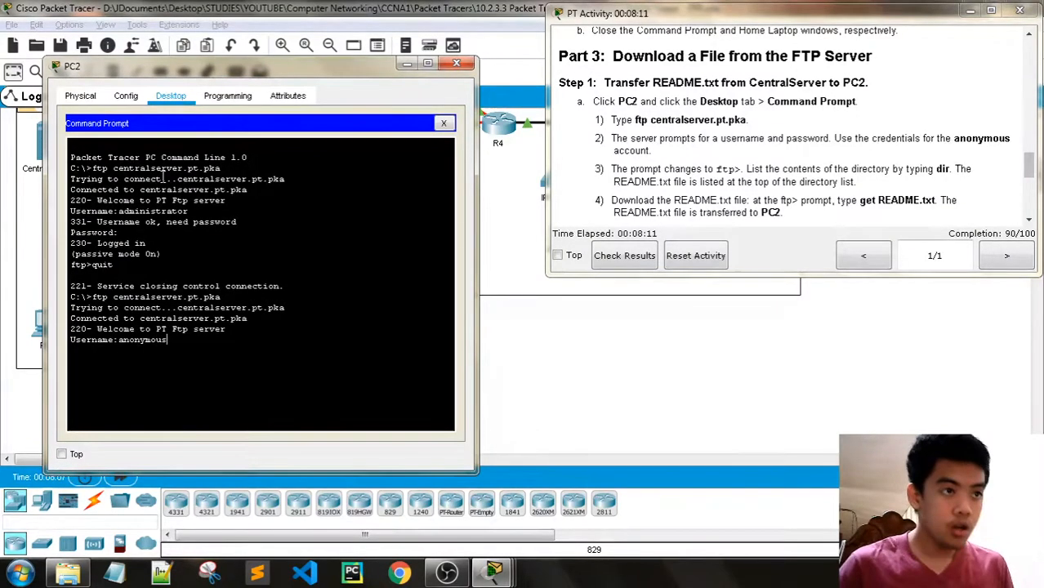
pyautogui.press('Return')
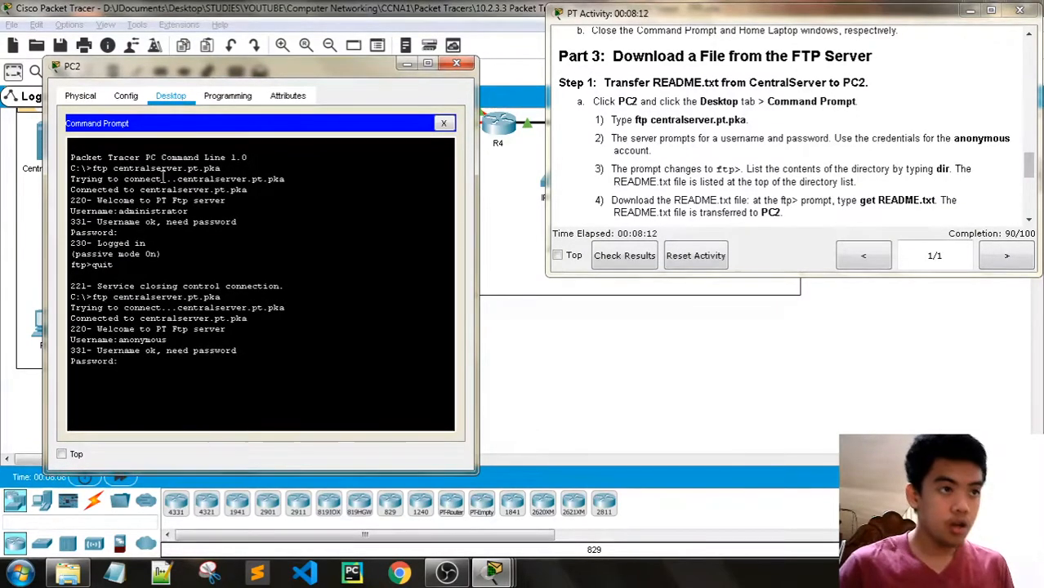
pyautogui.press('Return')
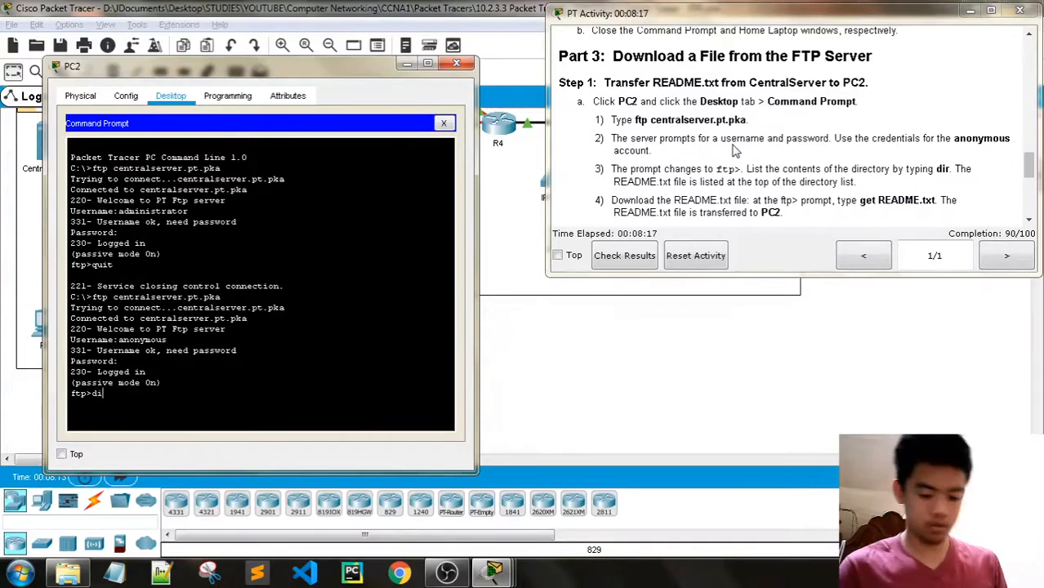
# - List CentralServer's files, then get README.txt (337 bytes) onto PC2
pyautogui.press('Return')
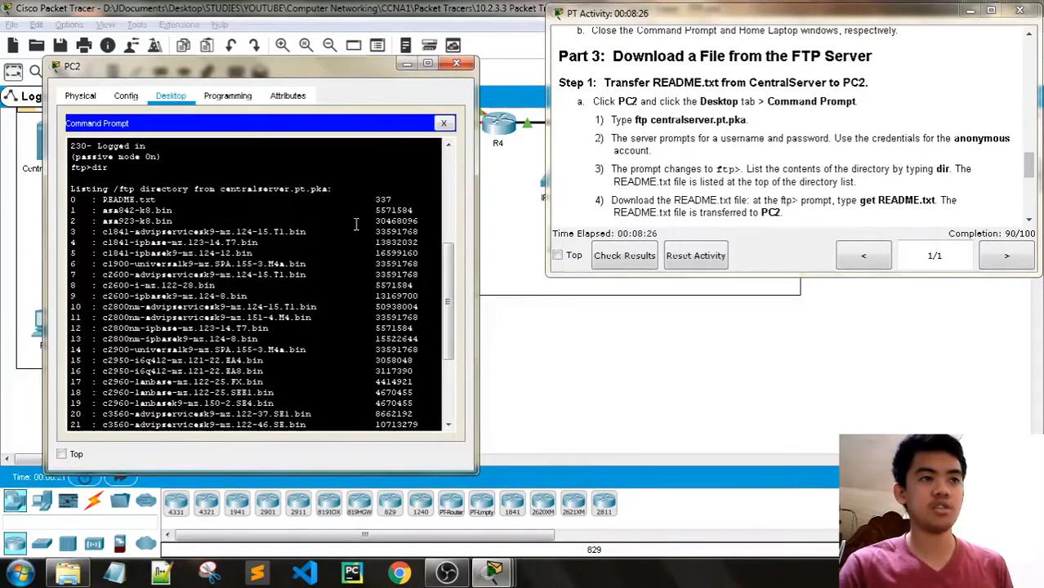
pyautogui.scroll(-1, 597, 219)
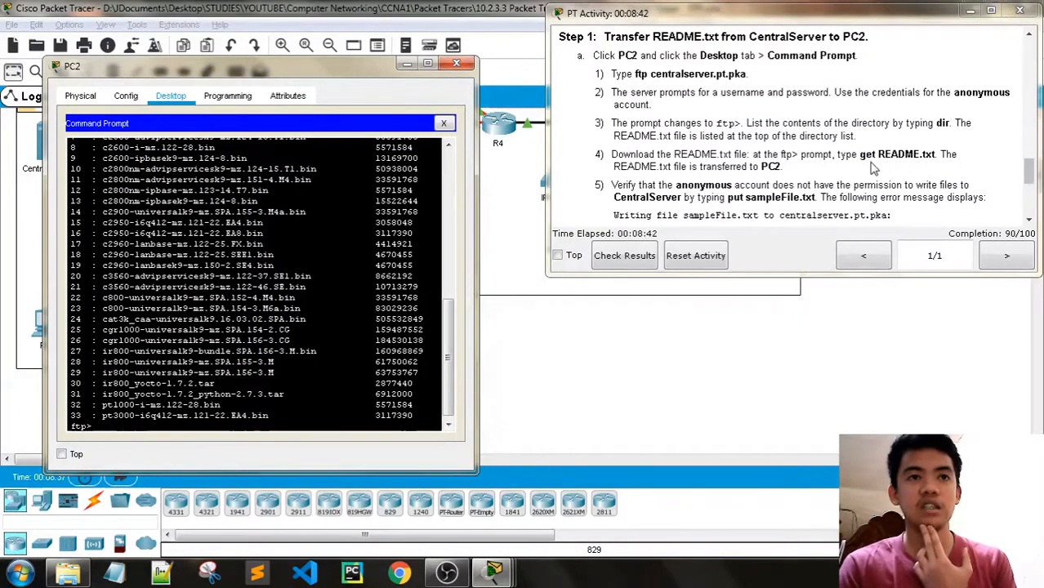
pyautogui.scroll(-1, 873, 167)
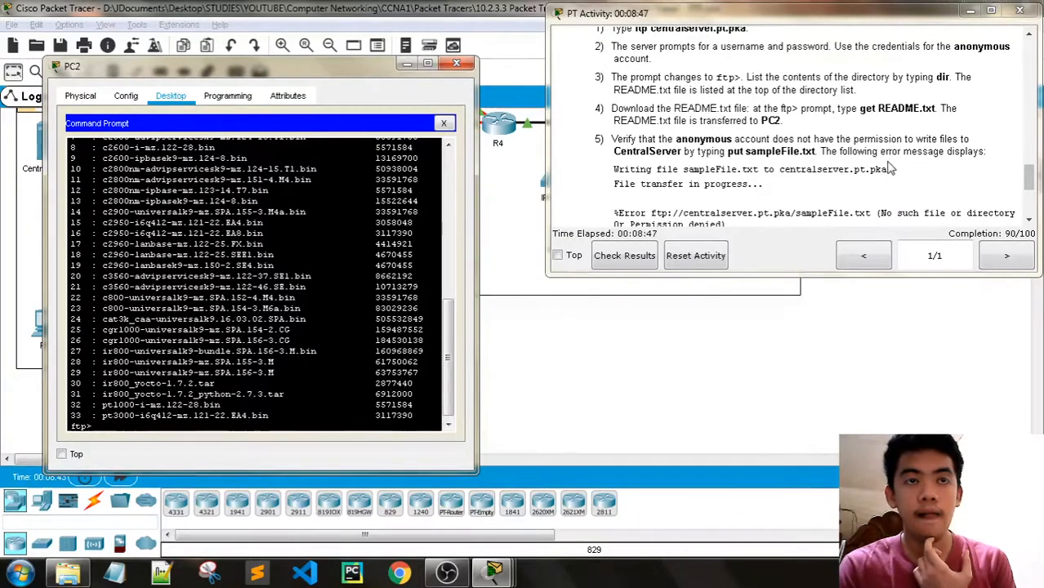
pyautogui.scroll(-1, 890, 168)
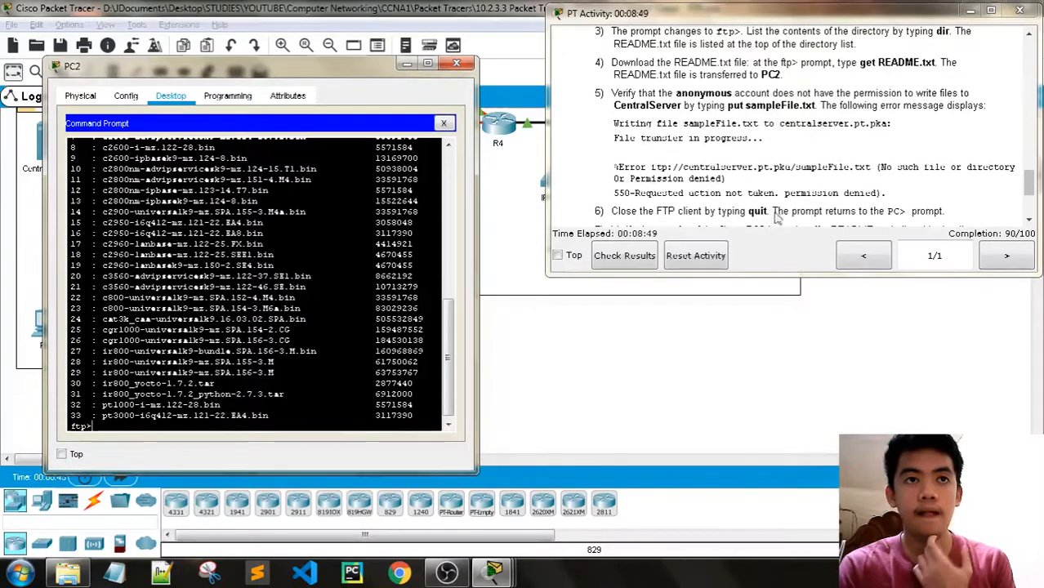
pyautogui.scroll(-1, 186, 384)
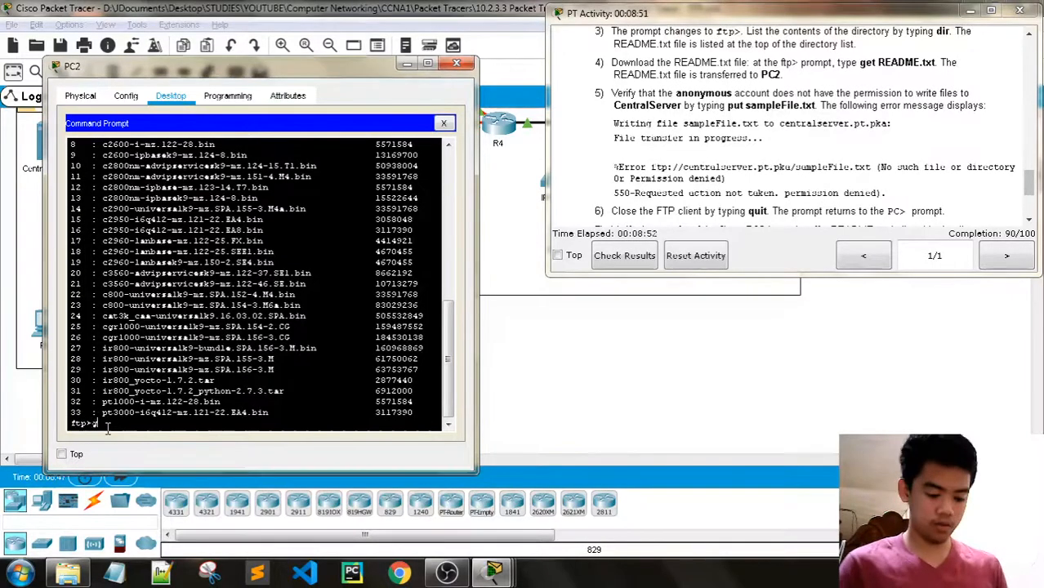
pyautogui.write('get README.')
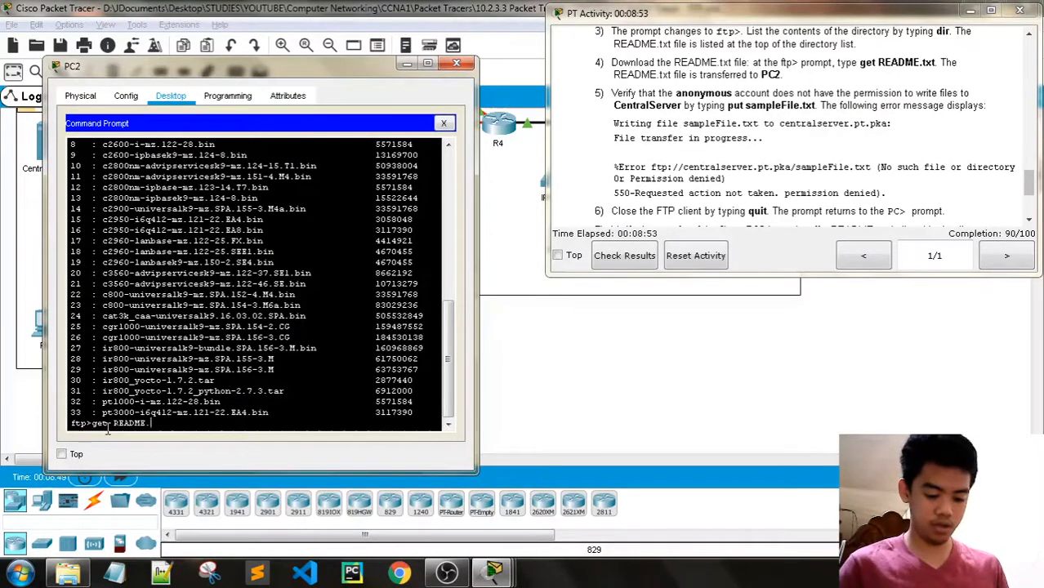
pyautogui.write('T')
pyautogui.press('BackSpace')
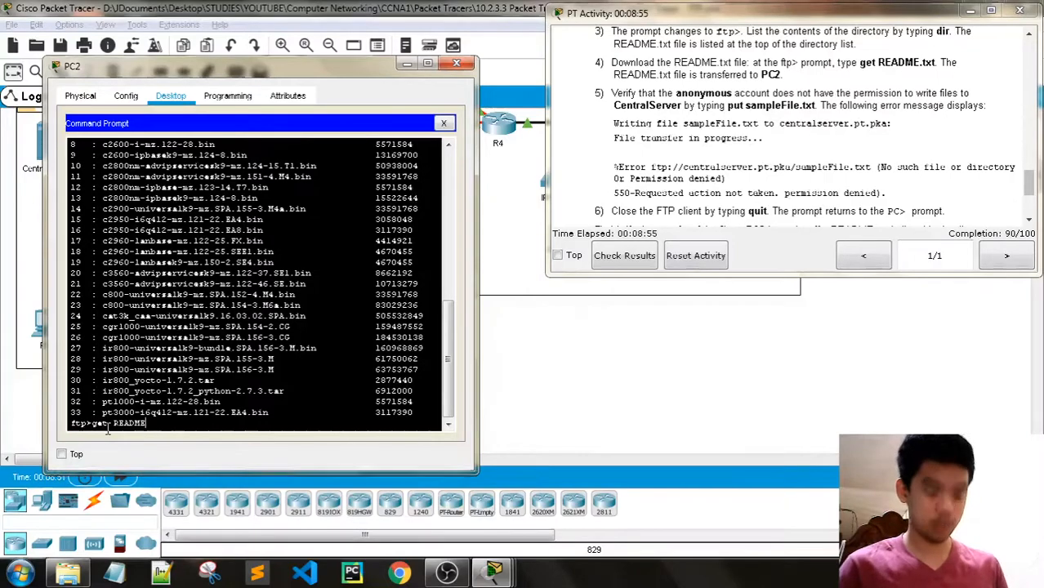
pyautogui.write('txt')
pyautogui.press('Return')
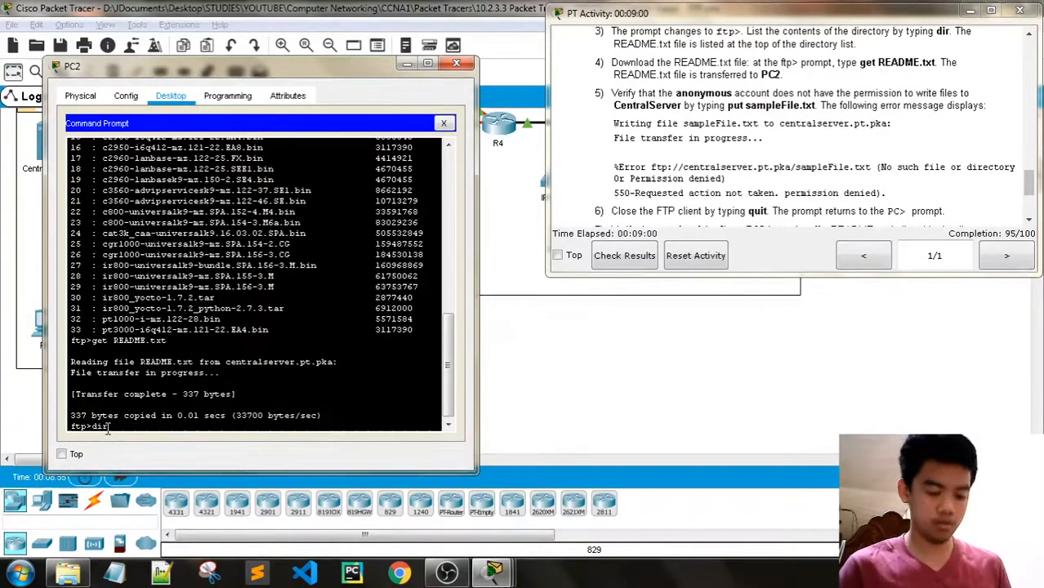
# - Attempt an anonymous put of sampleFile.txt and get the '550 permission denied' error
pyautogui.write('dir')
pyautogui.press('Return')
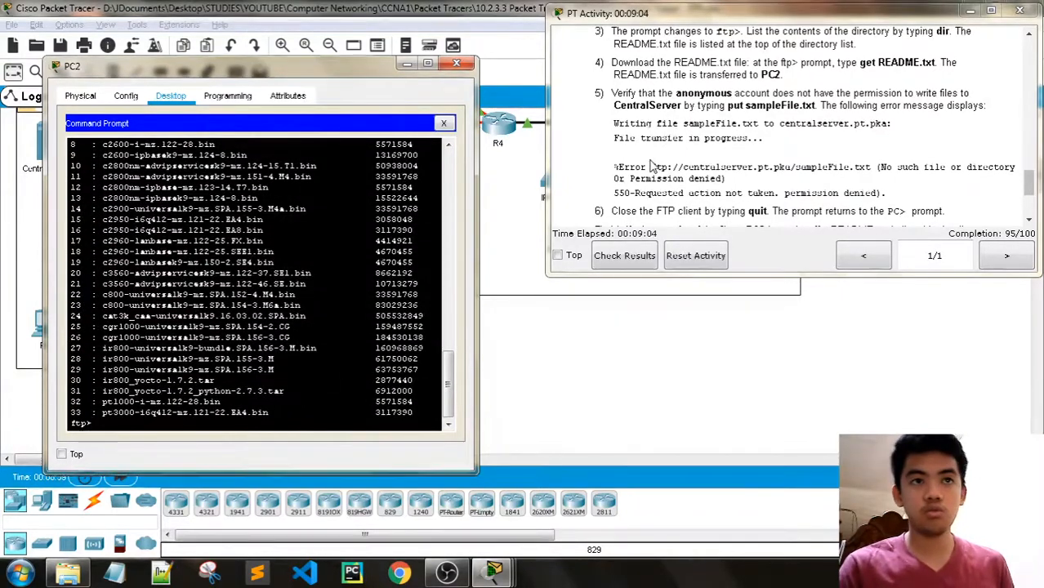
pyautogui.press('Return')
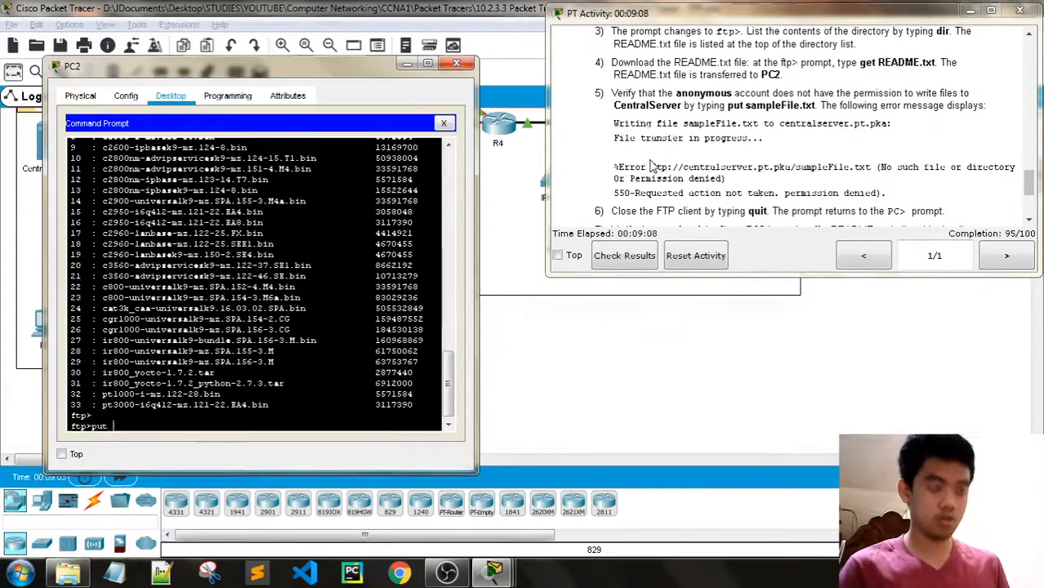
pyautogui.write('put s')
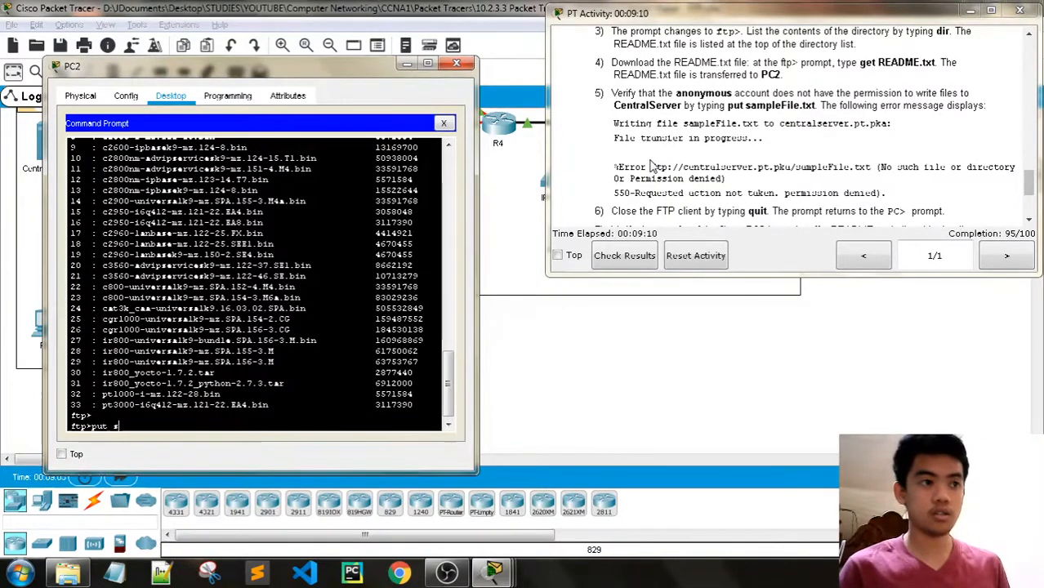
pyautogui.write('ample')
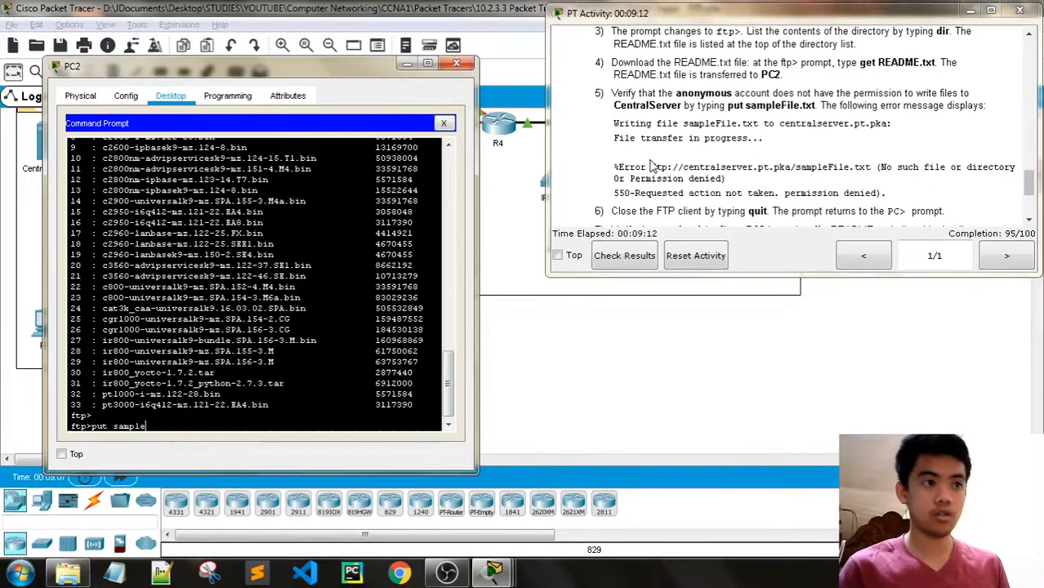
pyautogui.write('File')
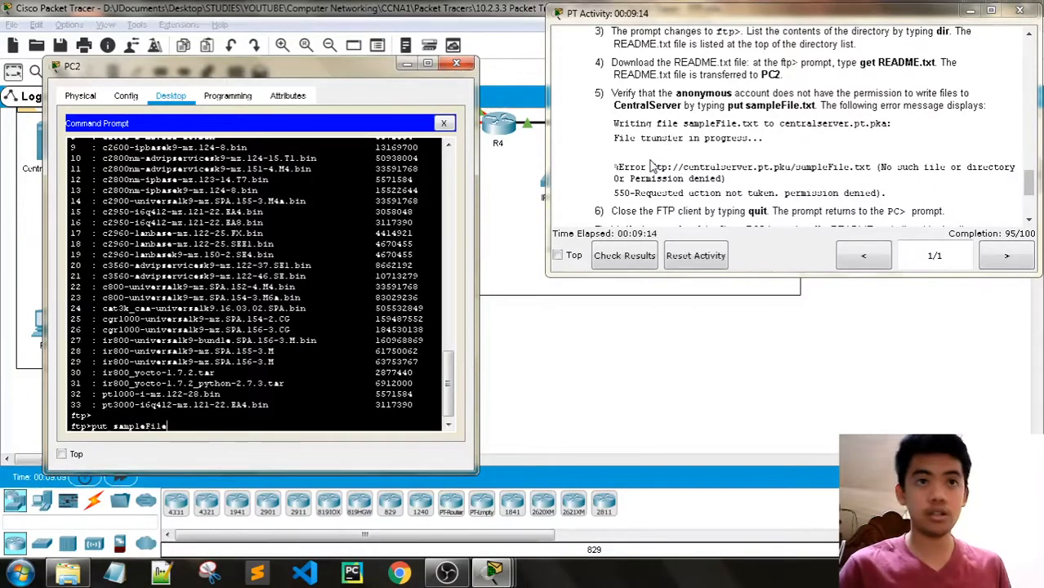
pyautogui.write('.txt')
pyautogui.press('Return')
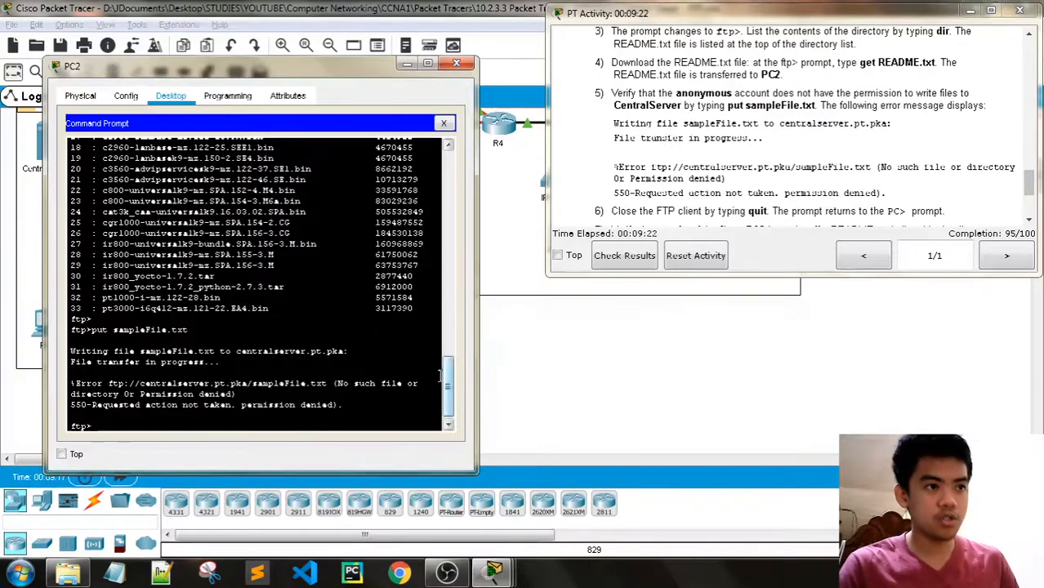
pyautogui.scroll(-3, 752, 188)
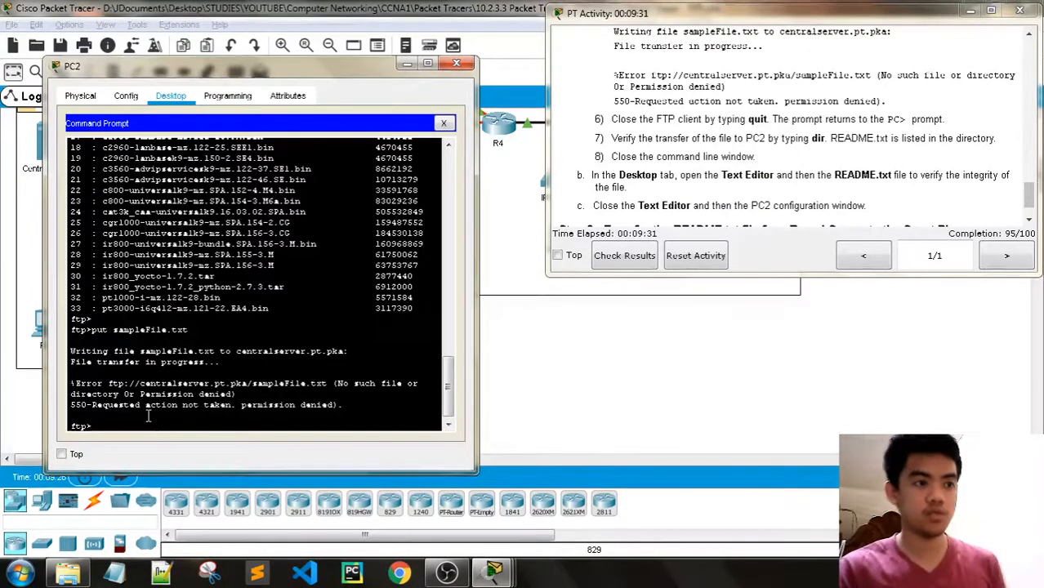
# - Quit FTP, run dir at C:\> to find README.txt on PC2, and close Command Prompt
pyautogui.write('quit')
pyautogui.press('Return')
pyautogui.press('Return')
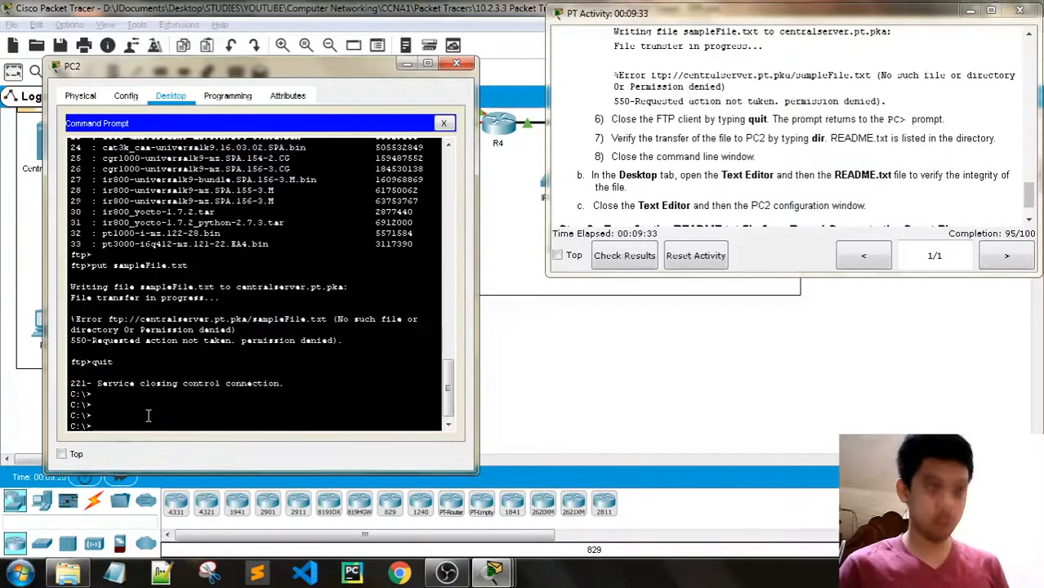
pyautogui.write('dir')
pyautogui.press('Return')
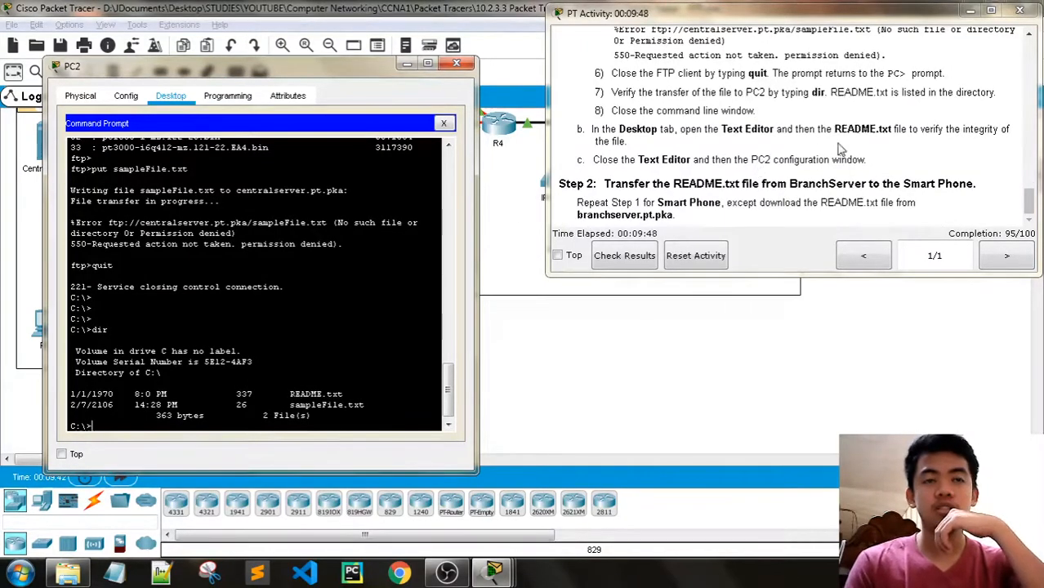
pyautogui.click(444, 122)
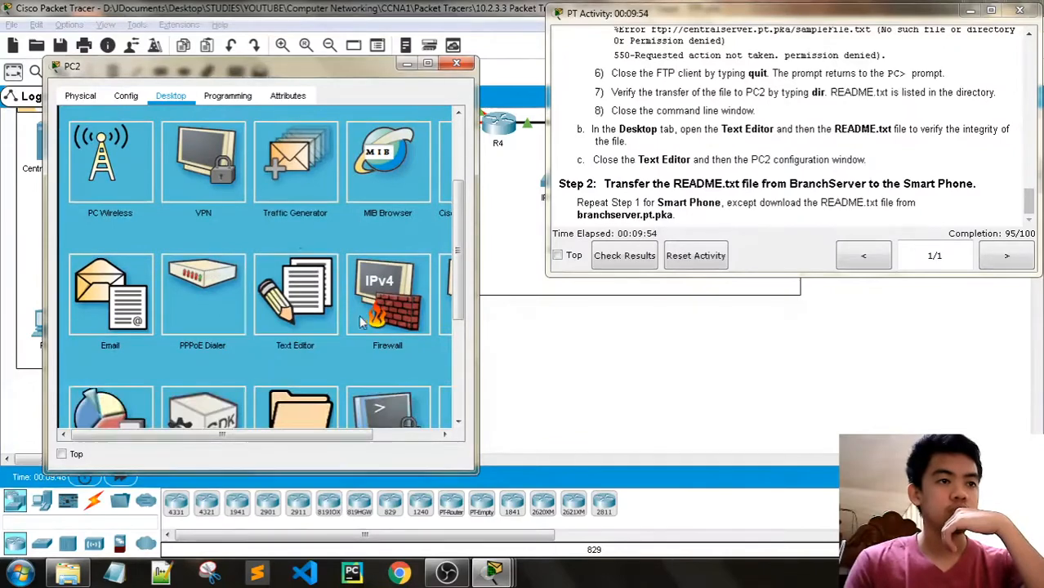
# - Open README.txt in PC2's Text Editor to read the memo, then close PC2's window
pyautogui.click(294, 323)
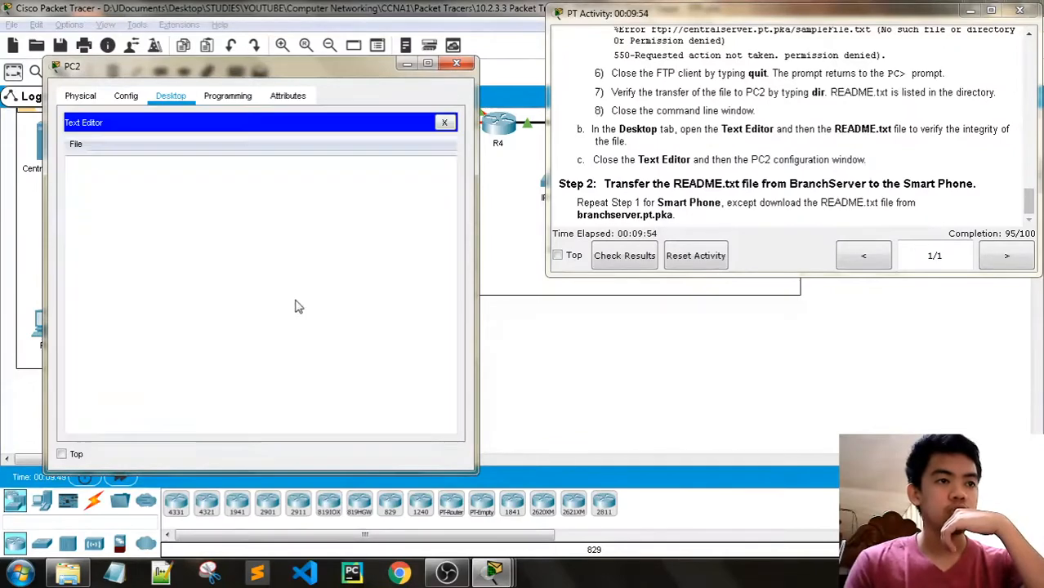
pyautogui.click(75, 144)
pyautogui.click(99, 178)
pyautogui.click(151, 226)
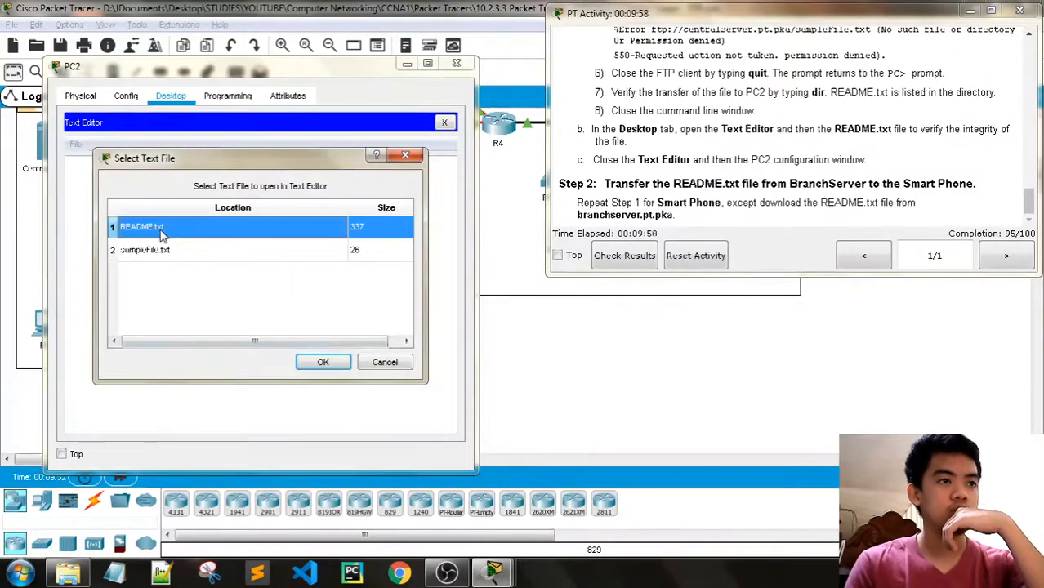
pyautogui.click(323, 362)
pyautogui.click(893, 183)
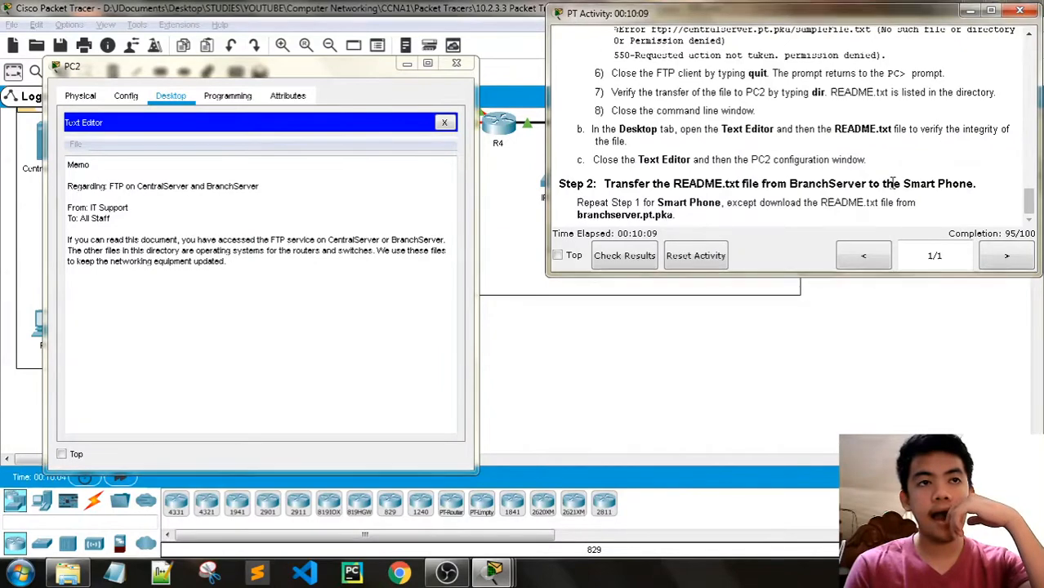
pyautogui.click(456, 63)
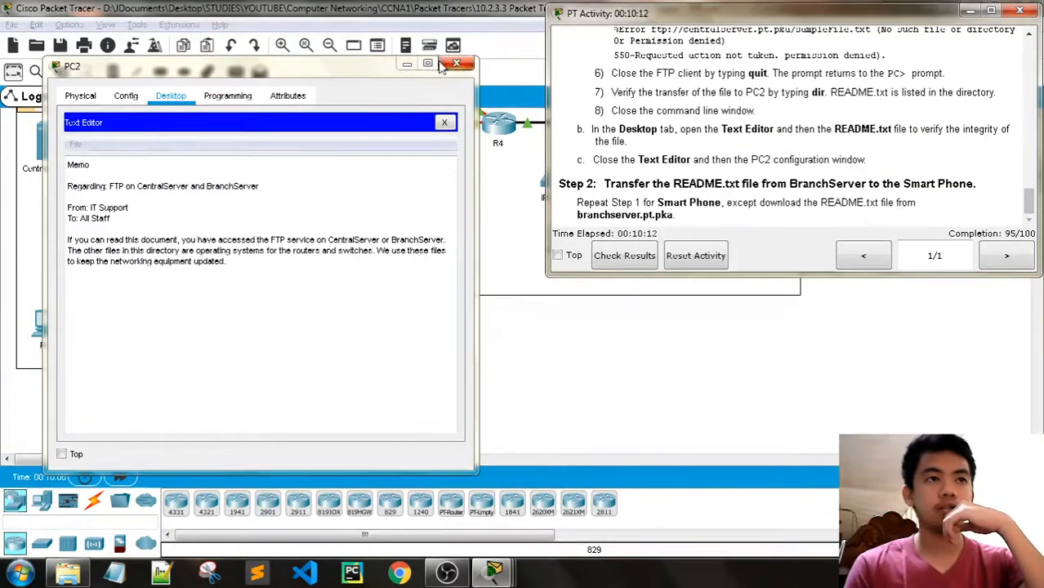
pyautogui.click(431, 210)
# - Open the Smart Phone's Desktop Command Prompt
pyautogui.scroll(5, 441, 237)
pyautogui.scroll(2, 454, 255)
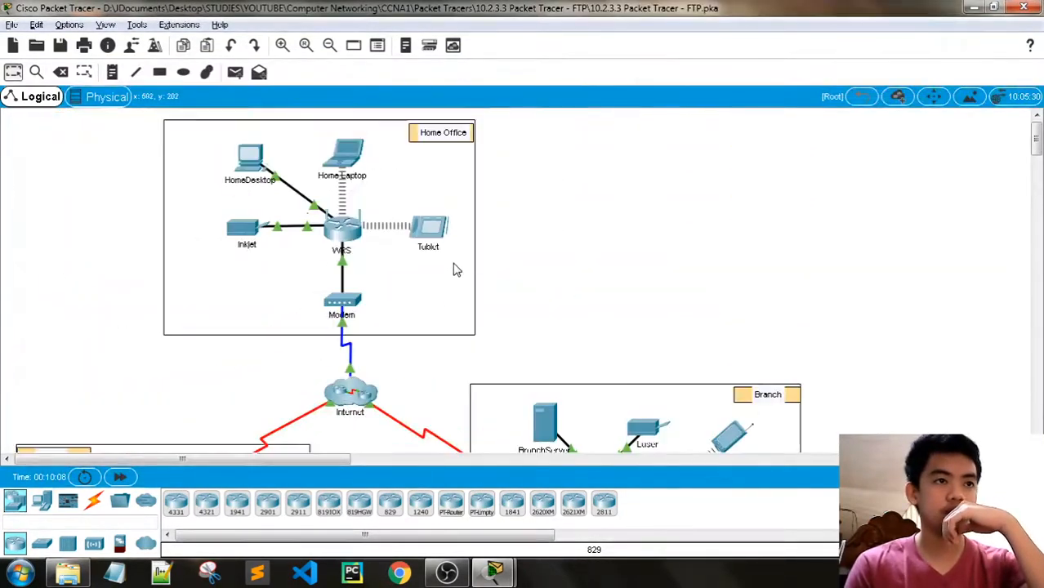
pyautogui.scroll(-3, 456, 270)
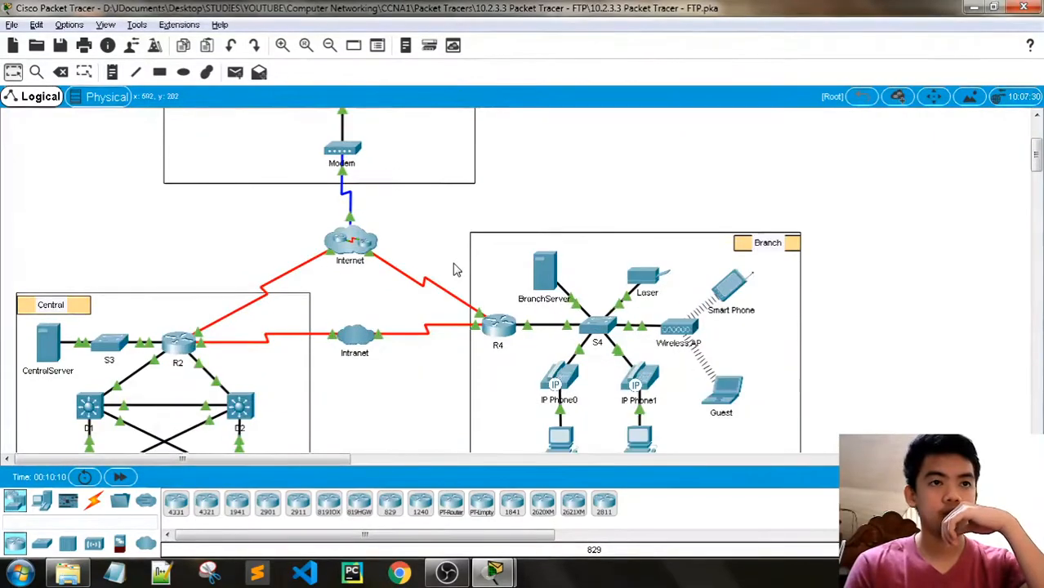
pyautogui.scroll(-1, 456, 271)
pyautogui.scroll(-2, 456, 271)
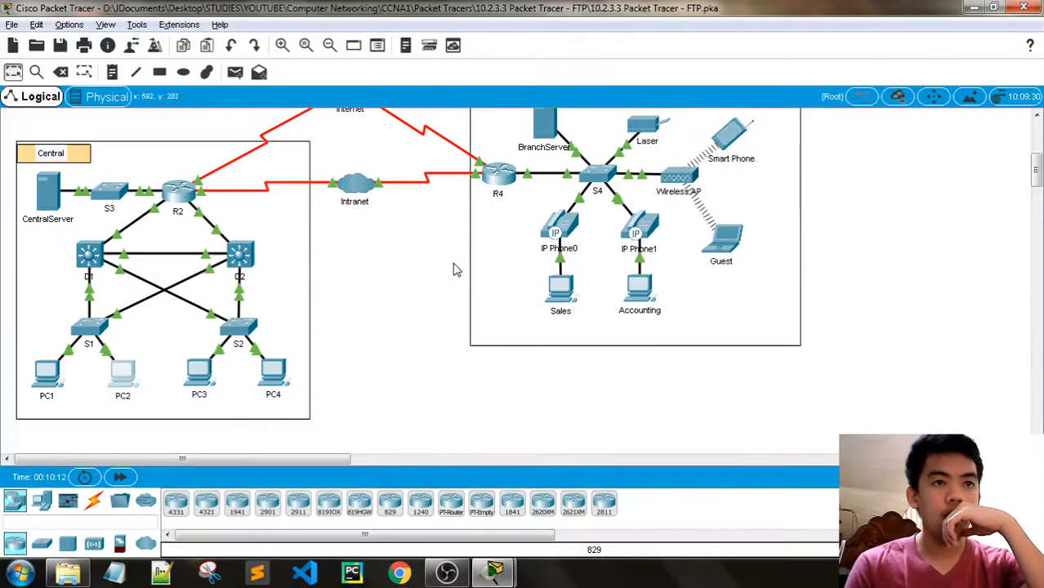
pyautogui.scroll(1, 455, 270)
pyautogui.click(729, 185)
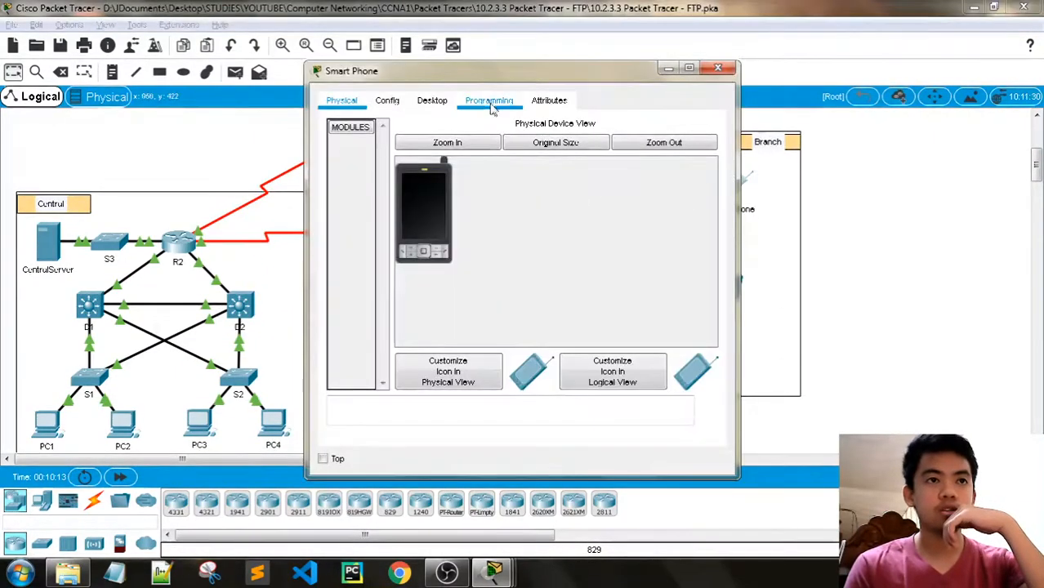
pyautogui.click(432, 100)
pyautogui.click(577, 167)
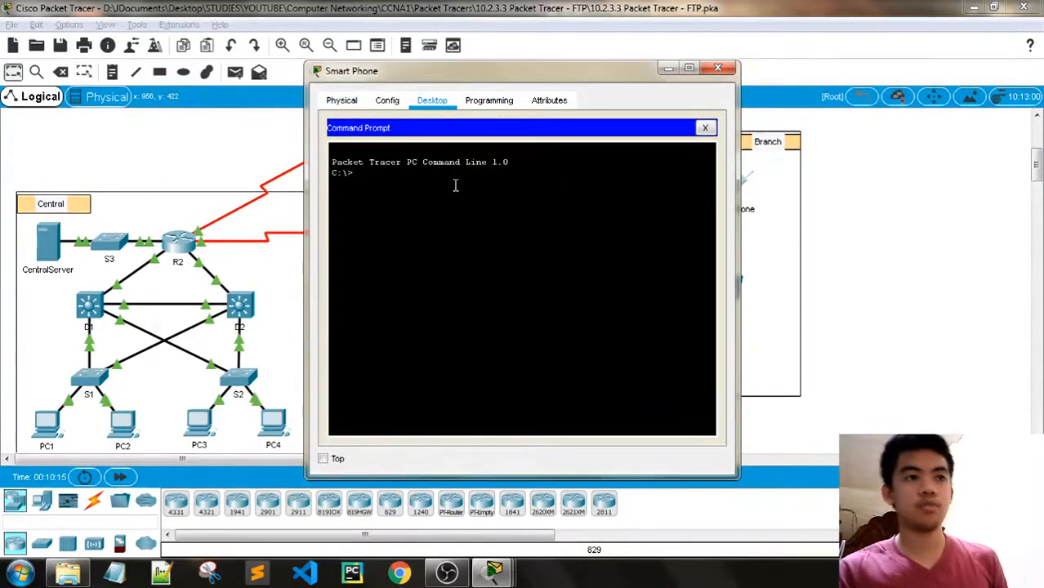
# - Connect to branchserver.pt.pka over FTP, log in, and get README.txt
pyautogui.write('ftp ')
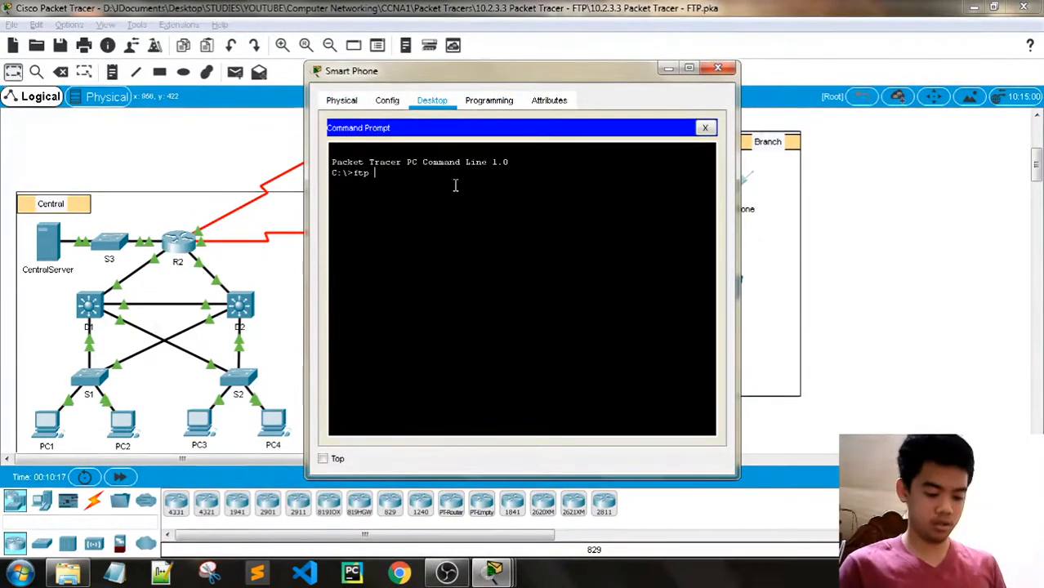
pyautogui.write('brac')
pyautogui.write('nchserver')
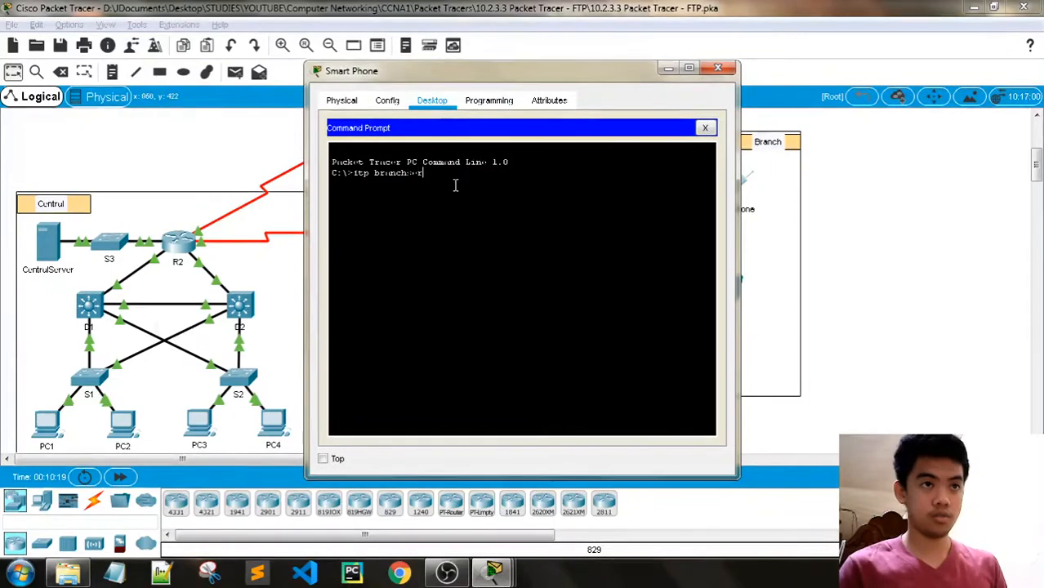
pyautogui.write('.pt.pka')
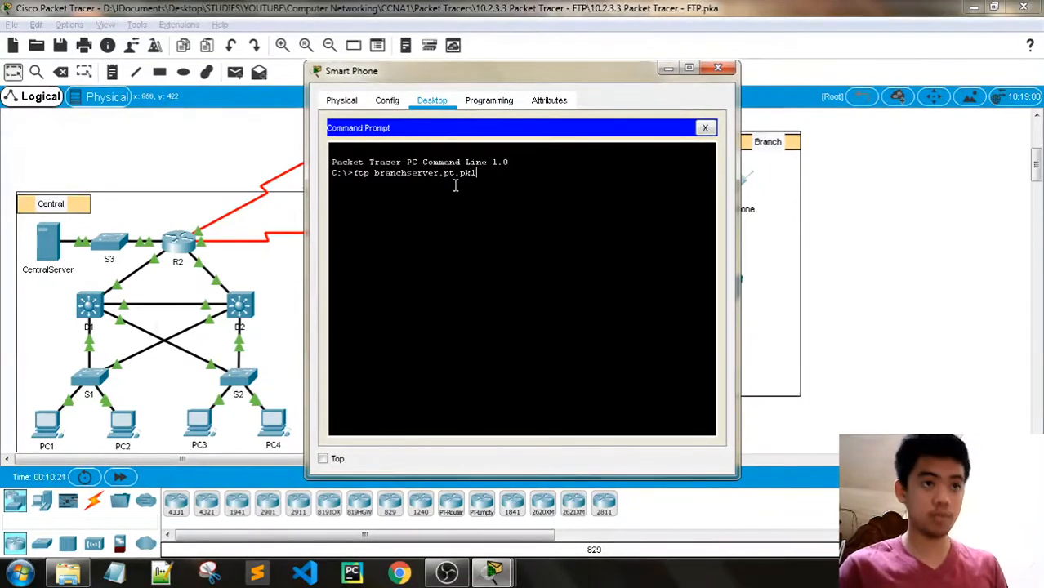
pyautogui.press('Return')
pyautogui.write('ame:a')
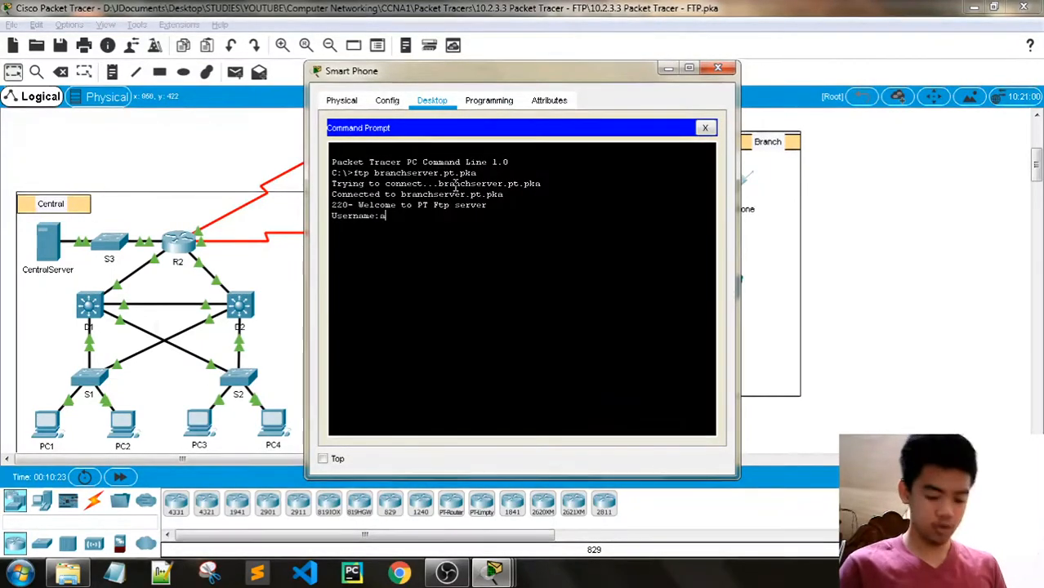
pyautogui.write('dmin')
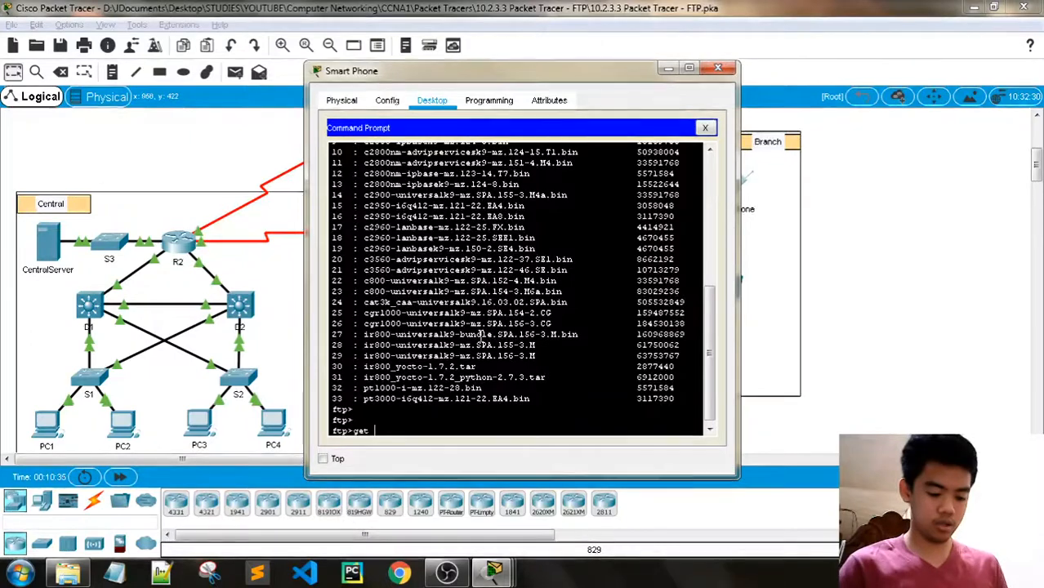
pyautogui.write('get README')
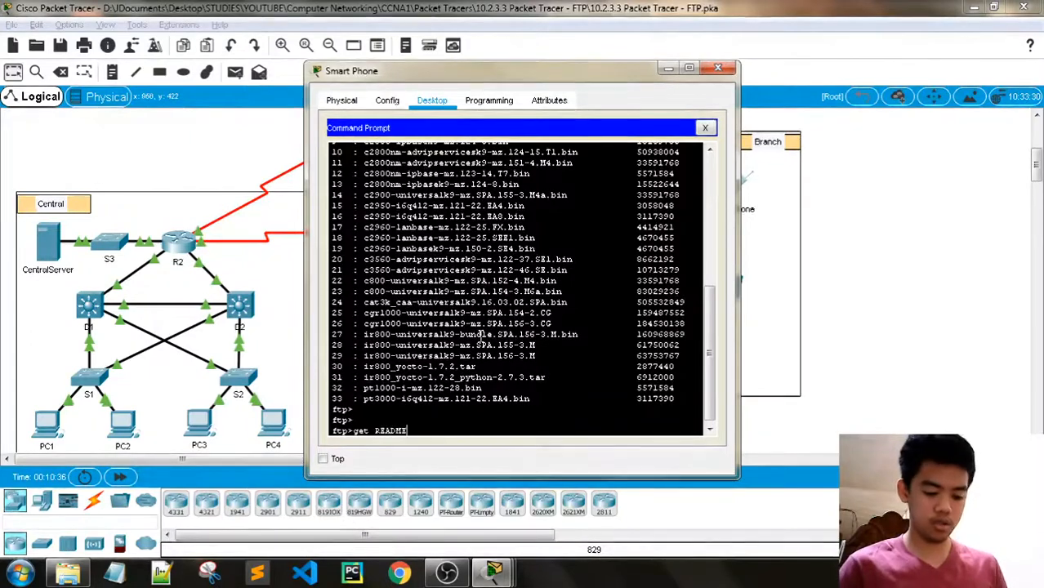
pyautogui.write('.tx')
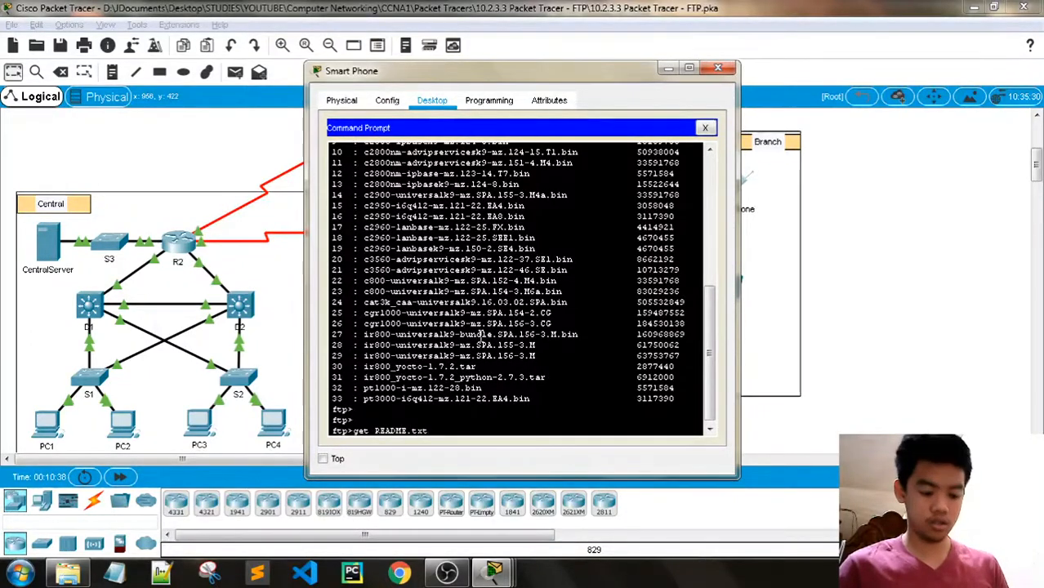
pyautogui.write('t')
pyautogui.press('Return')
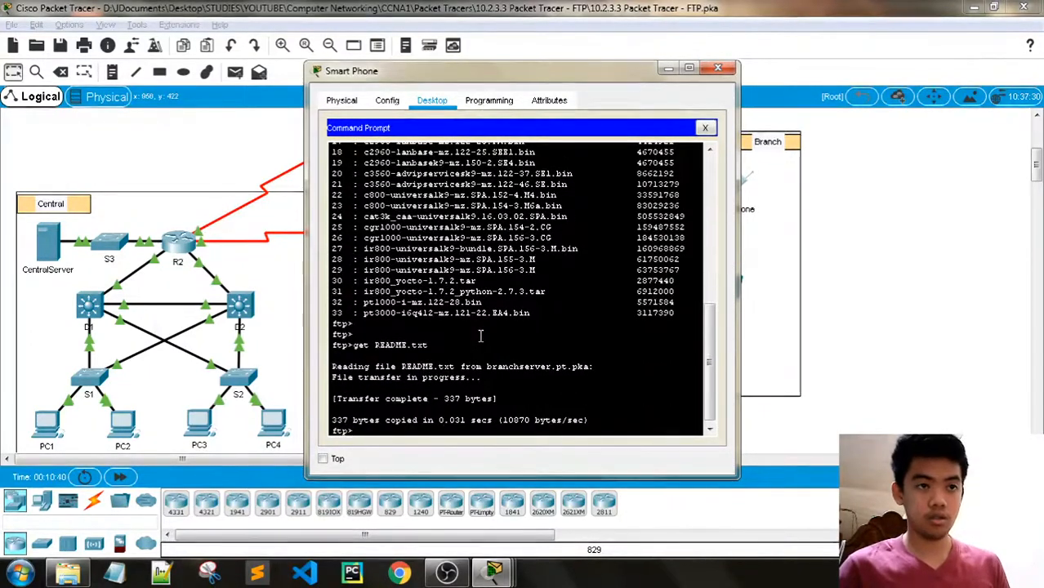
# - Quit the FTP session and list the phone's files to confirm README.txt (337 bytes)
pyautogui.press('Return')
pyautogui.write('put')
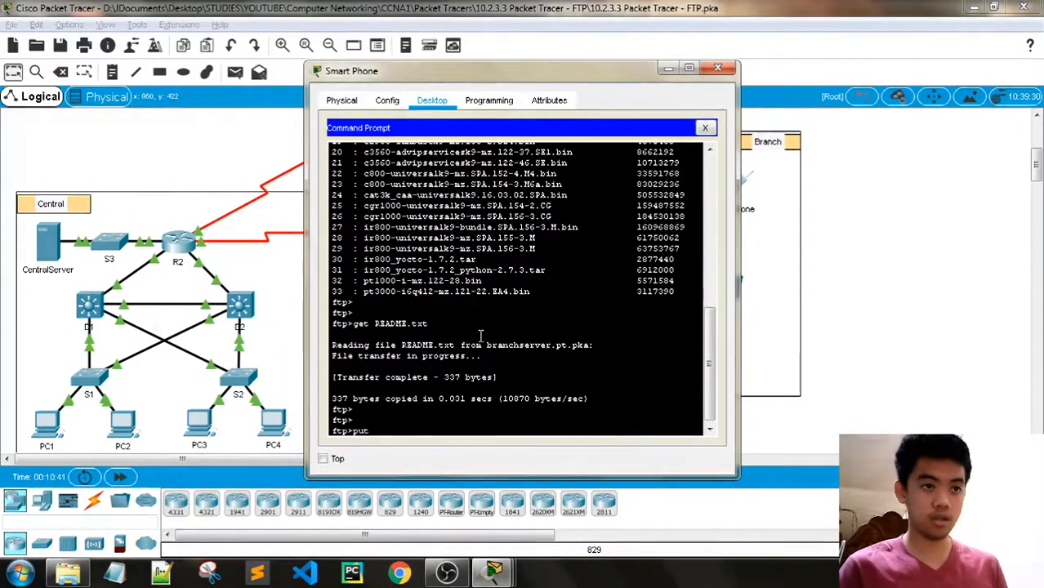
pyautogui.press('BackSpace')
pyautogui.press('BackSpace')
pyautogui.press('BackSpace')
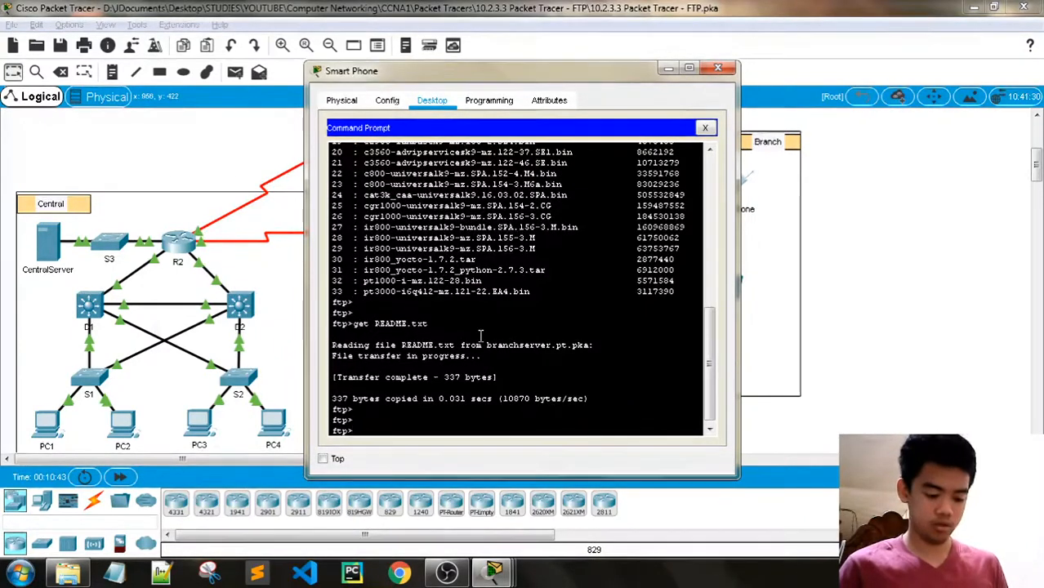
pyautogui.write('quit')
pyautogui.press('Return')
pyautogui.press('Return')
pyautogui.write('dir')
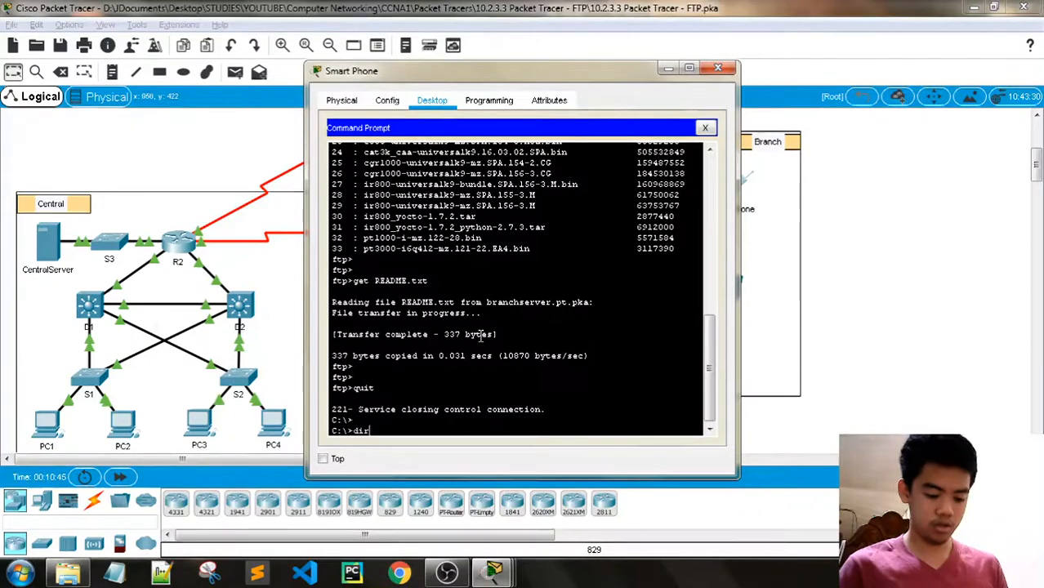
pyautogui.press('Return')
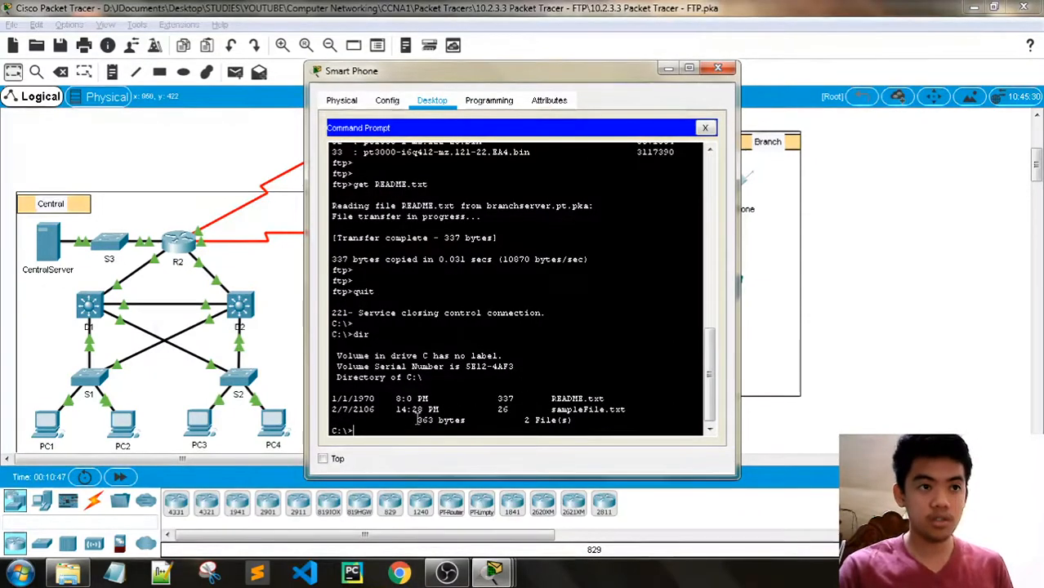
# - Reconnect the Smart Phone to branchserver.pt.pka over FTP
pyautogui.moveTo(614, 398); pyautogui.dragTo(353, 399)
pyautogui.click(399, 426)
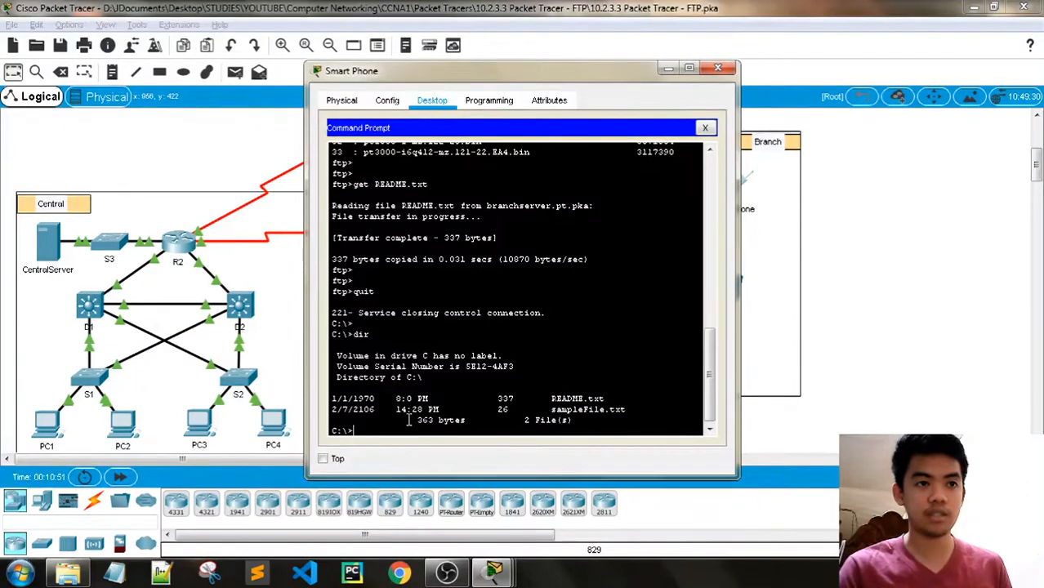
pyautogui.write('ftp branchserver.pt.pka')
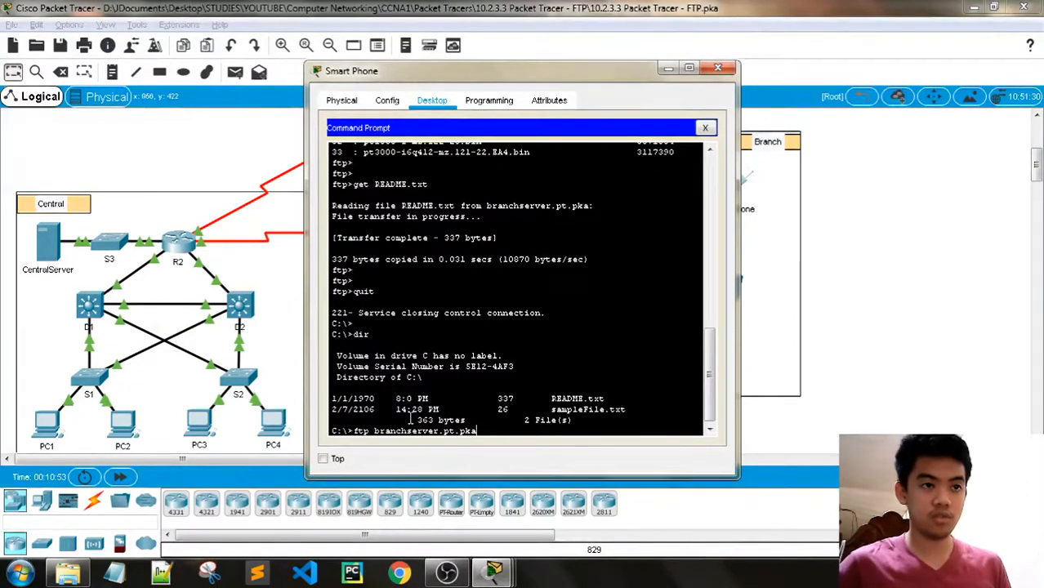
pyautogui.press('Return')
# - Log in as anonymous with a blank password and confirm uploading sampleFile.txt is denied
pyautogui.write('administ')
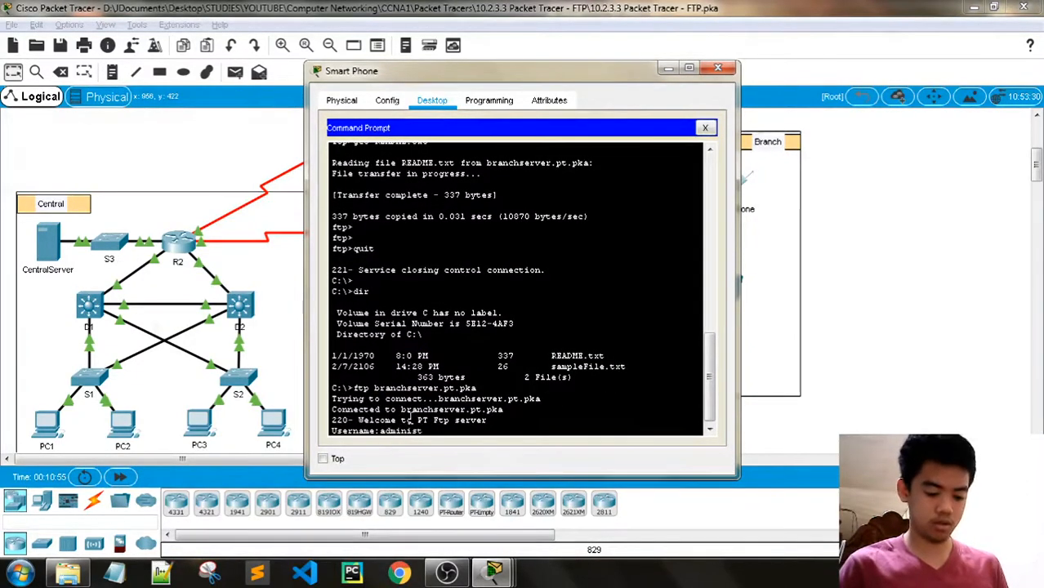
pyautogui.write('rat')
pyautogui.press('BackSpace')
pyautogui.press('BackSpace')
pyautogui.press('BackSpace')
pyautogui.press('BackSpace')
pyautogui.press('BackSpace')
pyautogui.press('BackSpace')
pyautogui.press('BackSpace')
pyautogui.press('BackSpace')
pyautogui.press('BackSpace')
pyautogui.press('BackSpace')
pyautogui.press('BackSpace')
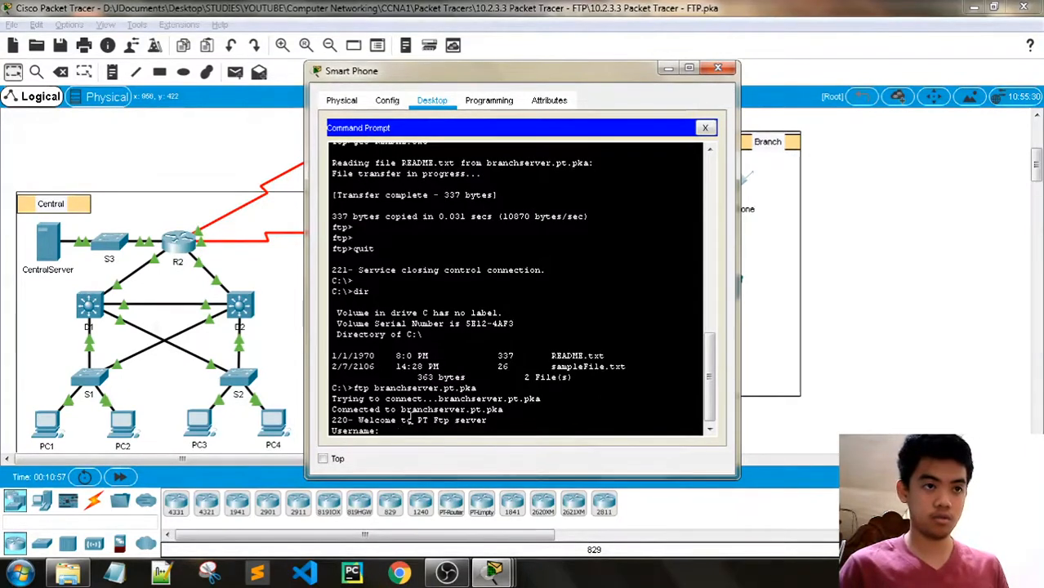
pyautogui.write('anonymou')
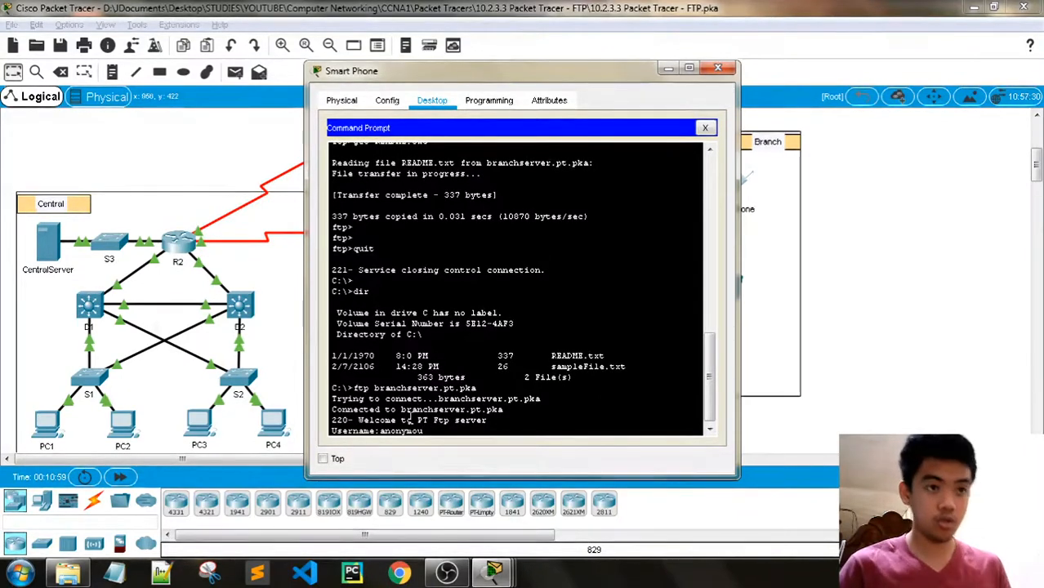
pyautogui.write('s')
pyautogui.press('Return')
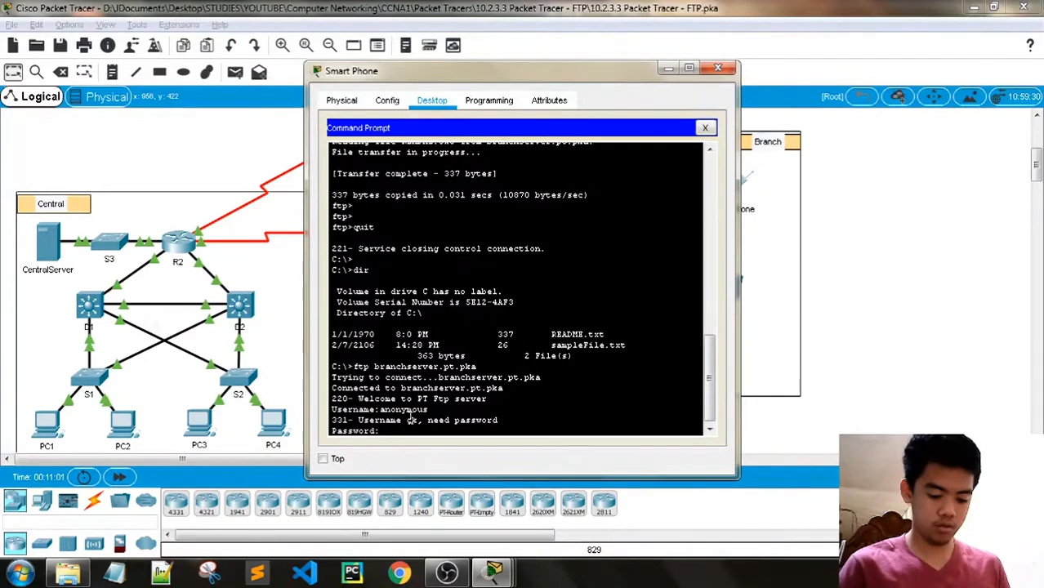
pyautogui.press('Return')
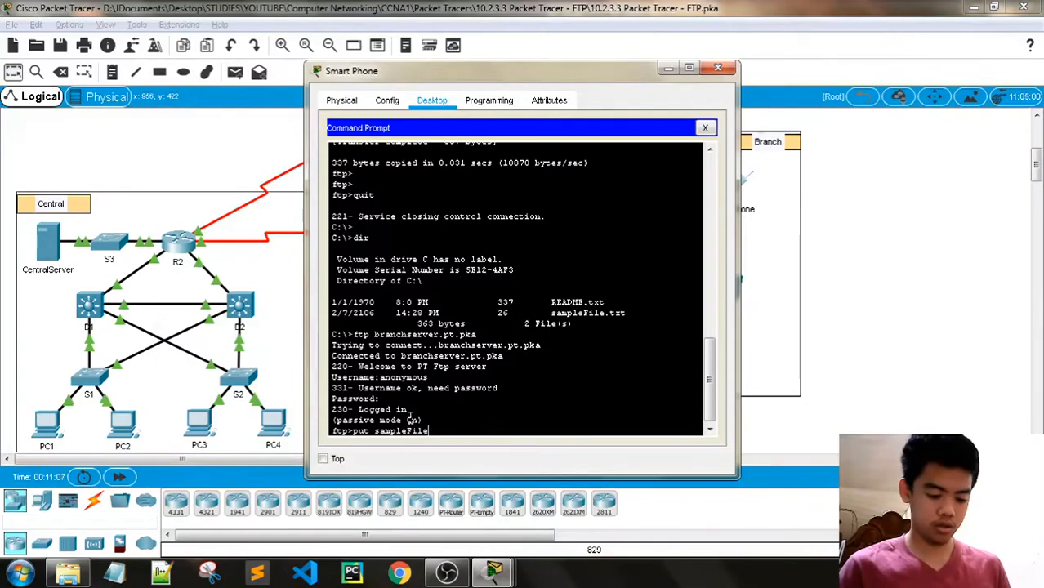
pyautogui.press('Return')
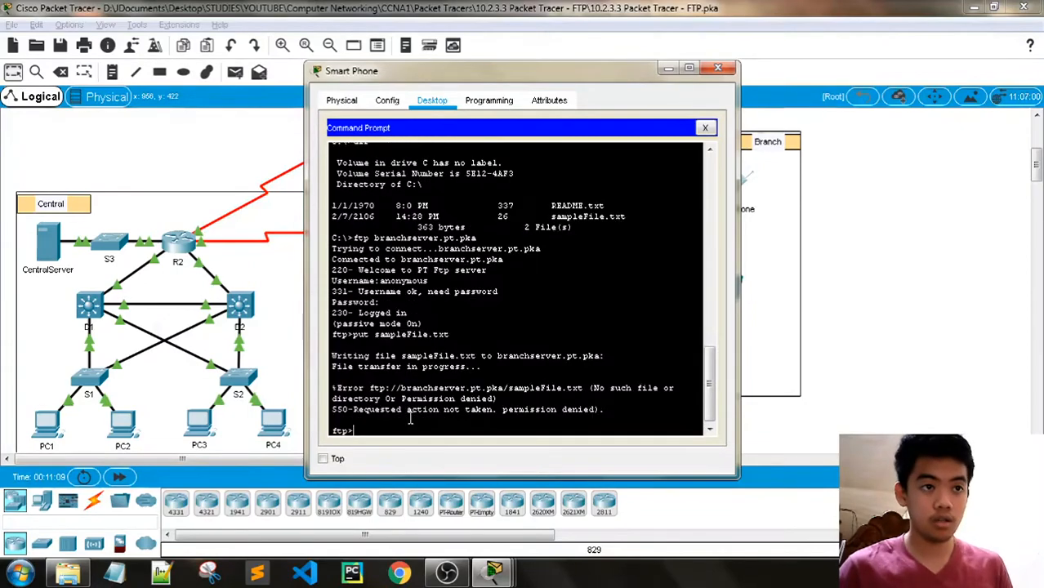
# - Close the Smart Phone windows and bring up the activity showing 100/100 completion
pyautogui.click(718, 68)
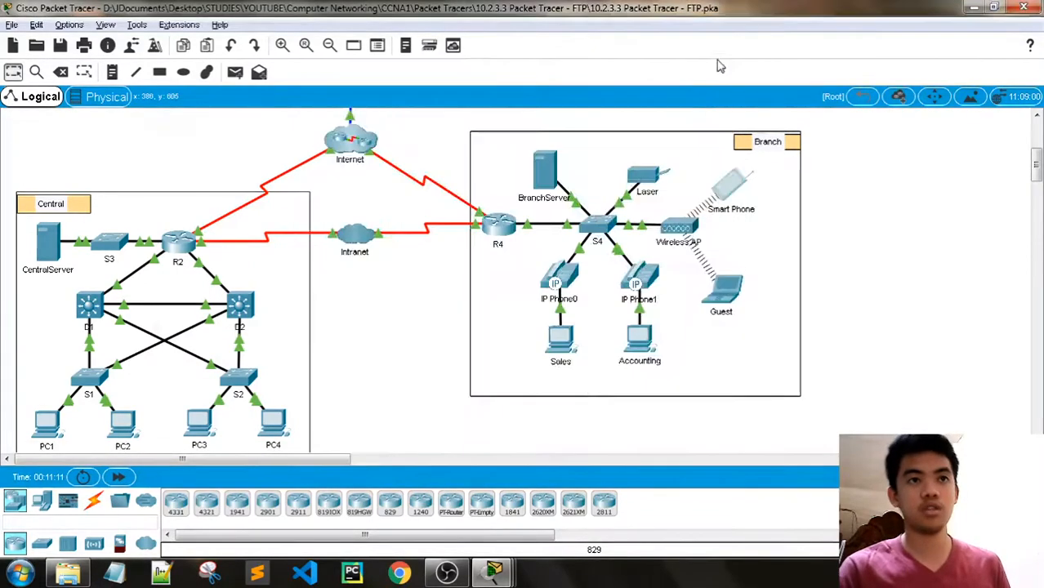
pyautogui.click(494, 572)
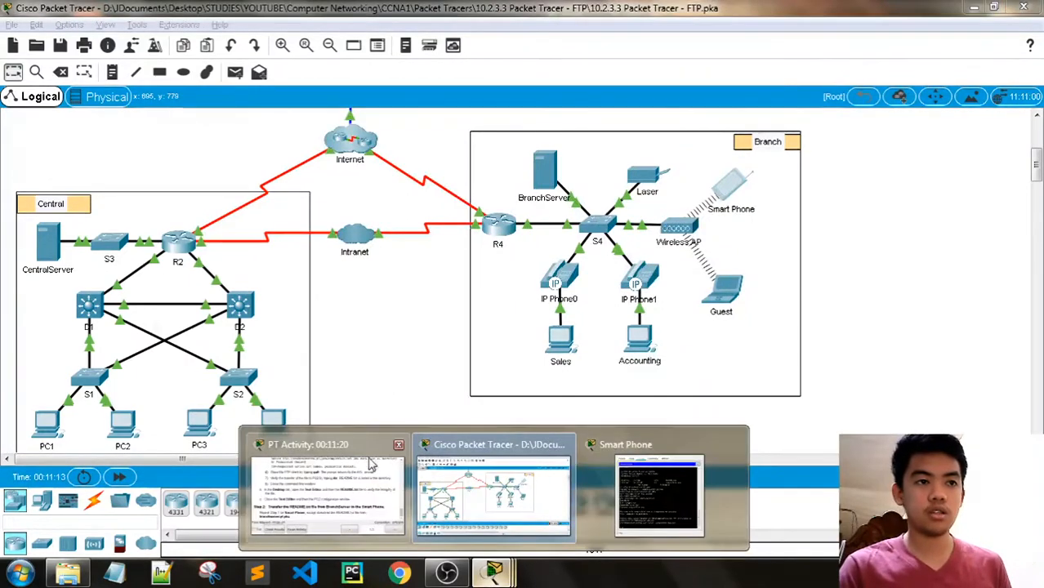
pyautogui.click(730, 446)
pyautogui.click(350, 488)
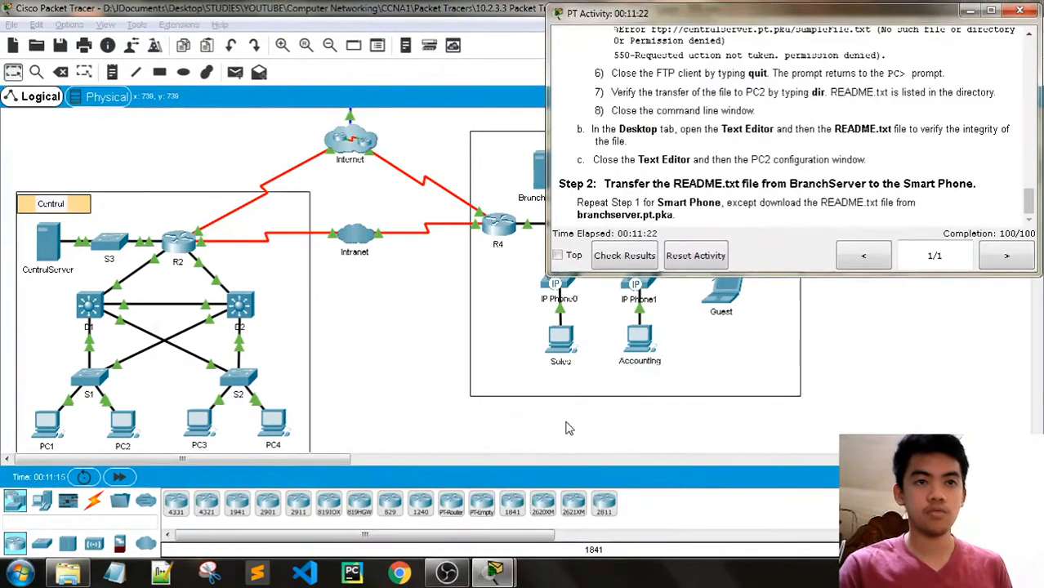